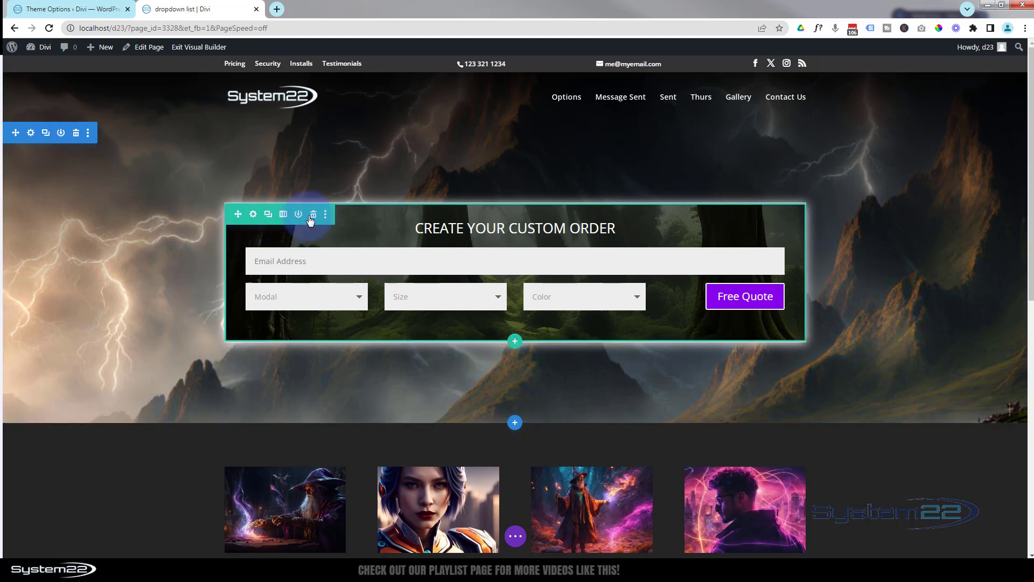
Delete the existing order-form row and insert a new one-column row in the header section
left_click(314, 215)
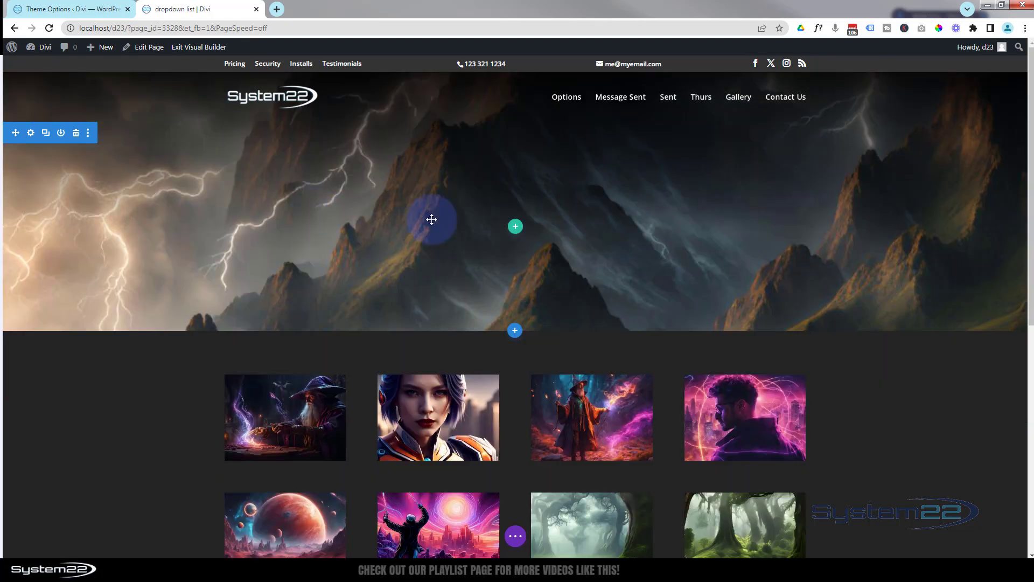
left_click(516, 227)
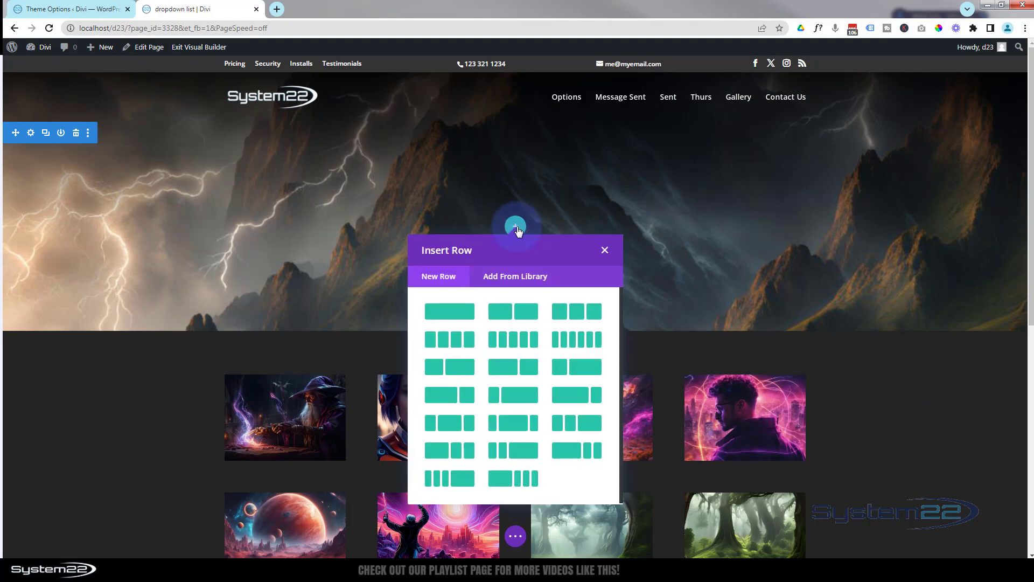
left_click(450, 314)
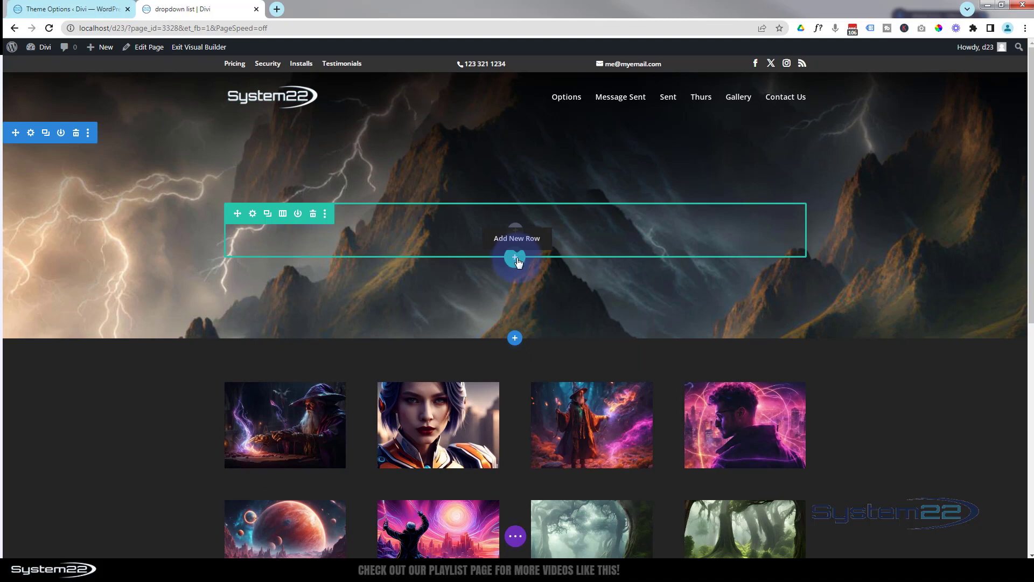
Set the new row's background color to black and save the row settings
left_click(252, 214)
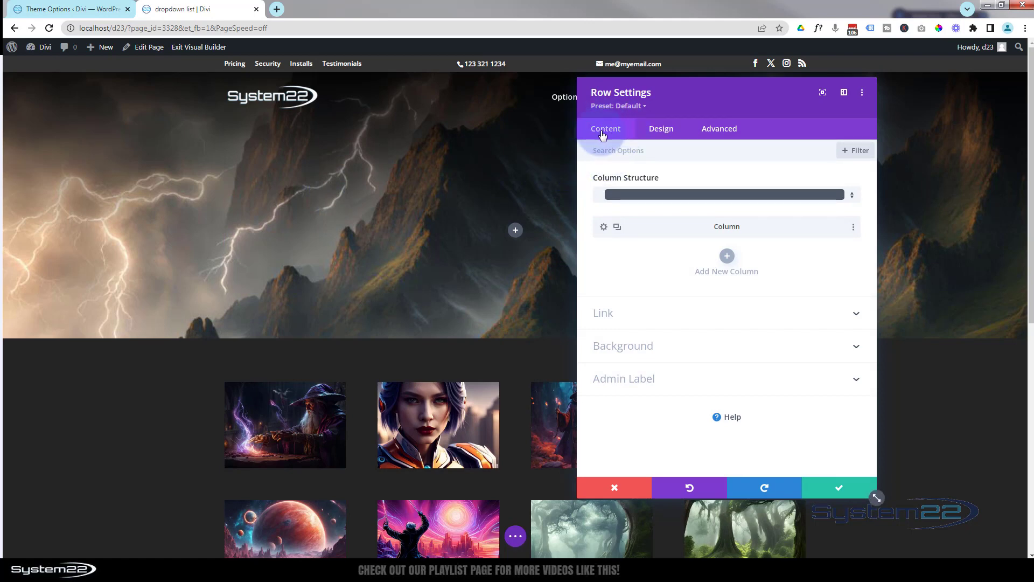
left_click(620, 345)
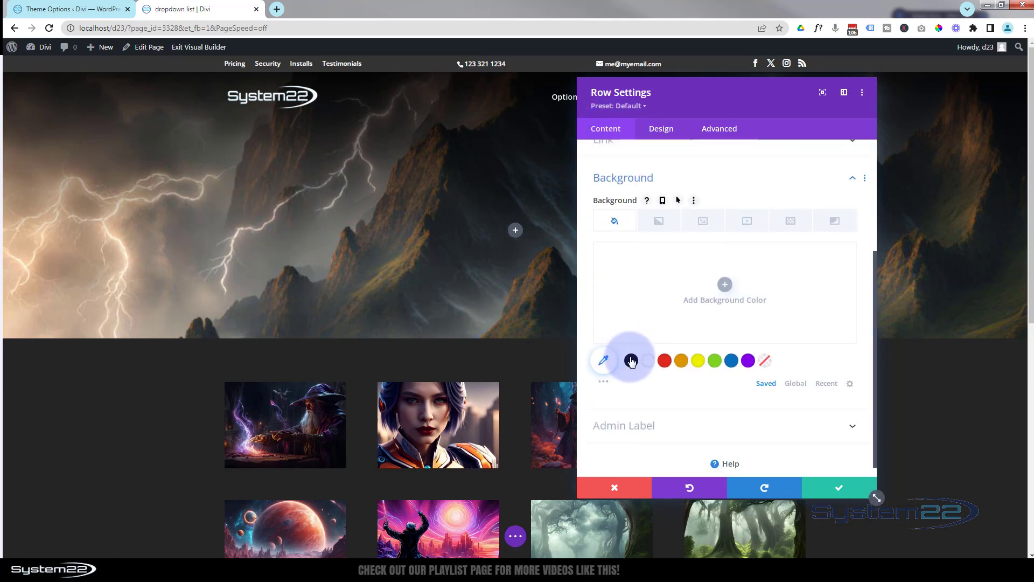
left_click(632, 360)
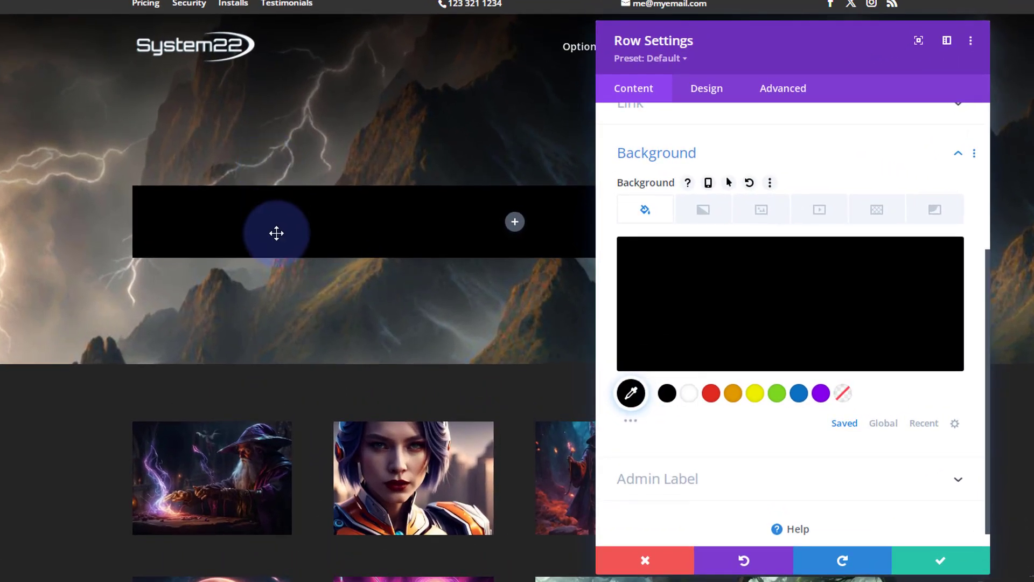
left_click(952, 561)
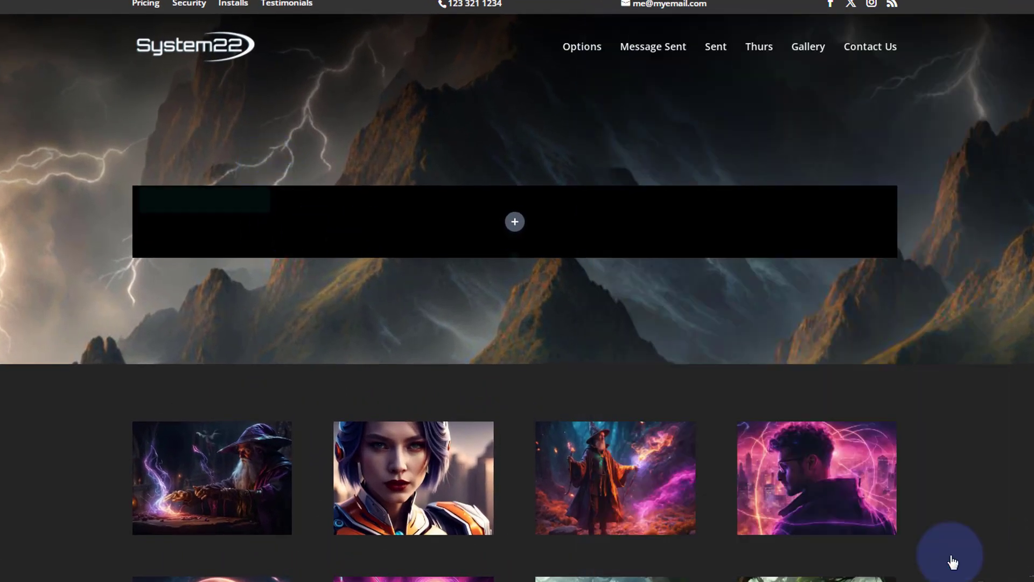
Insert a Contact Form module into the row
left_click(515, 222)
scroll(523, 402, "down", 3)
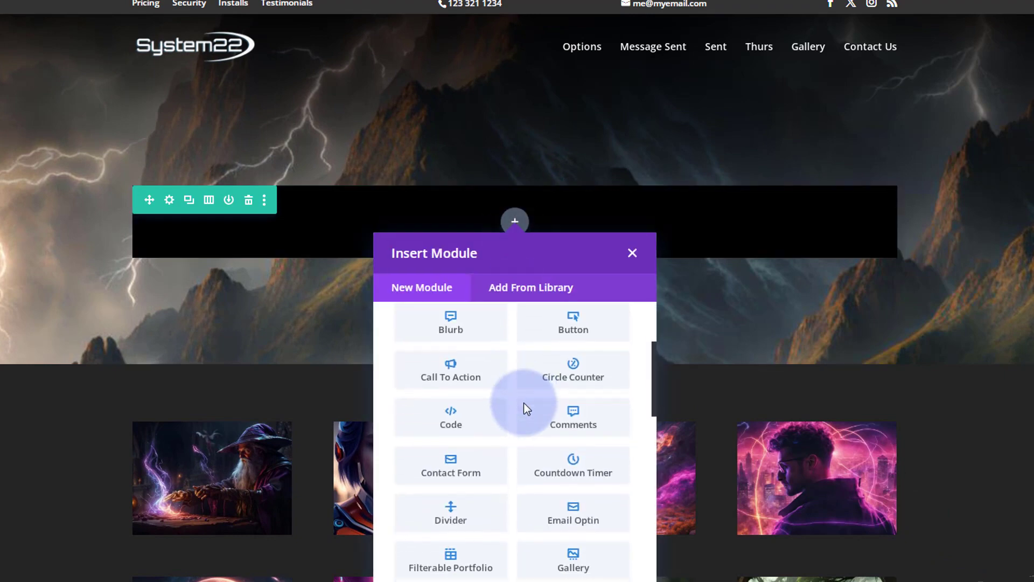
scroll(524, 403, "down", 1)
left_click(484, 408)
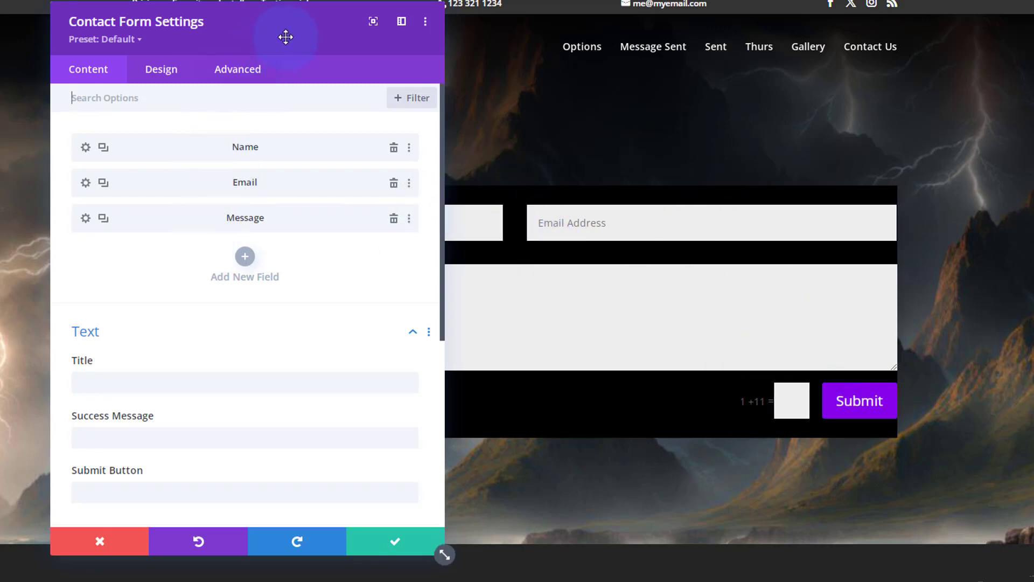
Delete the form's Name field and add a new field
left_click_drag(286, 37, 569, 33)
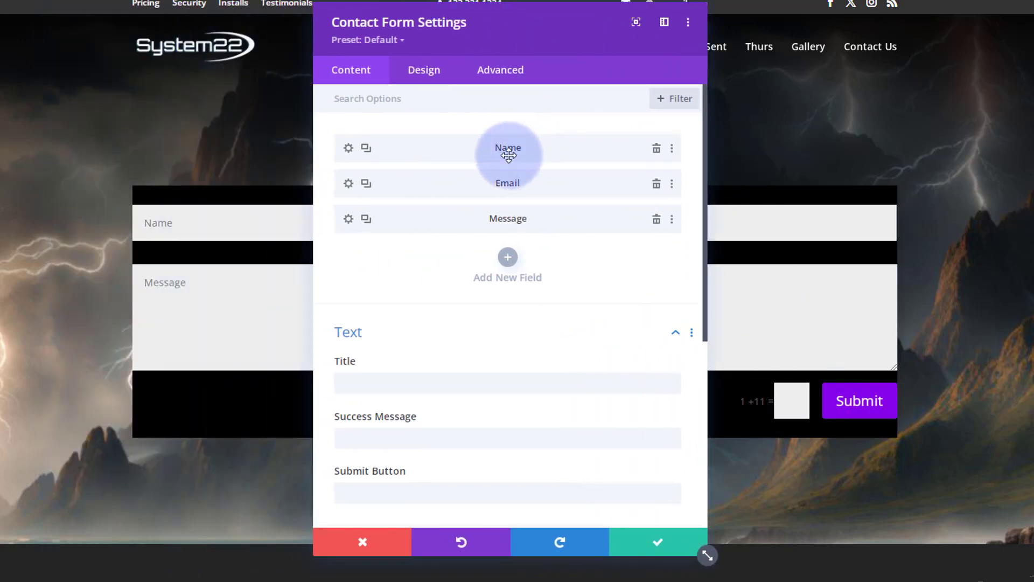
left_click(657, 151)
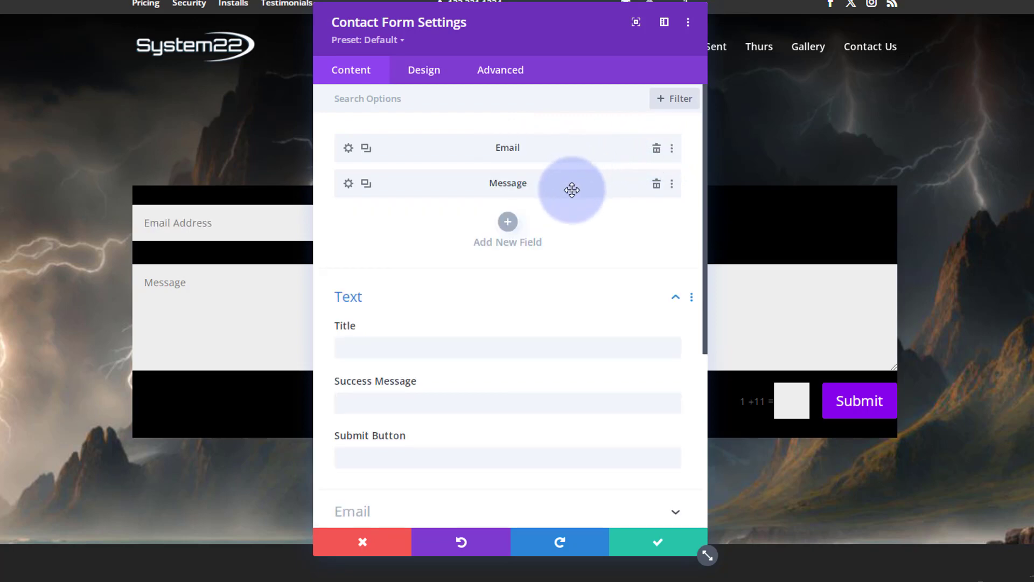
left_click(508, 222)
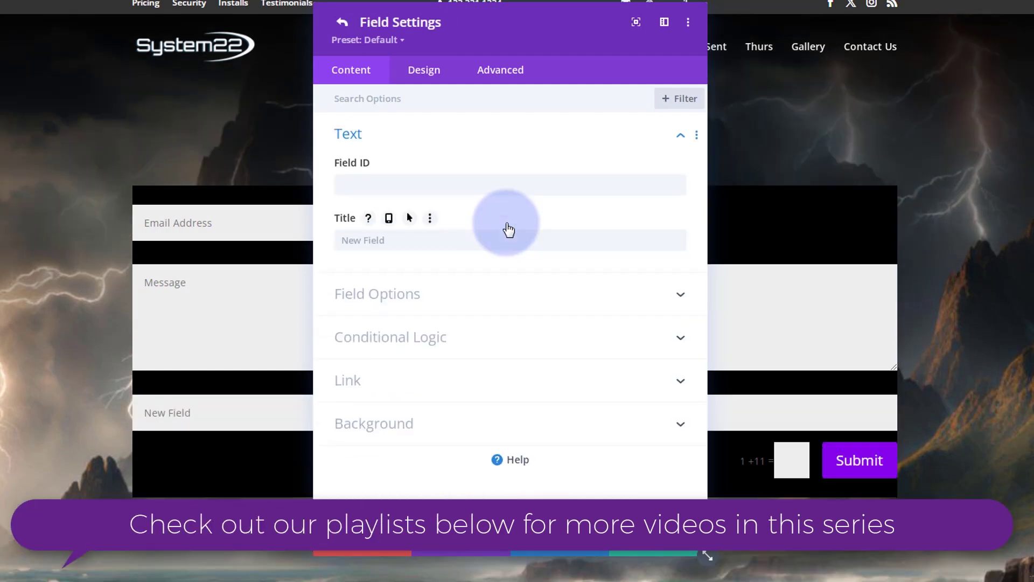
Set the new field's Field ID and Title to Model
left_click(350, 185)
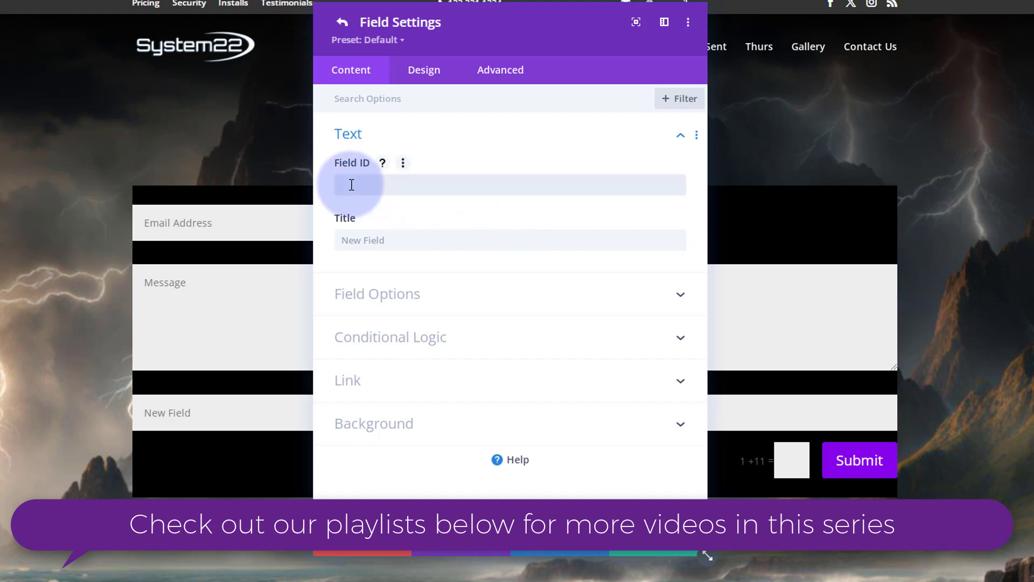
type("Model")
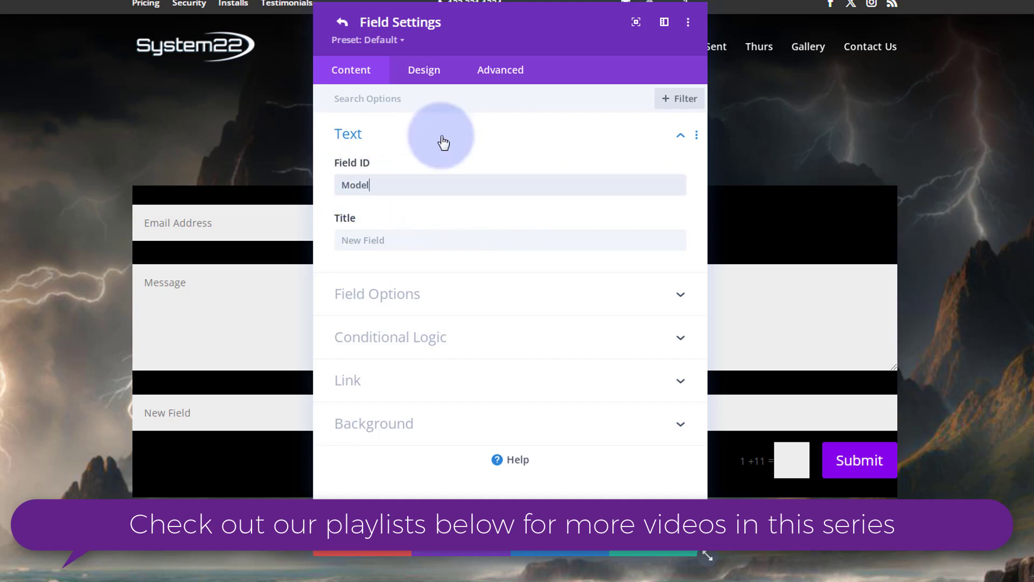
left_click(349, 242)
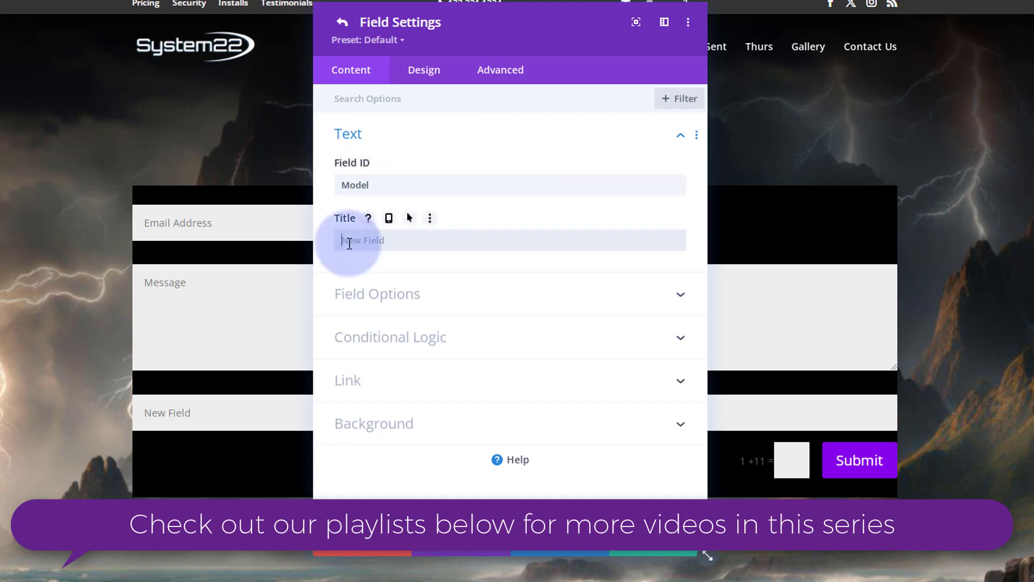
type("Model")
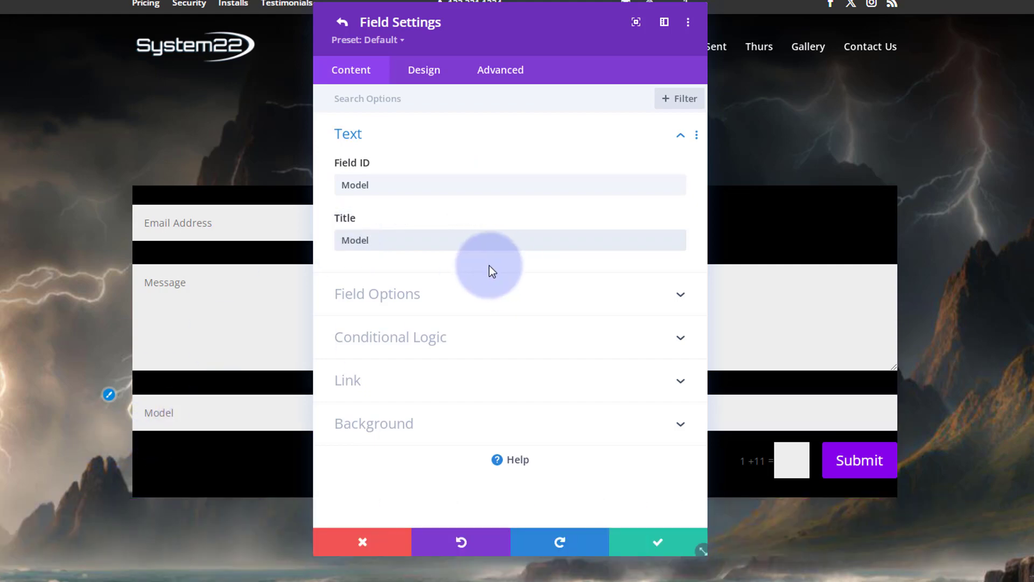
Change the Model field's type to Select Dropdown
left_click(488, 296)
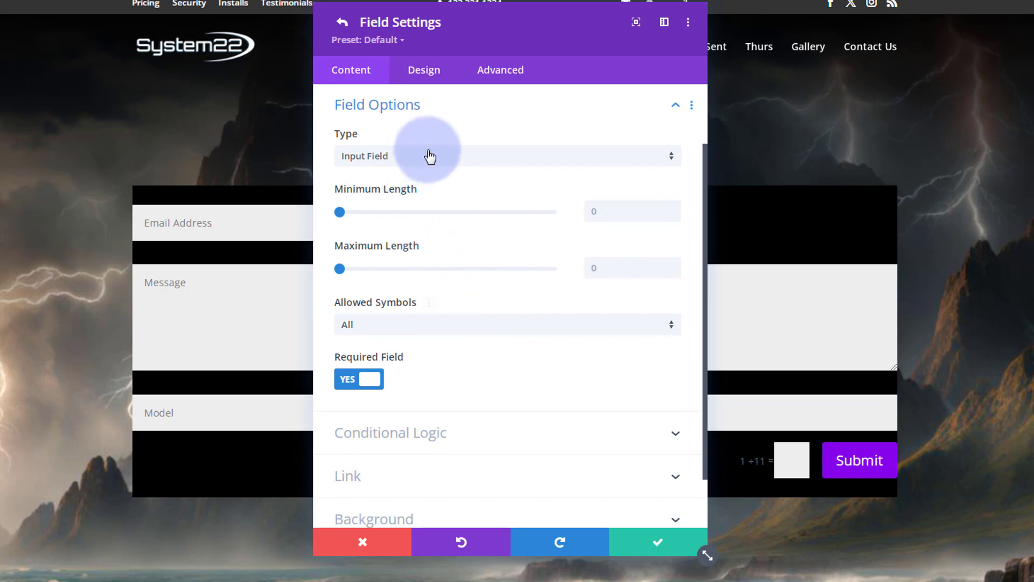
left_click(430, 163)
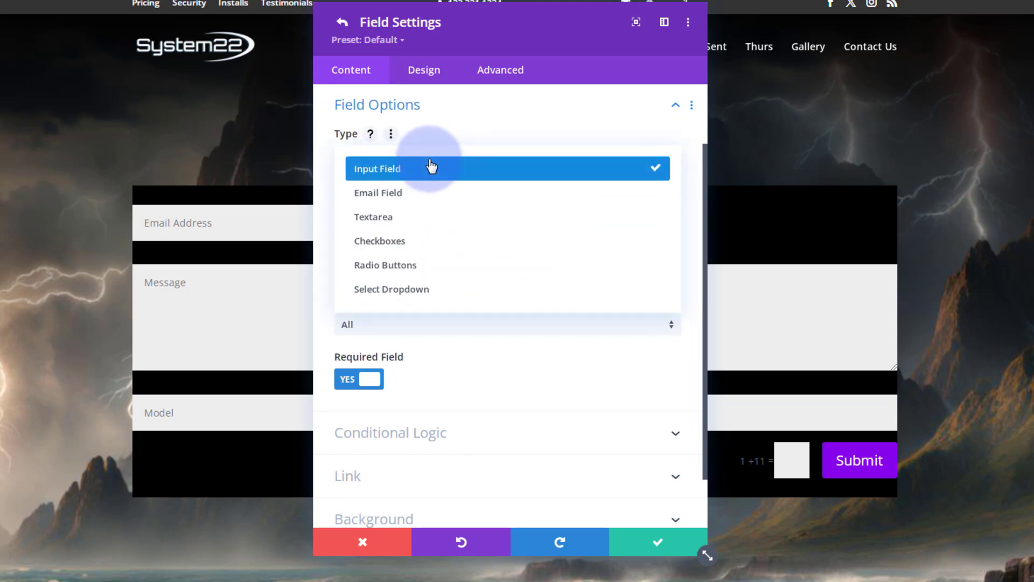
left_click(421, 294)
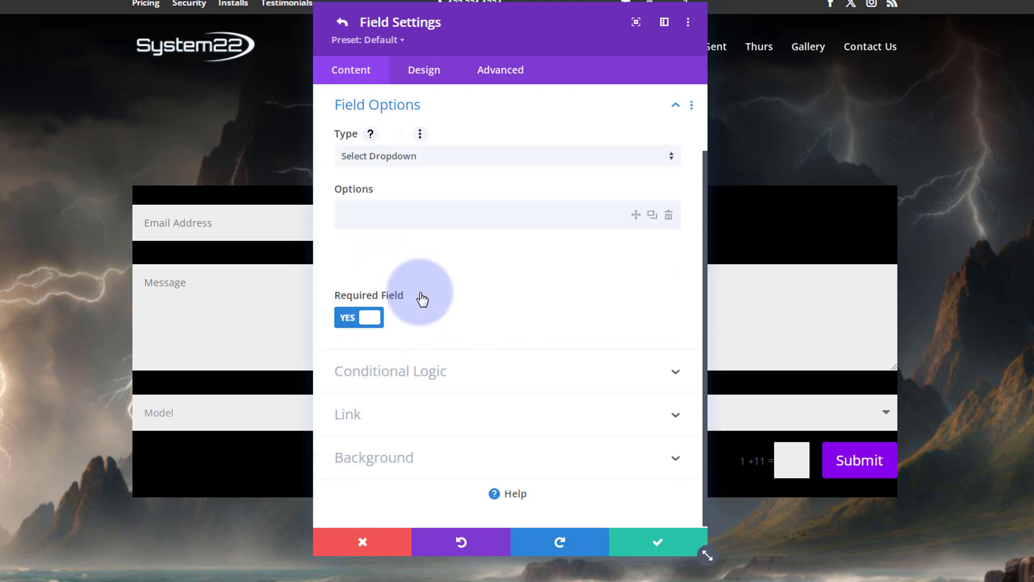
Add dropdown options Option 1, Option 2 and Option 3 to the Model field and save it
left_click(364, 215)
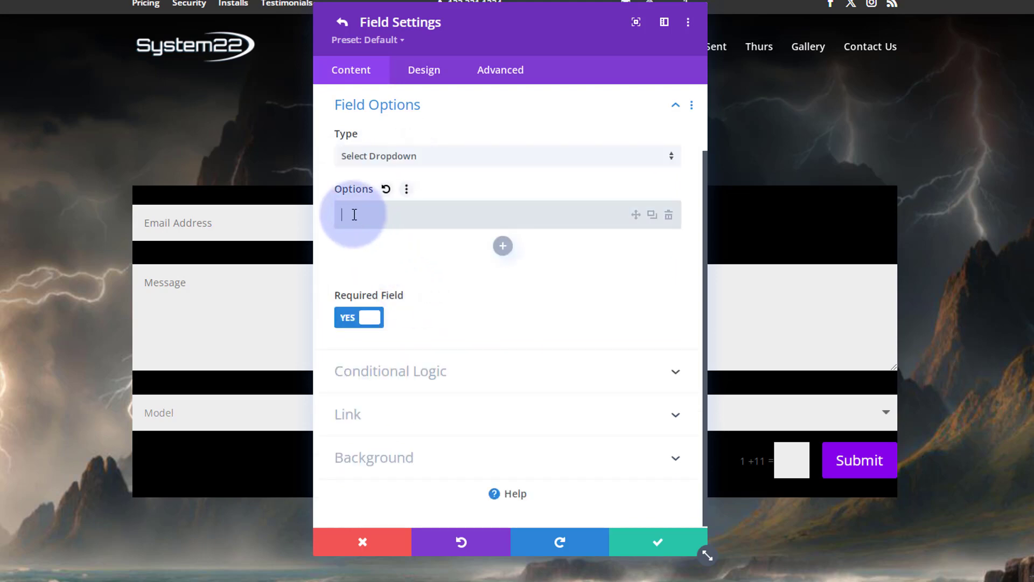
type("Option 1")
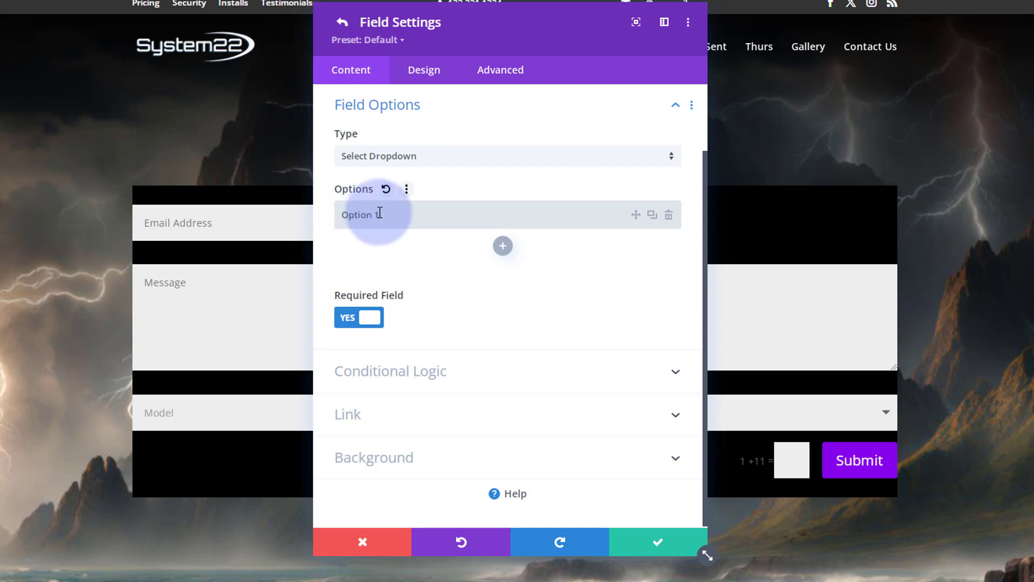
left_click(652, 216)
left_click(652, 216)
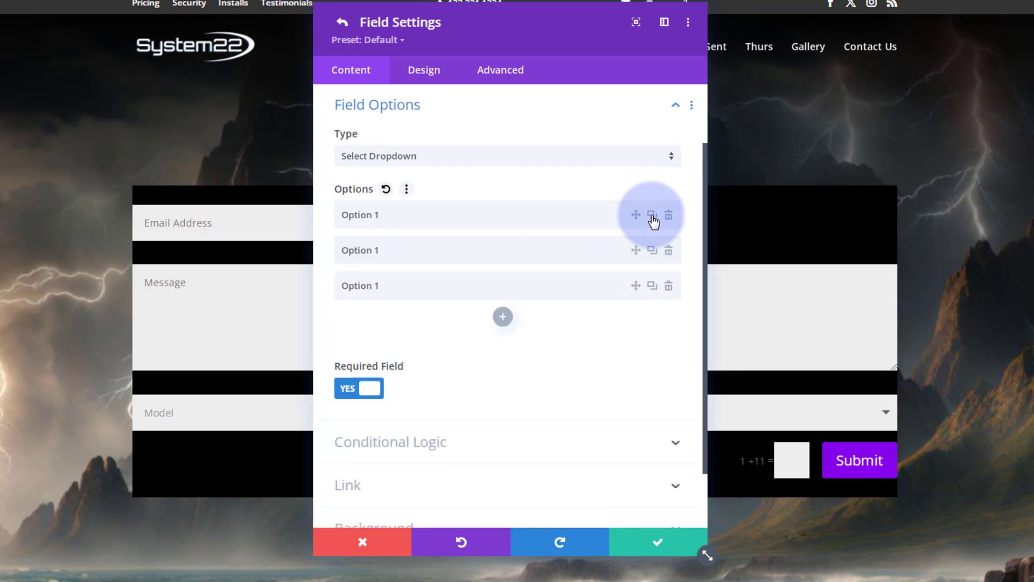
left_click(396, 243)
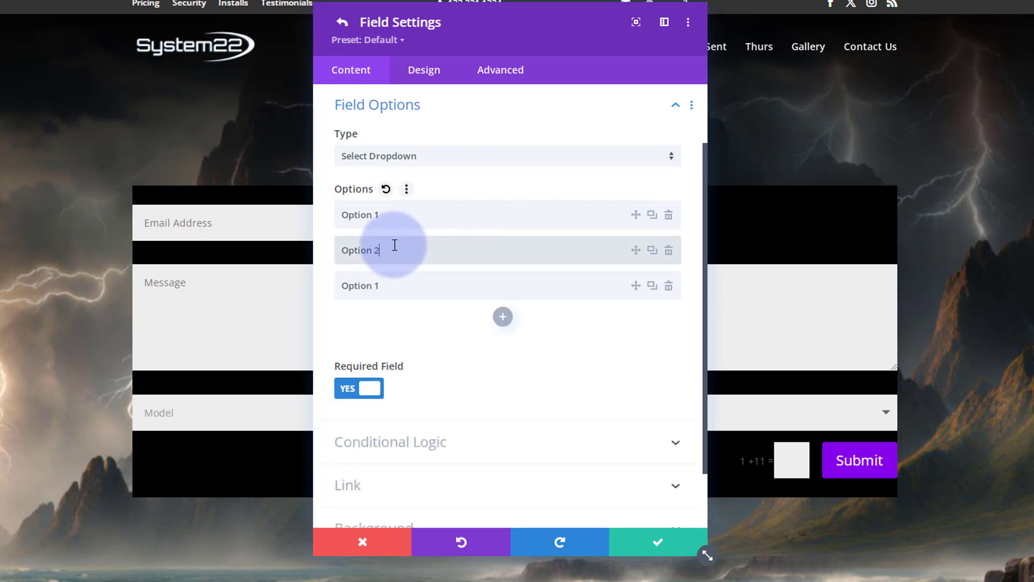
left_click(386, 283)
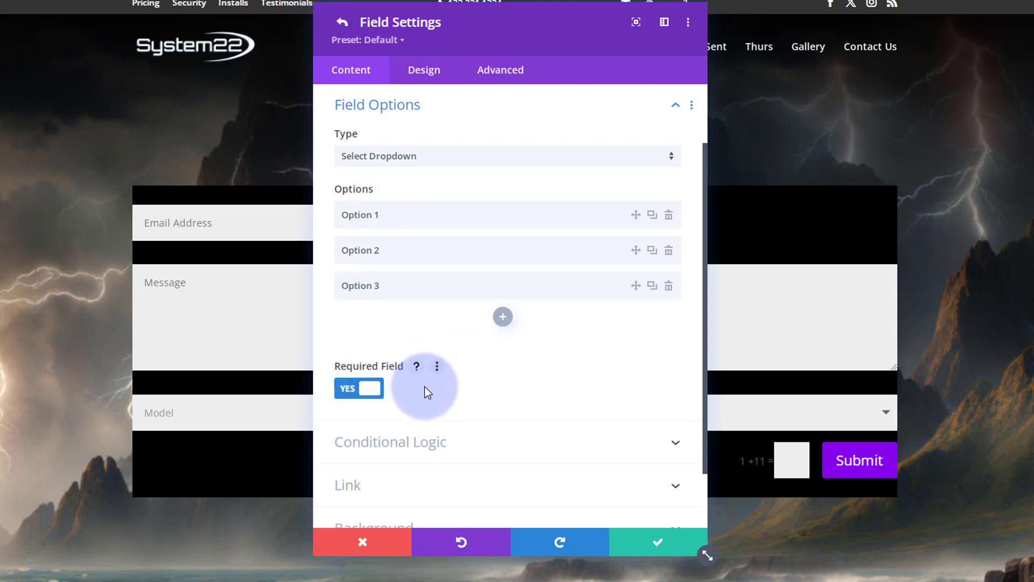
left_click(646, 547)
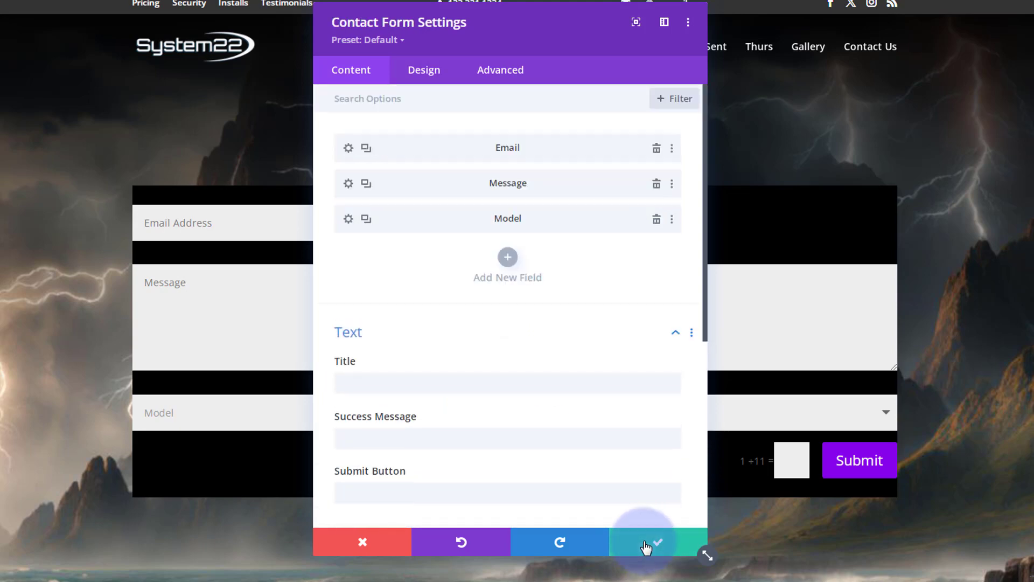
Duplicate the Model field twice and delete the Message field
left_click(366, 221)
left_click(366, 221)
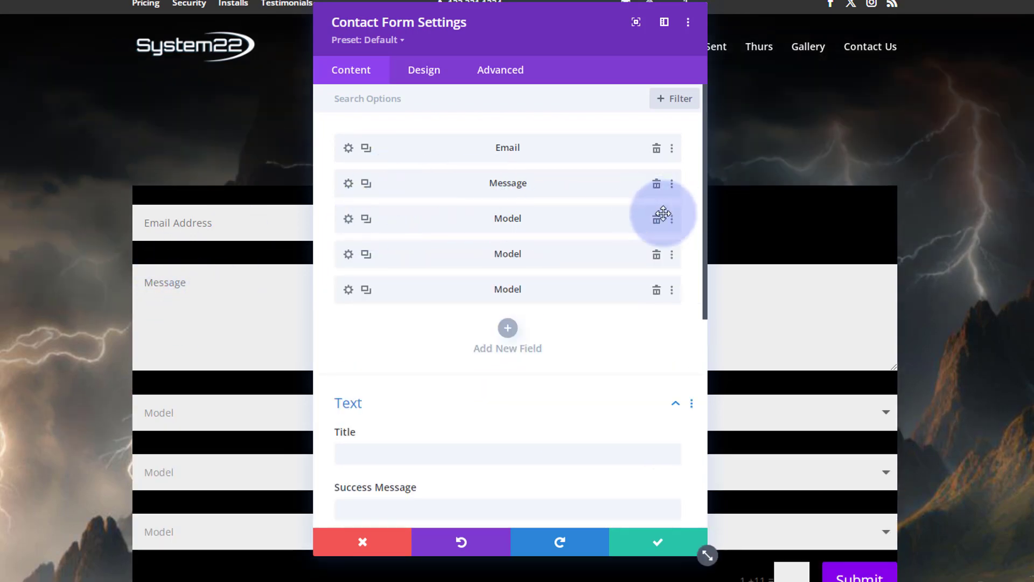
left_click(657, 185)
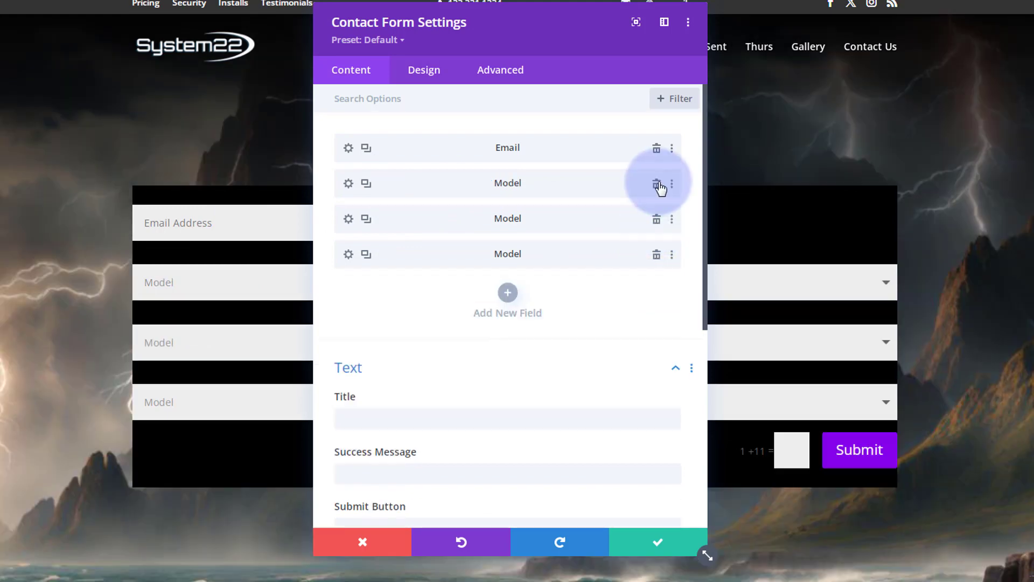
Make the Email field full width and save the field
left_click_drag(573, 34, 1026, 102)
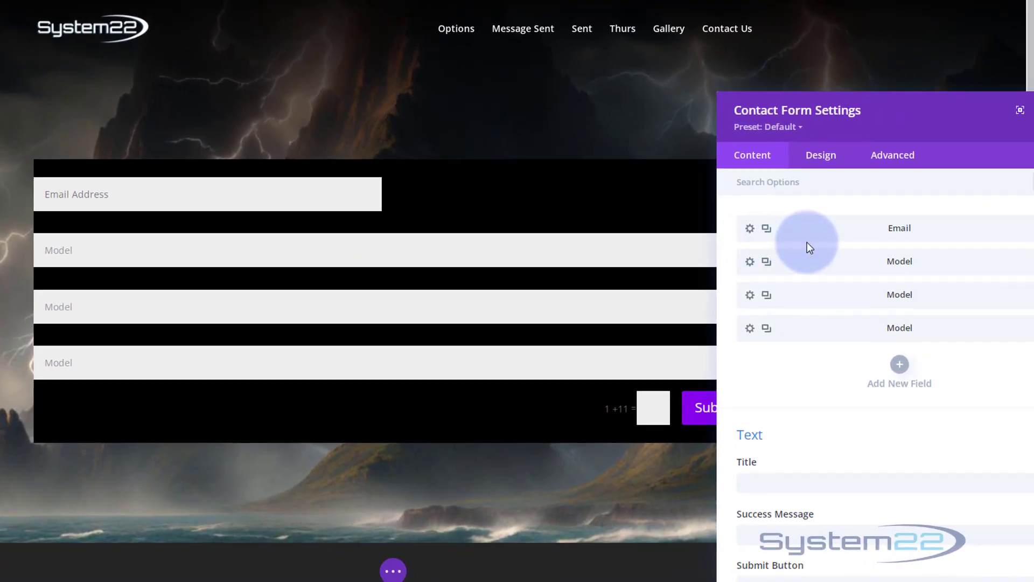
left_click(789, 236)
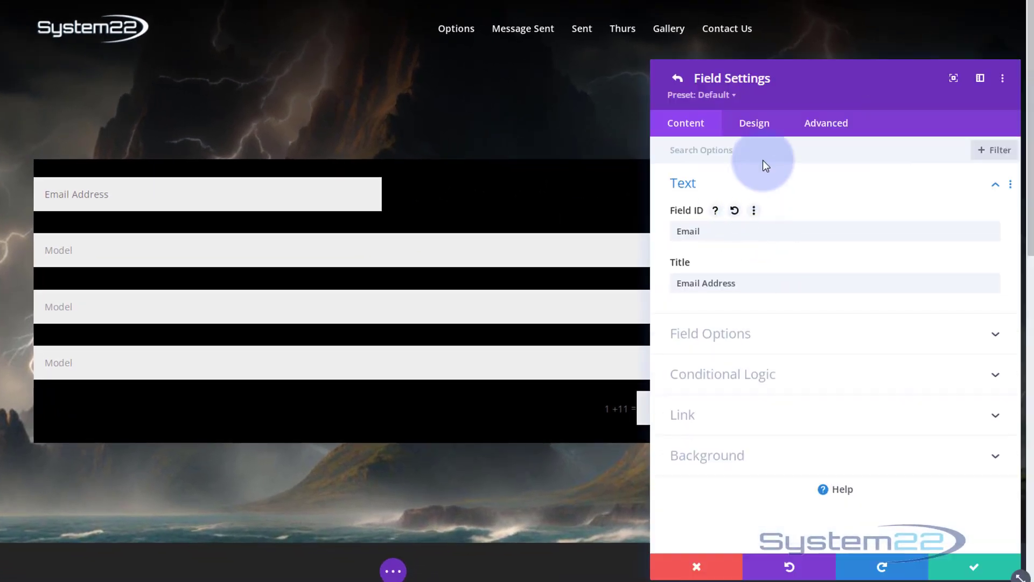
left_click(761, 127)
left_click(772, 185)
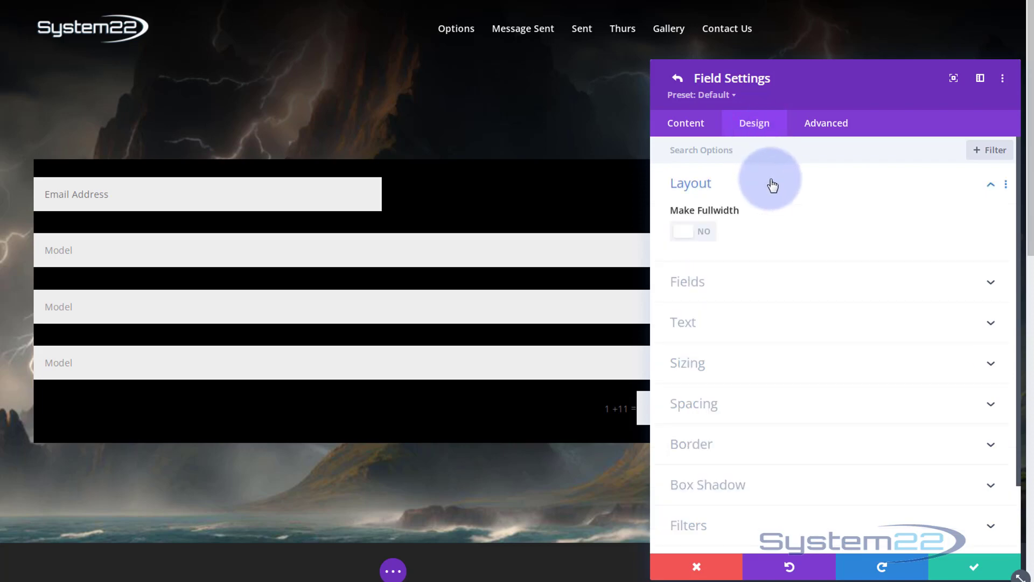
left_click(704, 232)
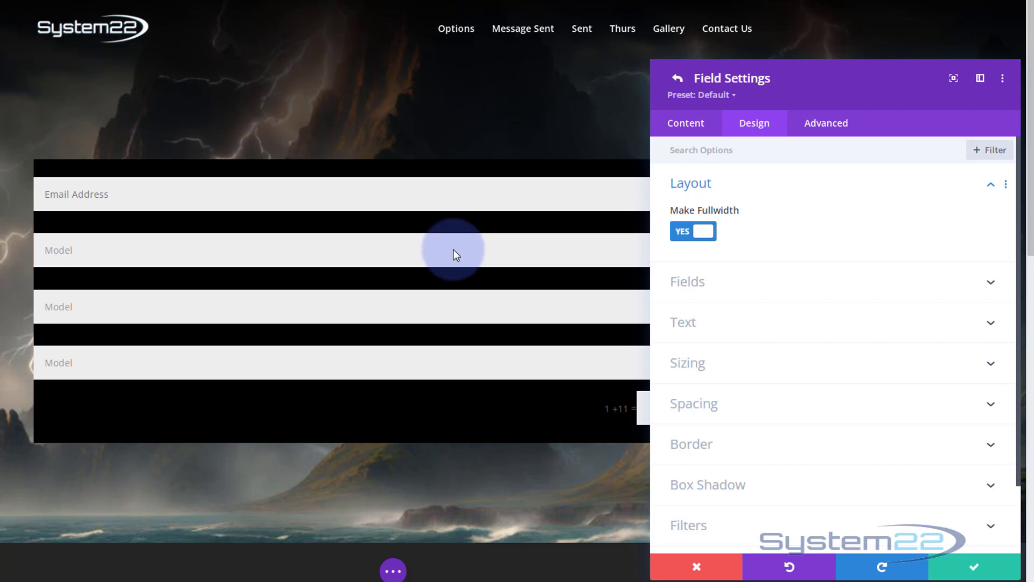
left_click(948, 563)
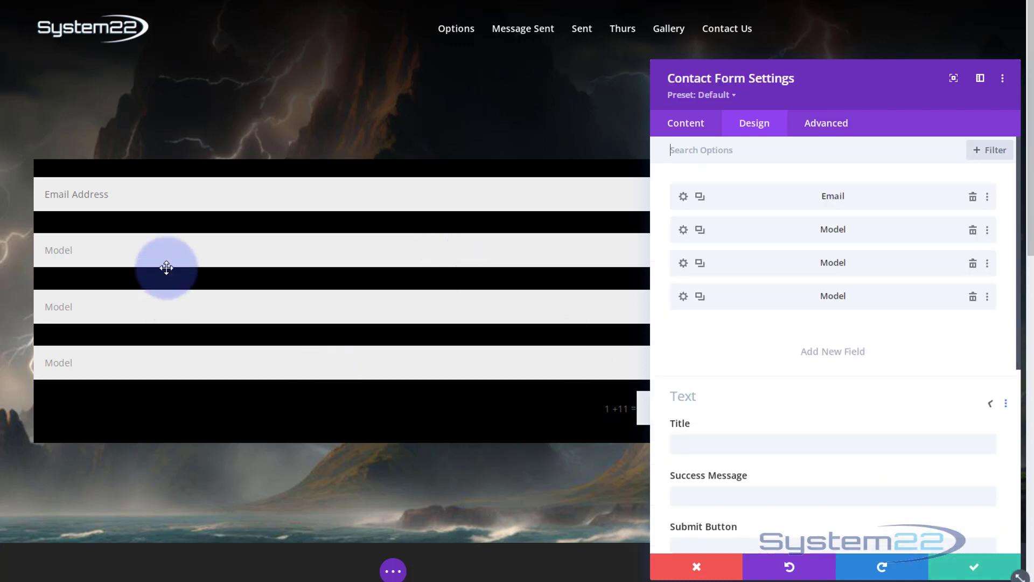
Turn off full width for the first Model field and save it
left_click(691, 234)
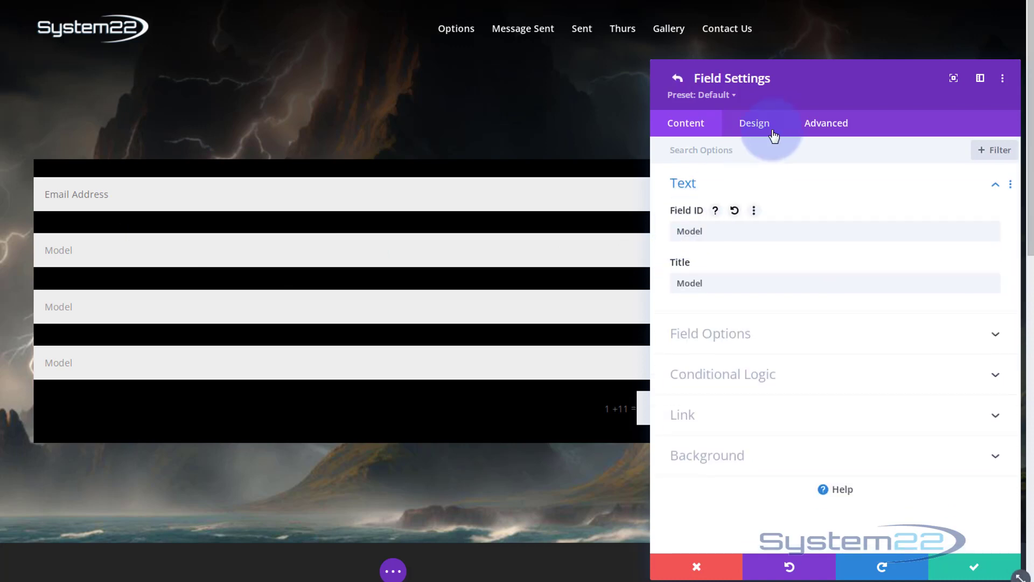
left_click(770, 129)
left_click(687, 234)
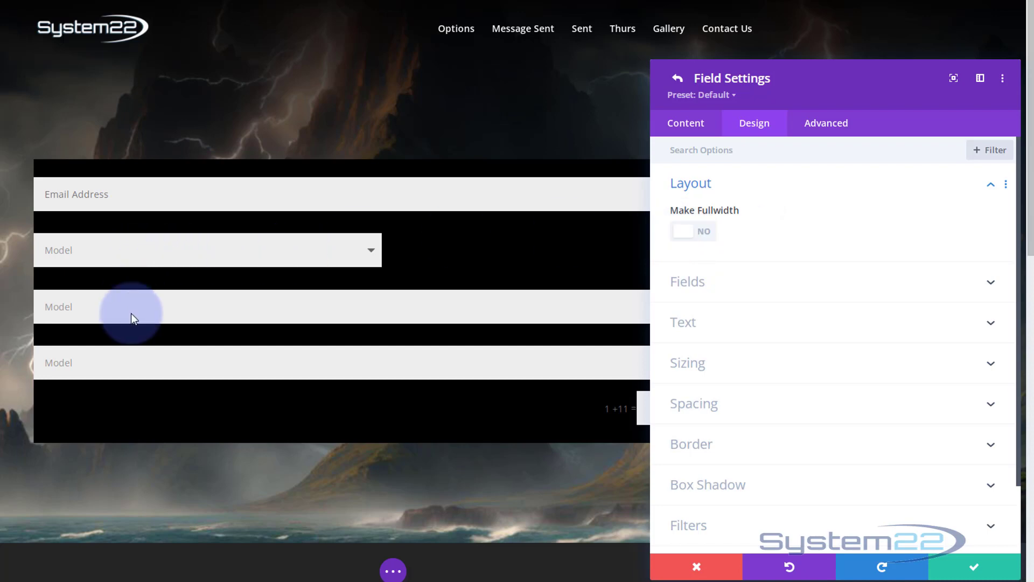
left_click(968, 570)
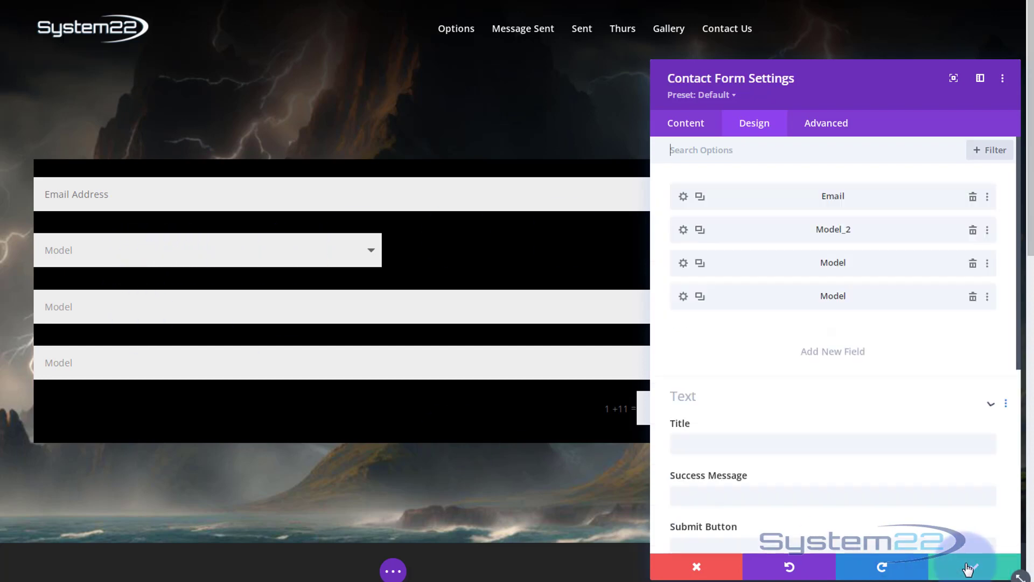
Delete the two full-width Model fields and duplicate the half-width Model_2 field twice
left_click(972, 266)
left_click(973, 267)
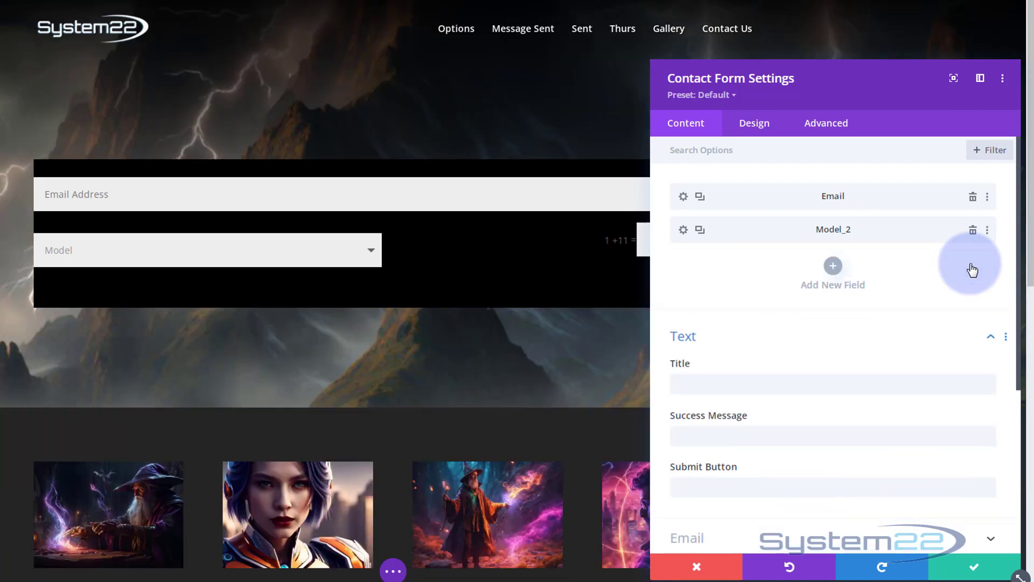
left_click(700, 230)
left_click(700, 230)
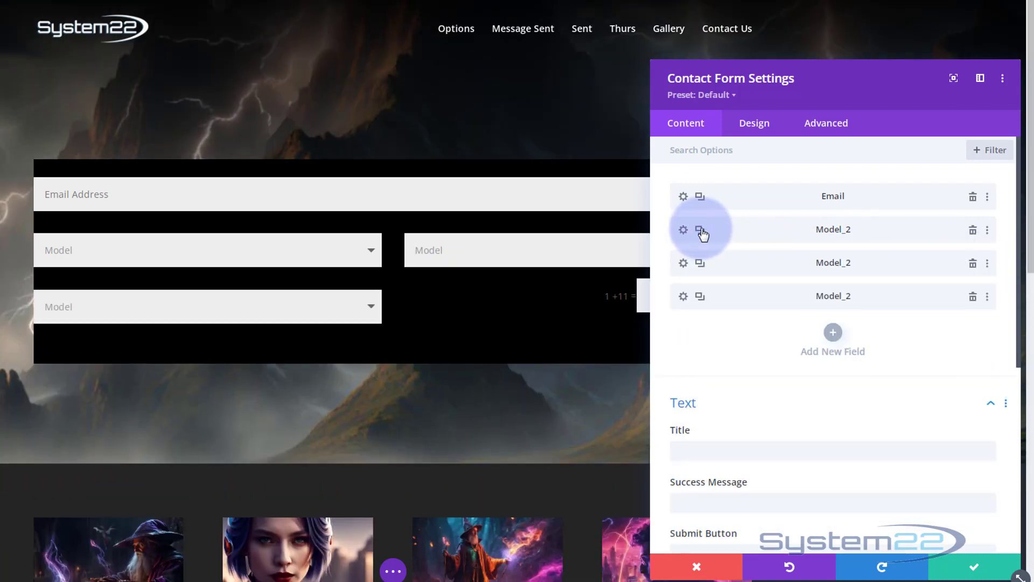
Set the third field's ID and title to Size and save the field
left_click(683, 263)
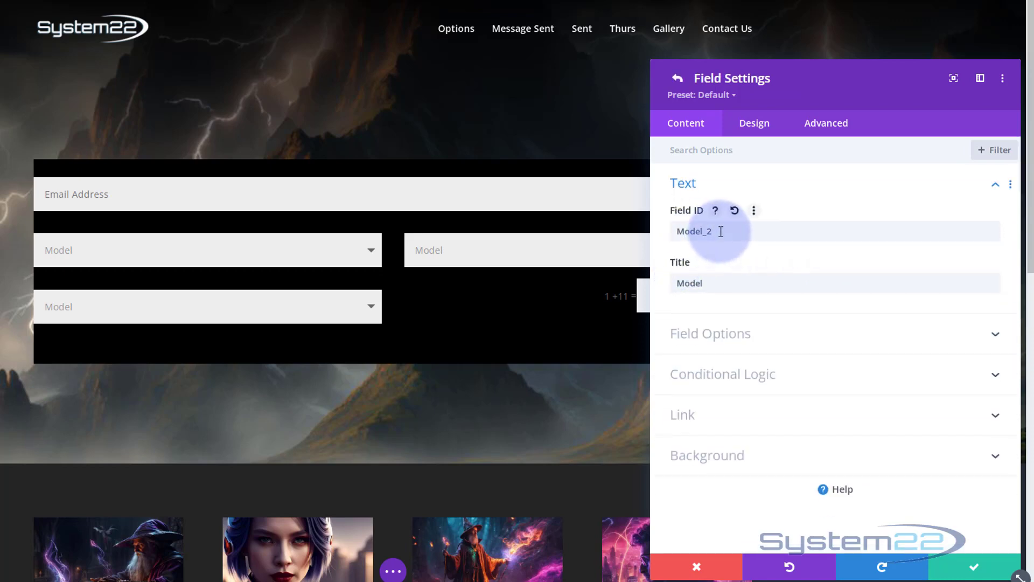
left_click_drag(721, 232, 661, 232)
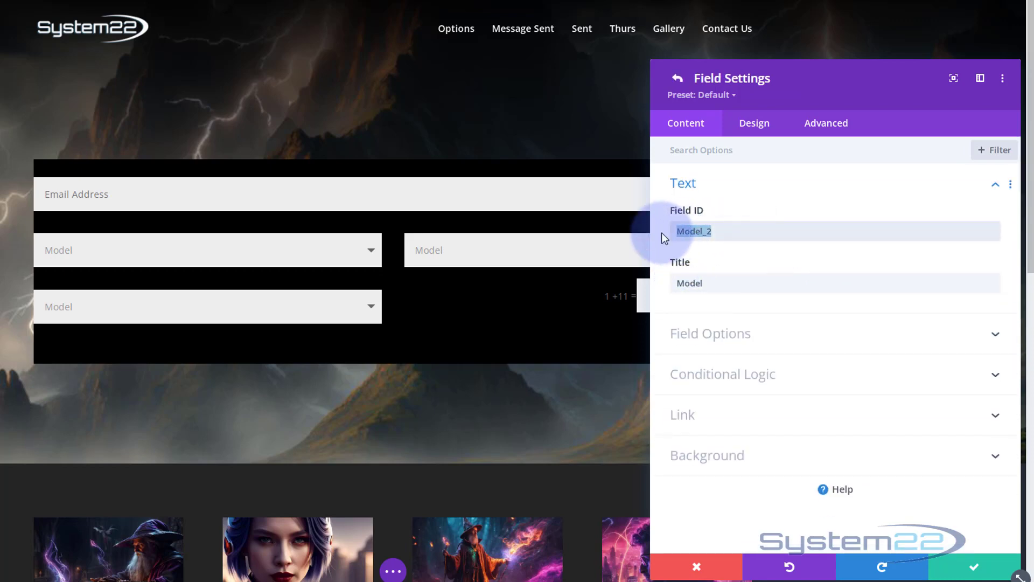
type("Size")
left_click_drag(741, 286, 668, 281)
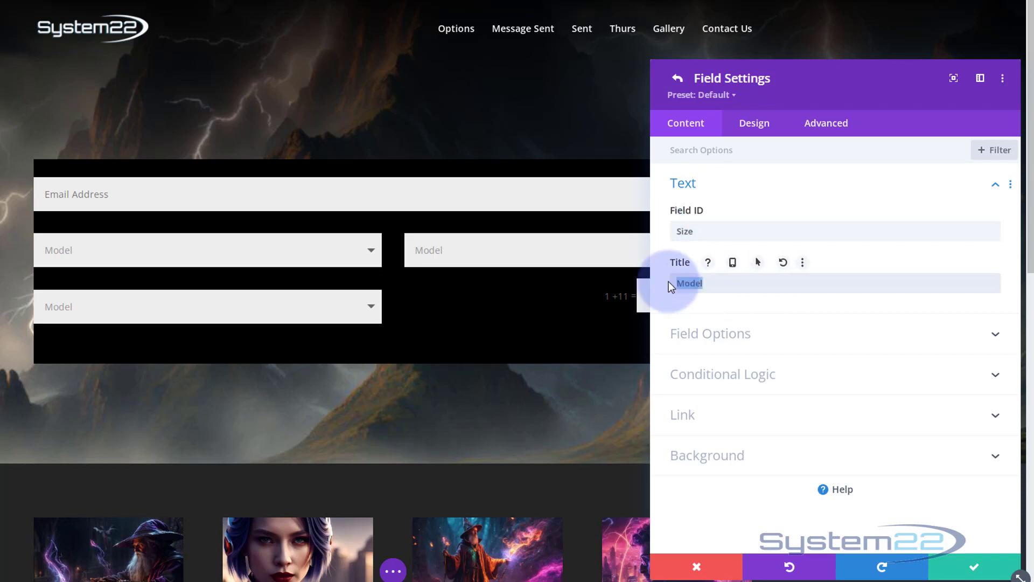
type("Size")
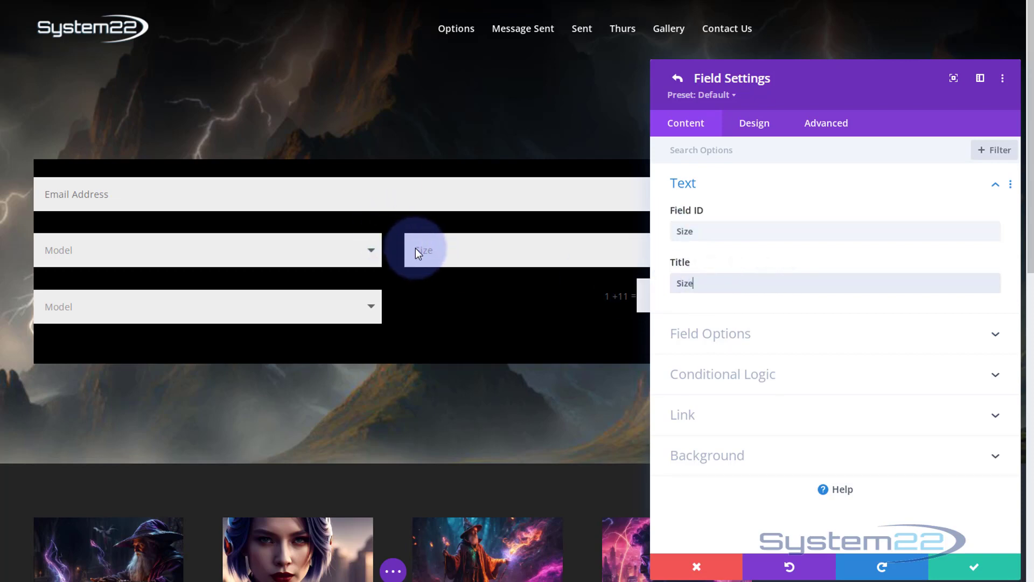
left_click(975, 574)
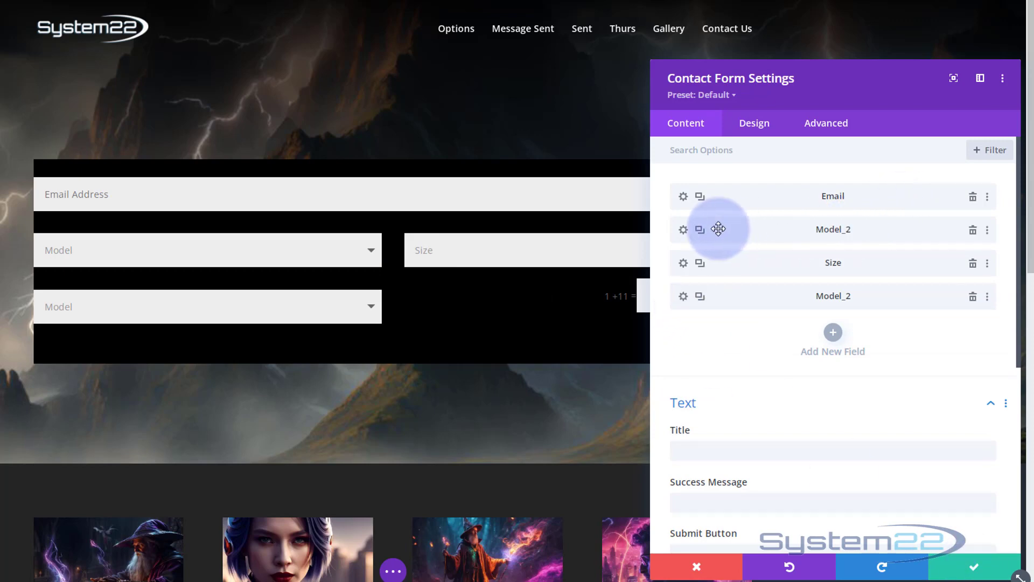
Change the second field's ID from Model_2 to Model and close its settings
left_click(683, 230)
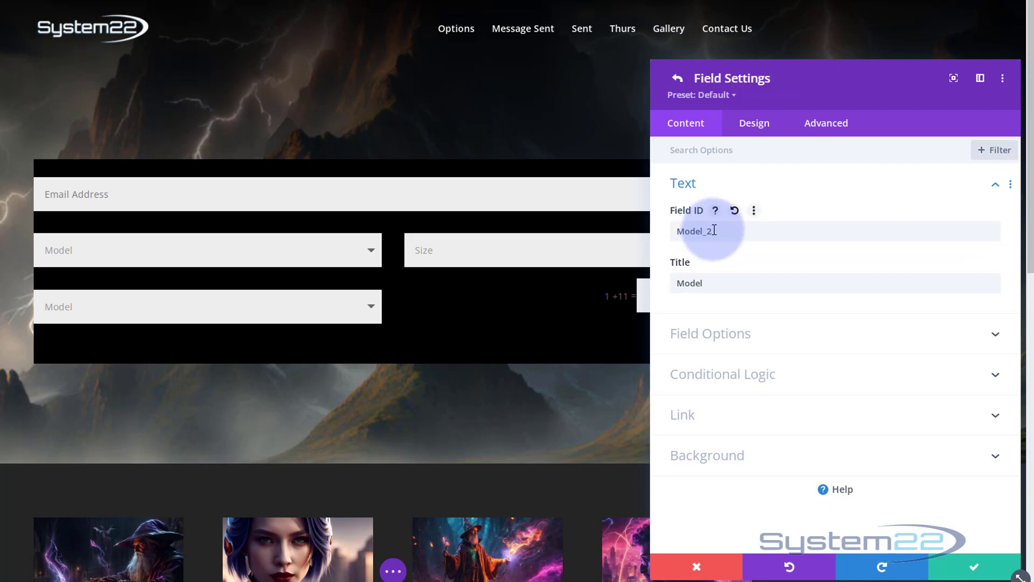
left_click_drag(713, 232, 705, 232)
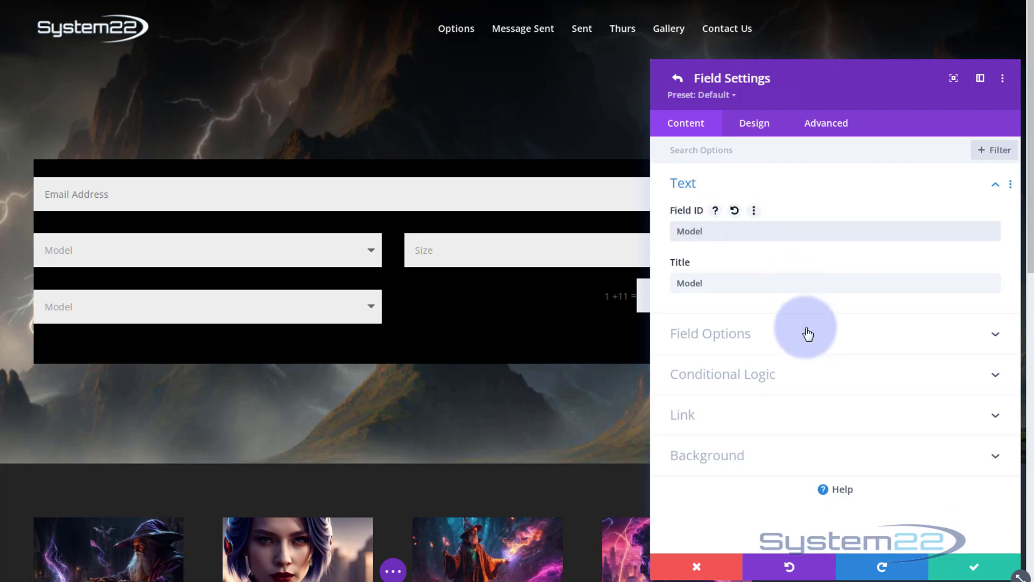
key("Escape")
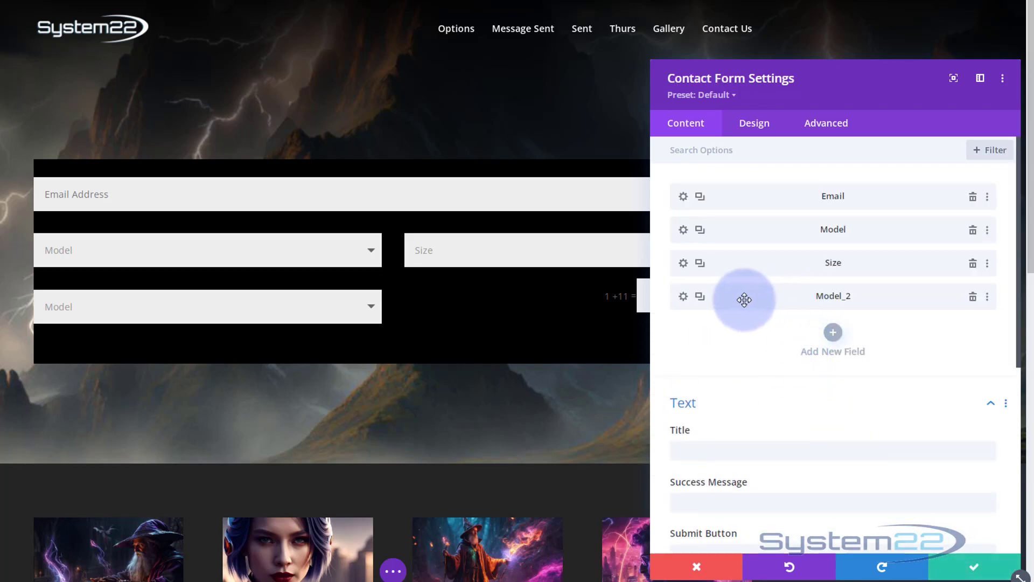
Set the fourth field's ID and title to Color and save the field
left_click(684, 297)
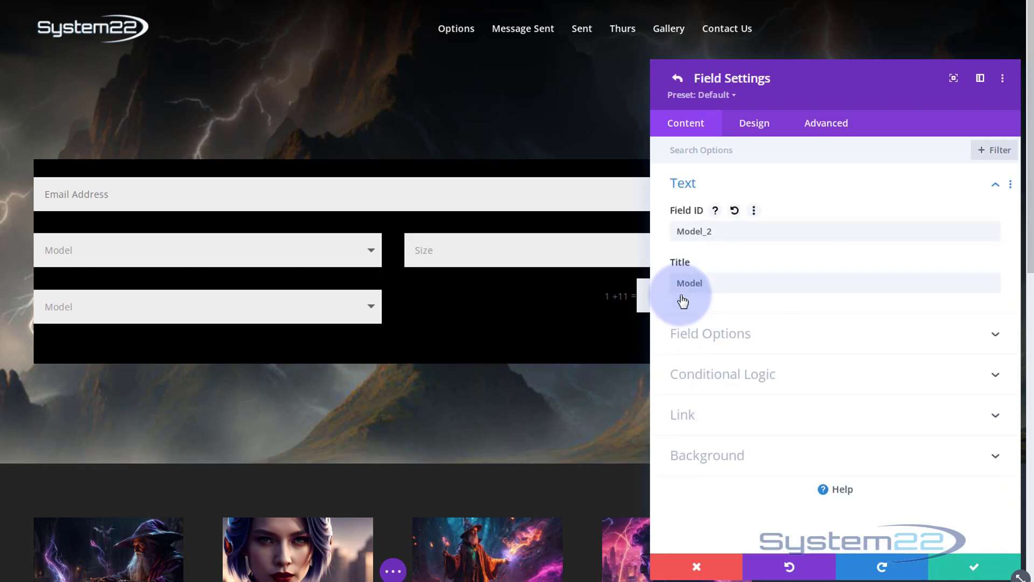
left_click(719, 232)
left_click_drag(720, 232, 674, 231)
type("Color")
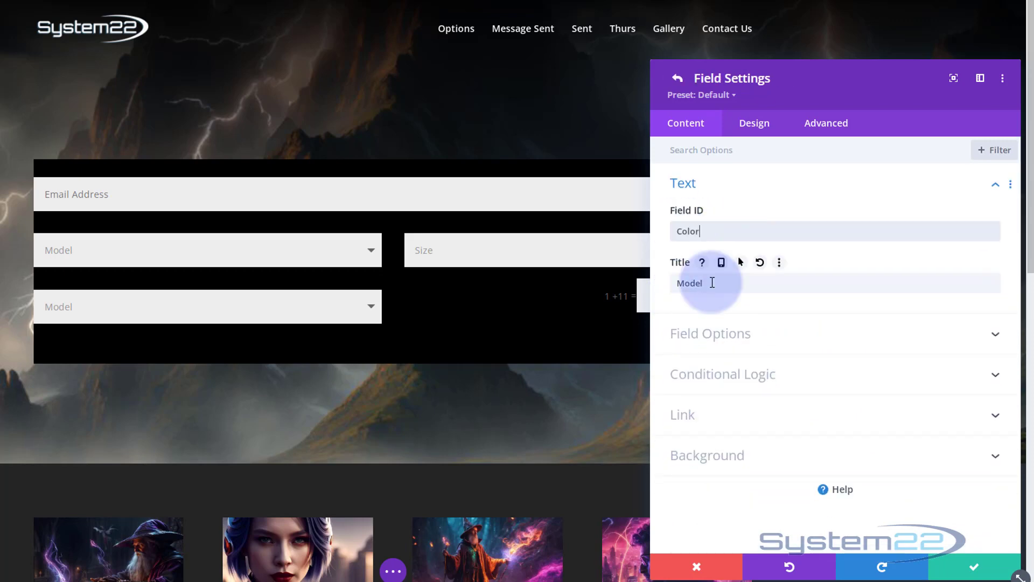
left_click_drag(713, 283, 671, 284)
type("Color")
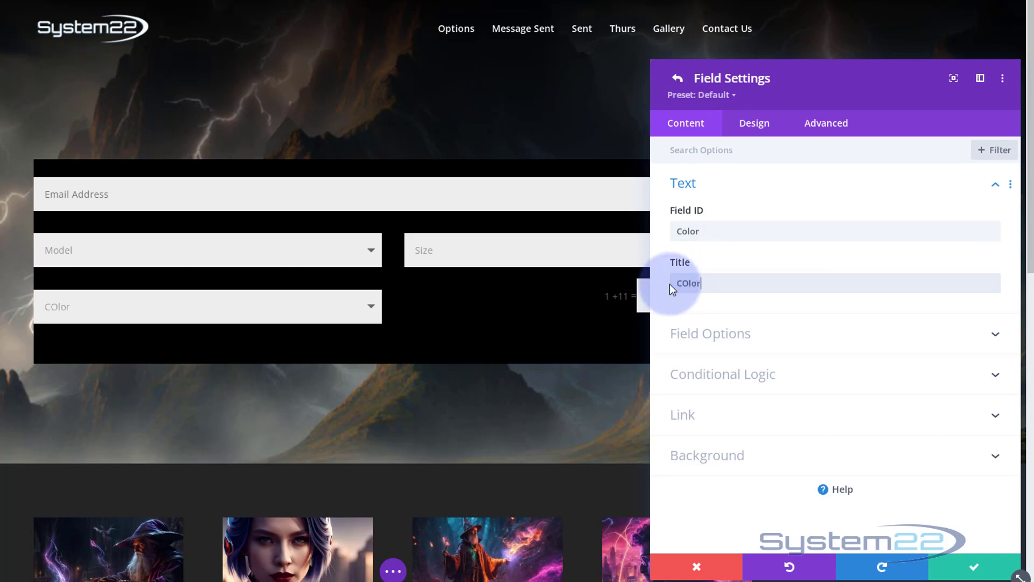
left_click(974, 566)
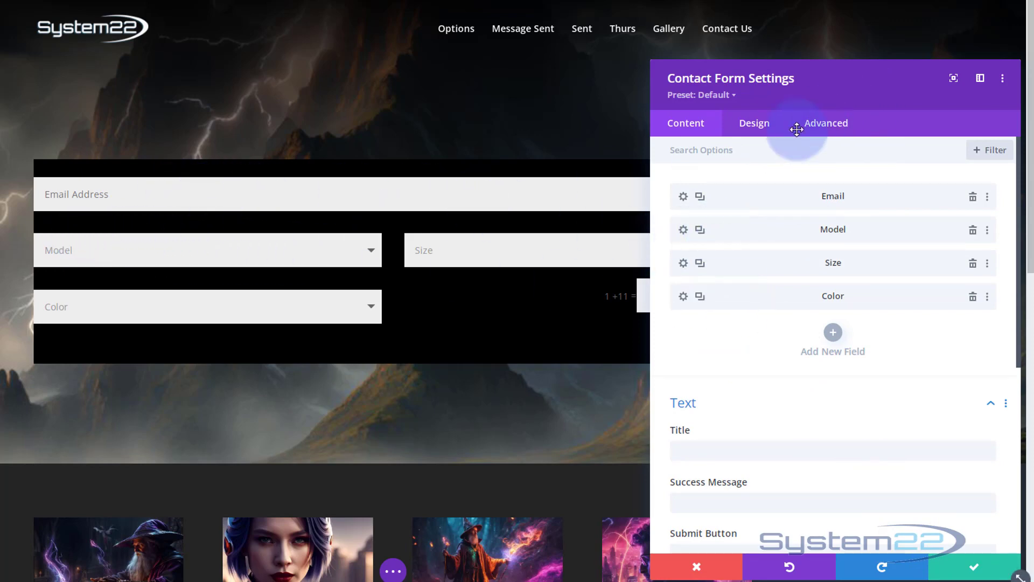
Enter the form title CReate Your Custom Order
left_click_drag(869, 92, 417, 56)
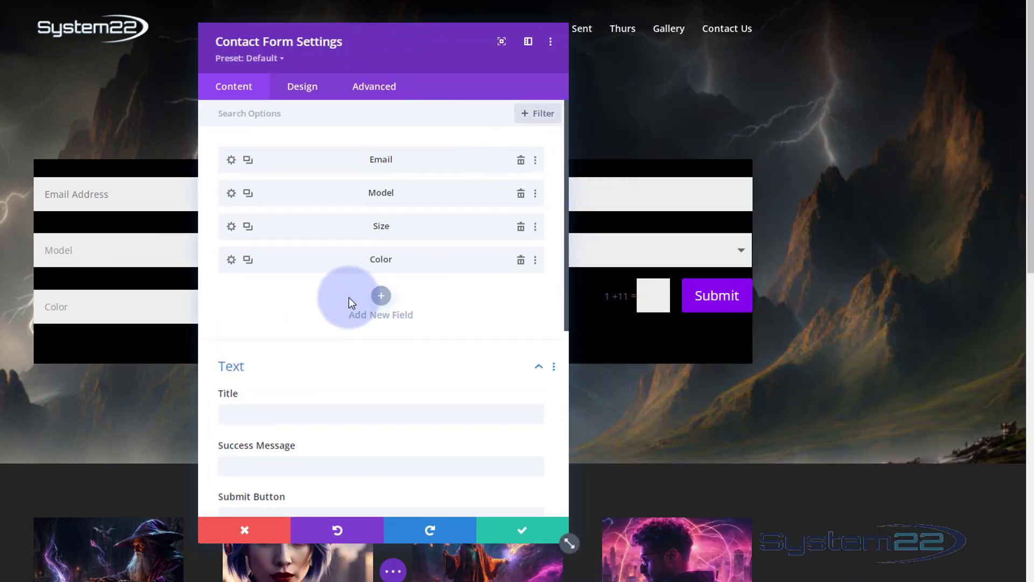
scroll(318, 345, "down", 3)
left_click(240, 278)
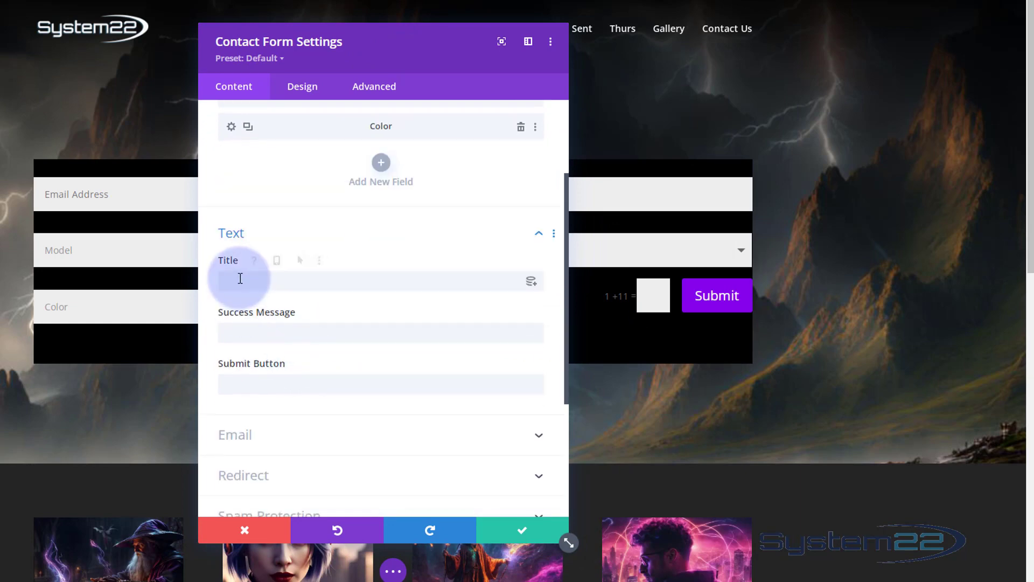
type("C")
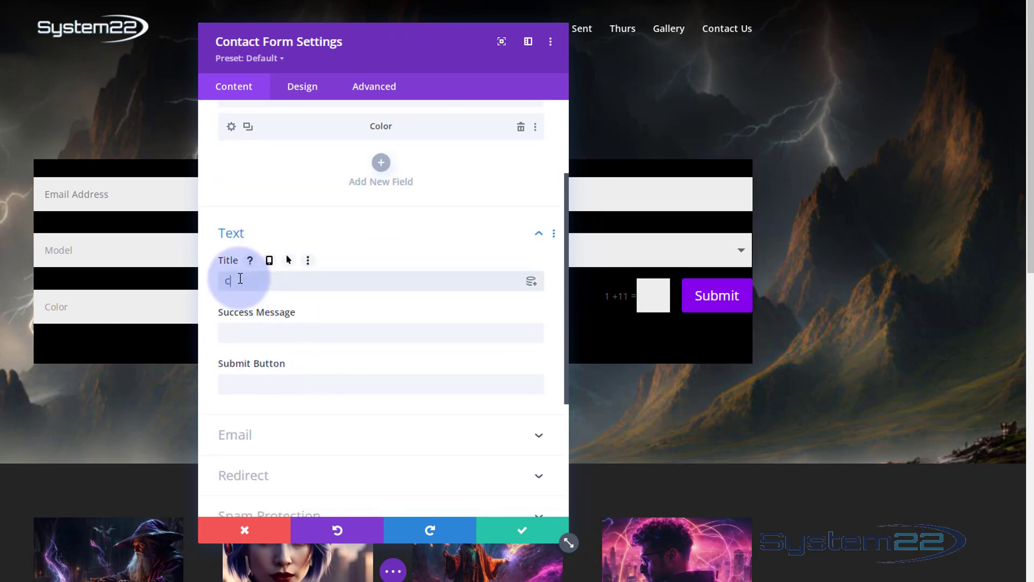
type("Reate Your Custom Order")
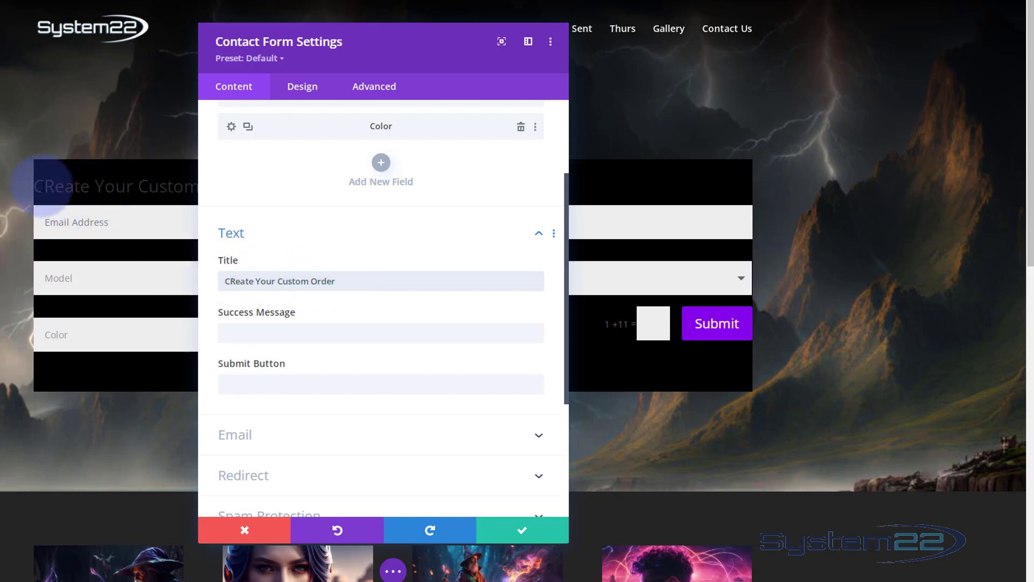
Style the form title white, H2 heading level, uppercase and center aligned
left_click_drag(398, 52, 801, 44)
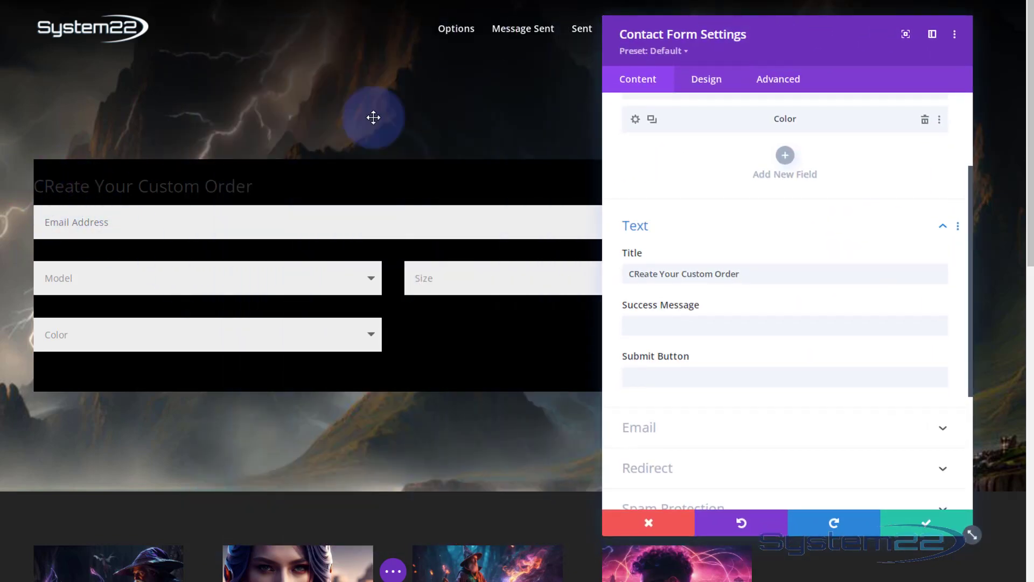
left_click(706, 81)
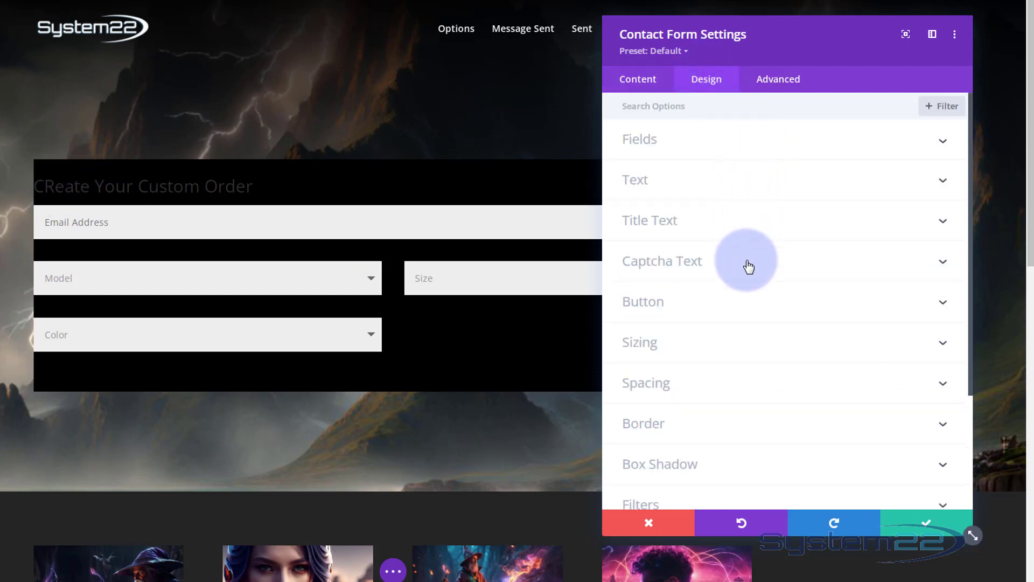
left_click(737, 221)
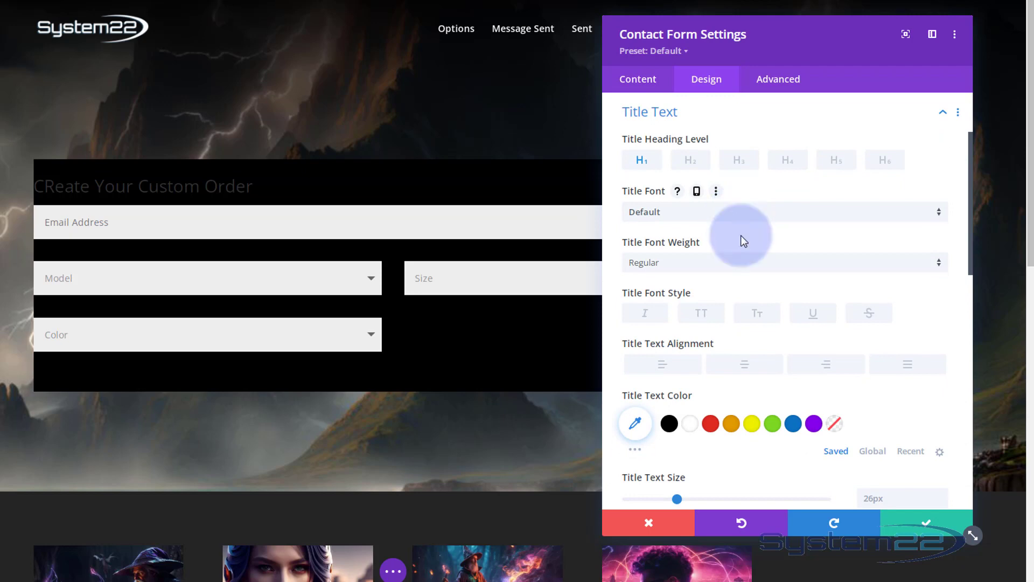
left_click(691, 427)
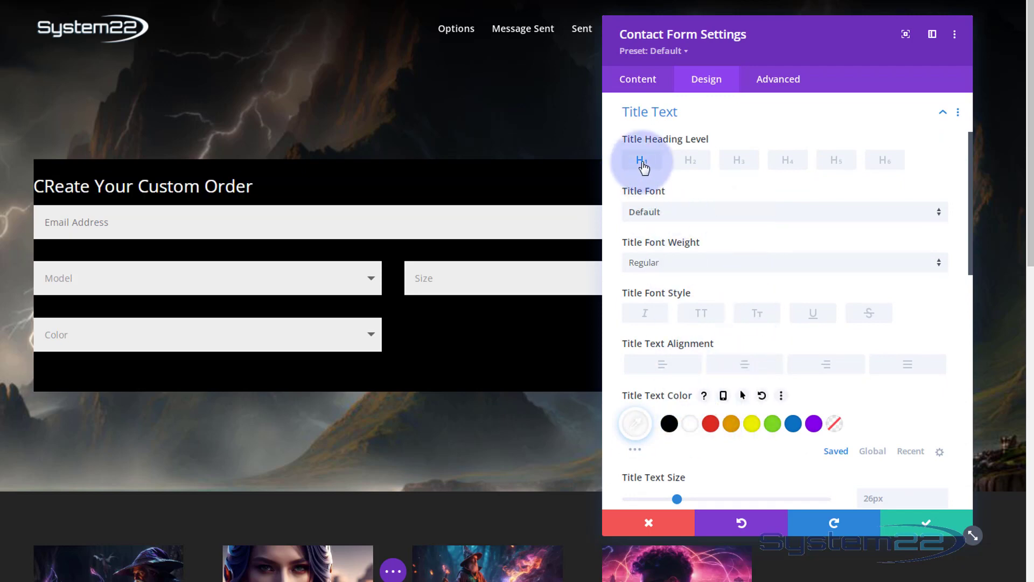
left_click(692, 161)
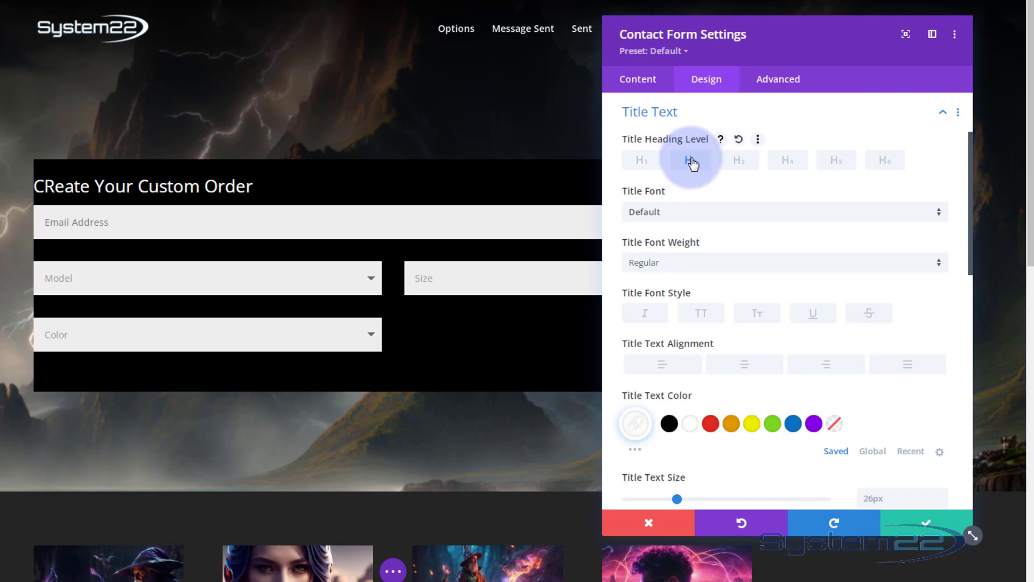
left_click(705, 315)
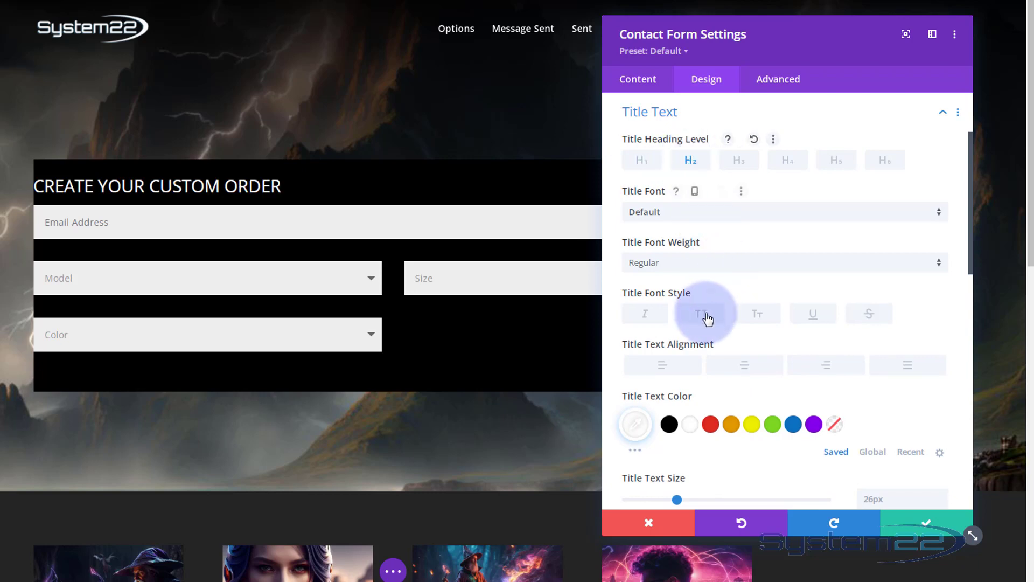
left_click(748, 367)
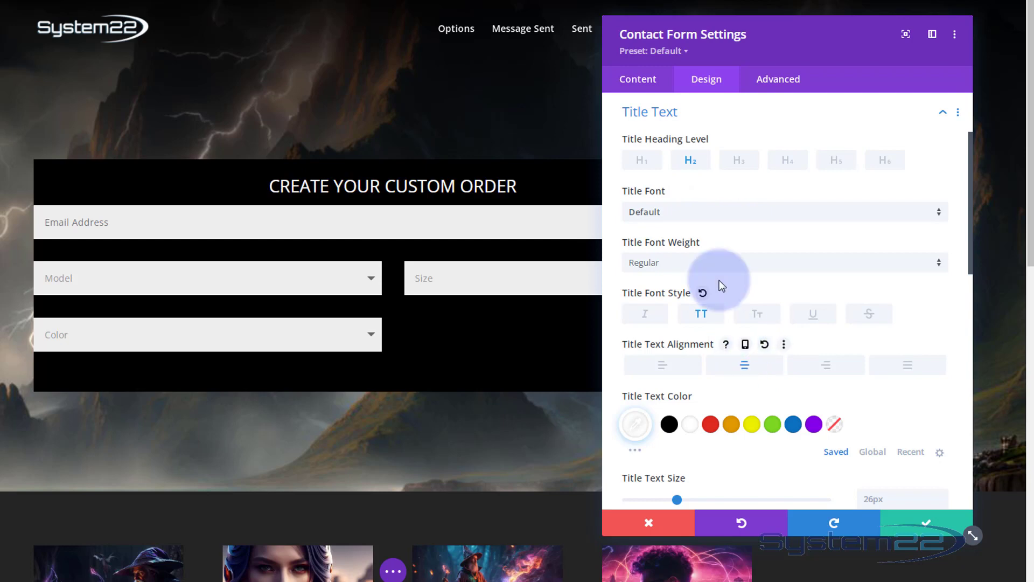
Enter the recipient email address in the form's Email settings
left_click(632, 81)
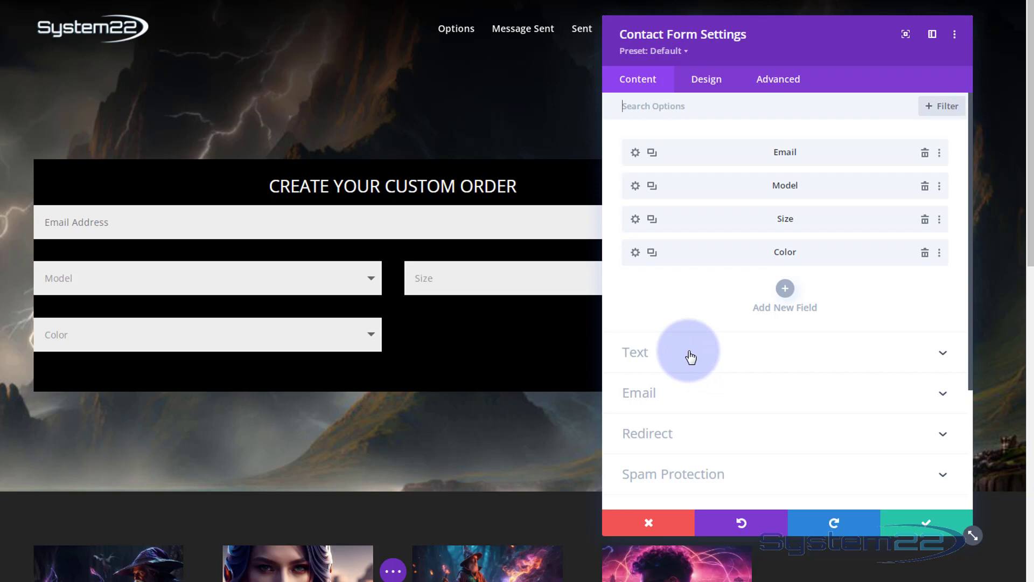
left_click(704, 393)
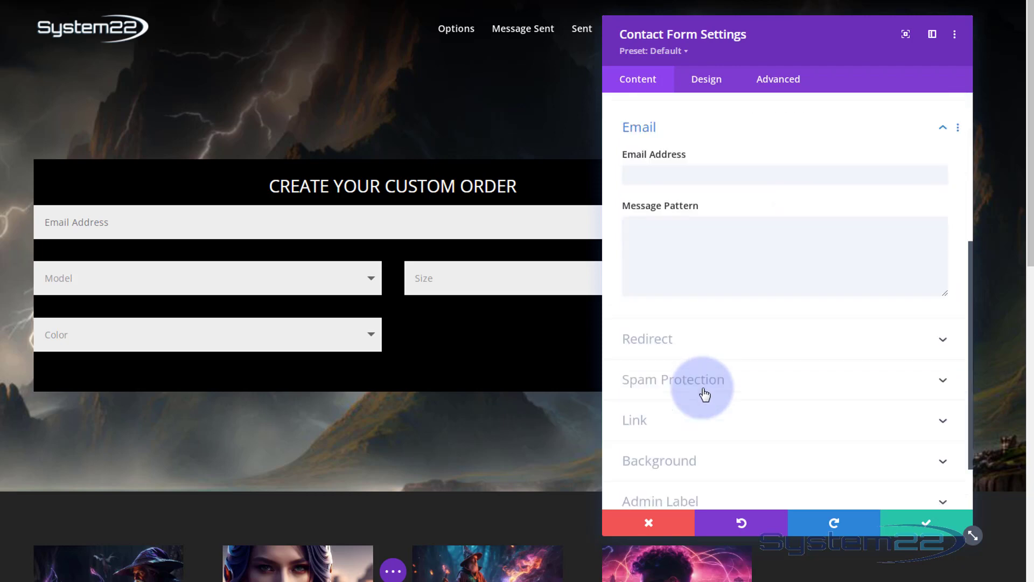
left_click(632, 163)
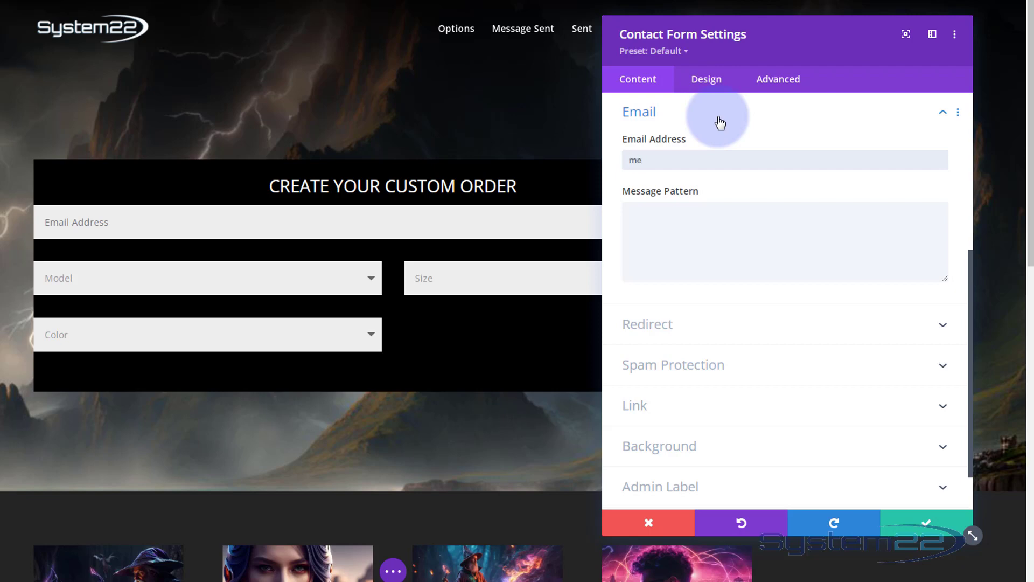
type("me@myemail.com")
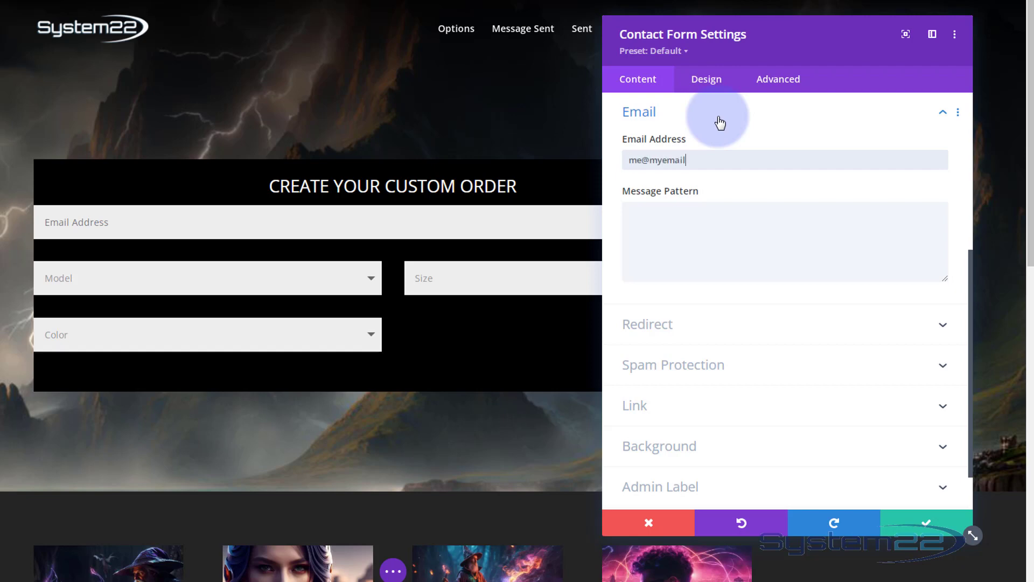
left_click(642, 208)
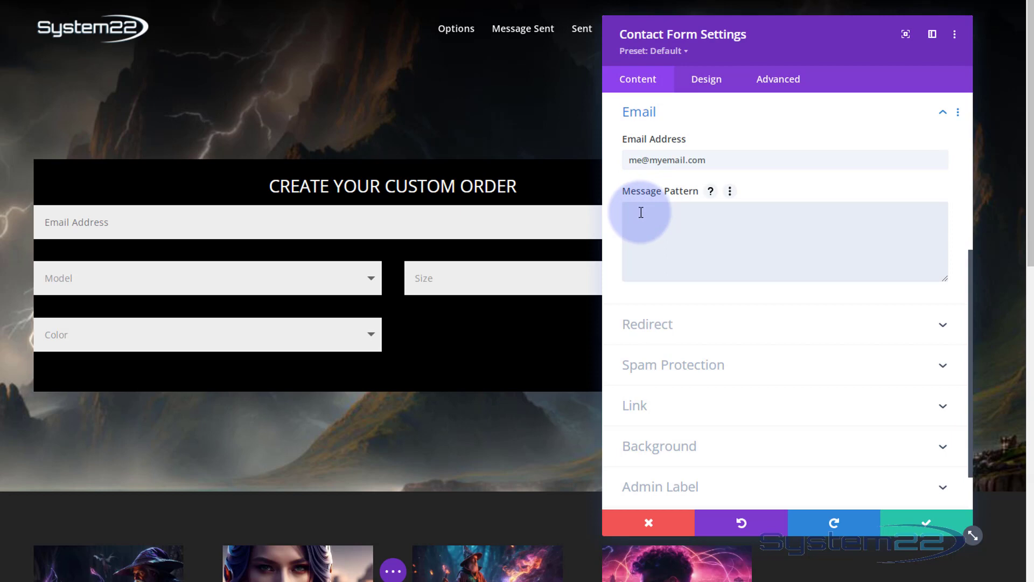
type("%%")
left_click_drag(657, 210, 632, 204)
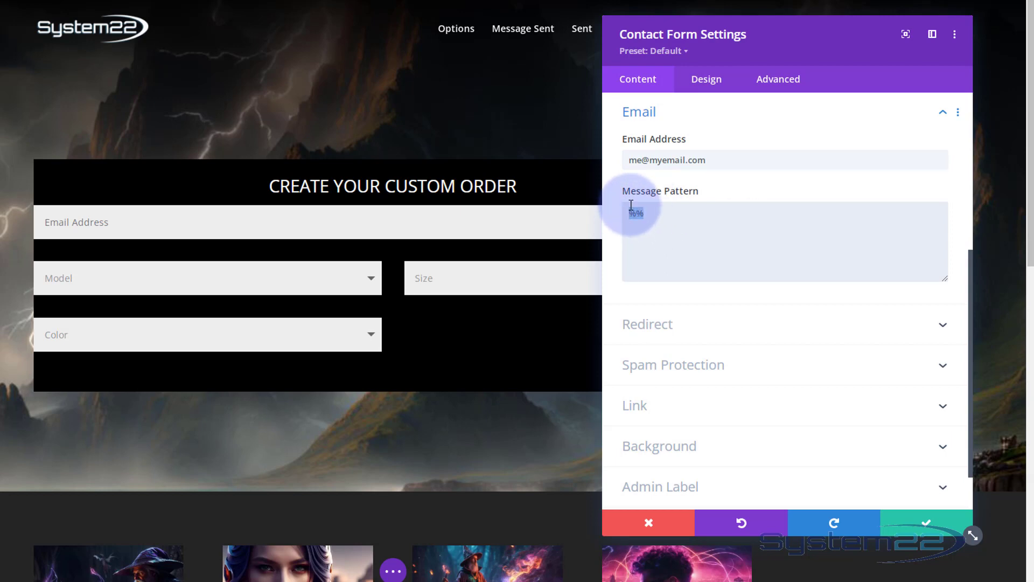
key("BackSpace")
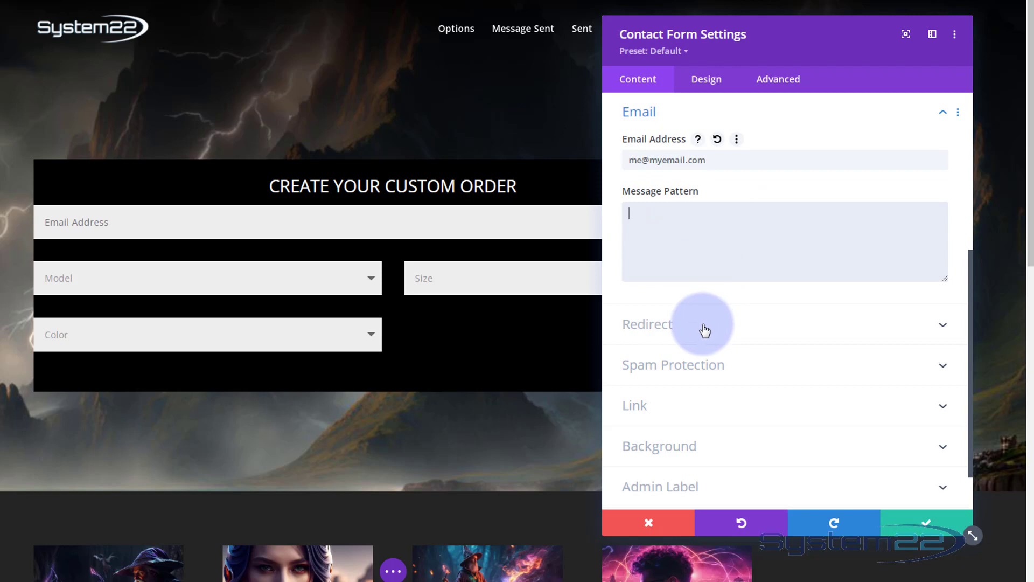
Turn off the basic captcha in the Spam Protection settings
left_click_drag(796, 40, 294, 47)
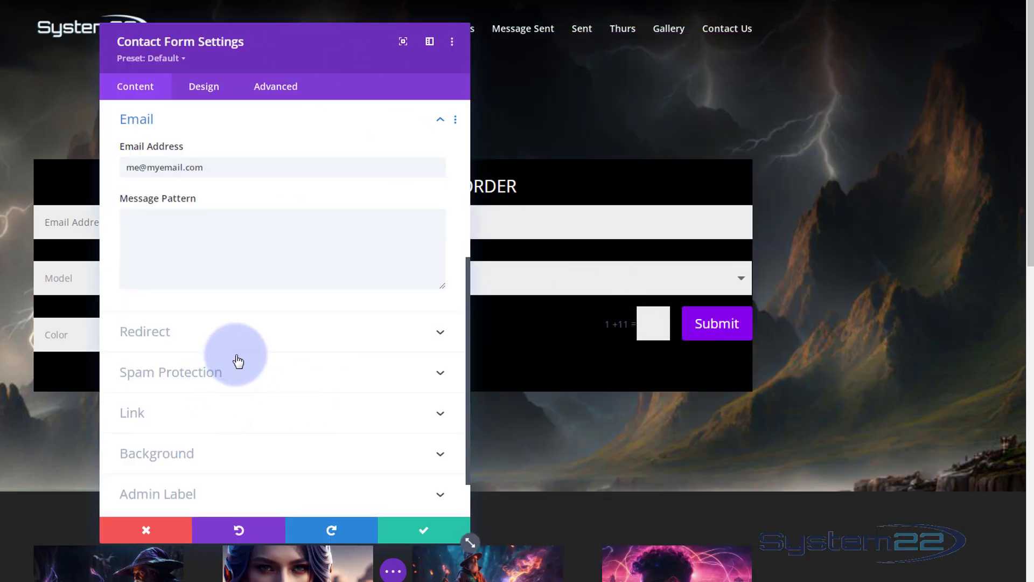
left_click(255, 380)
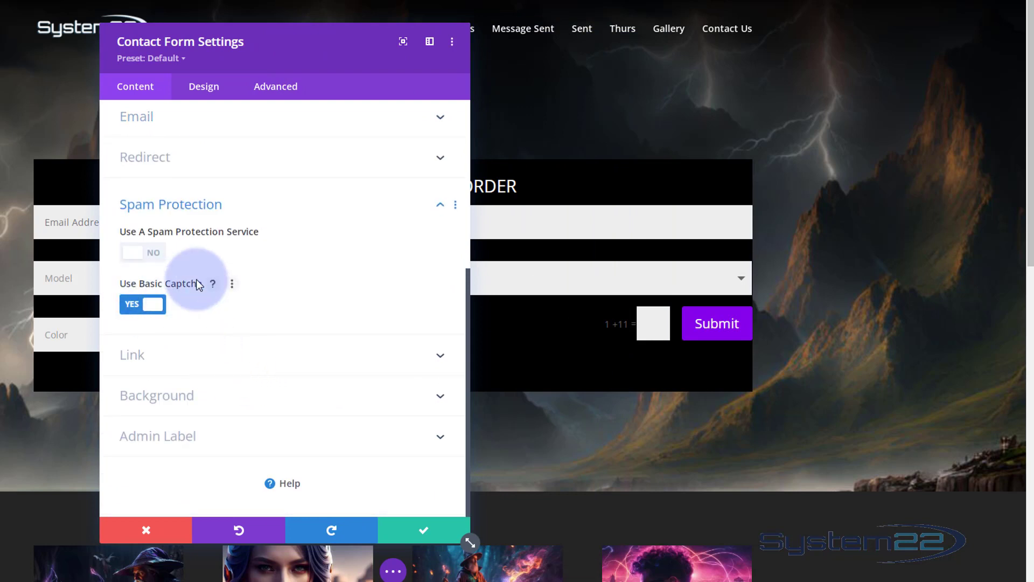
left_click(140, 305)
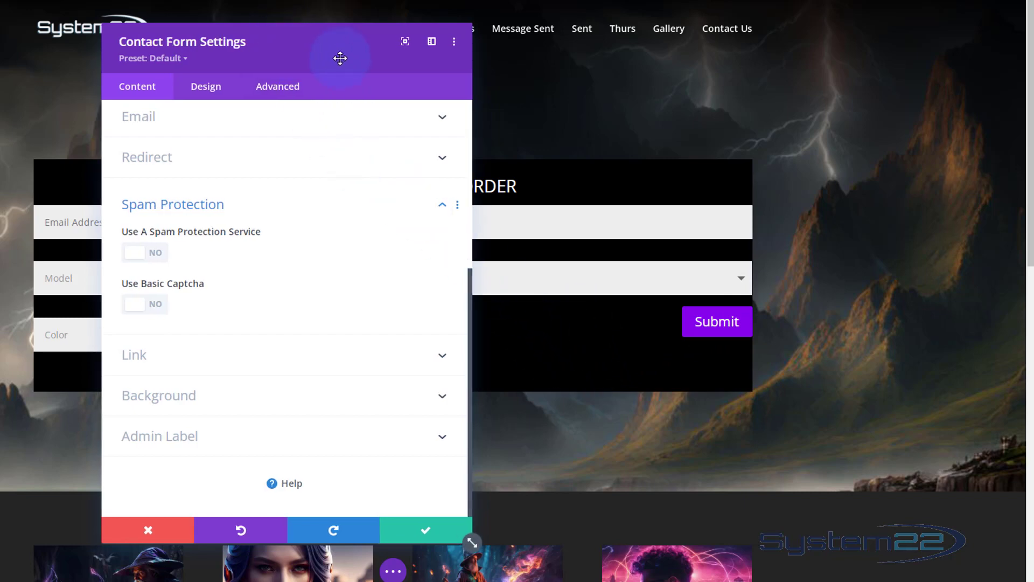
Save the contact form settings, then give the form's row 3% left and right padding
left_click_drag(342, 58, 795, 39)
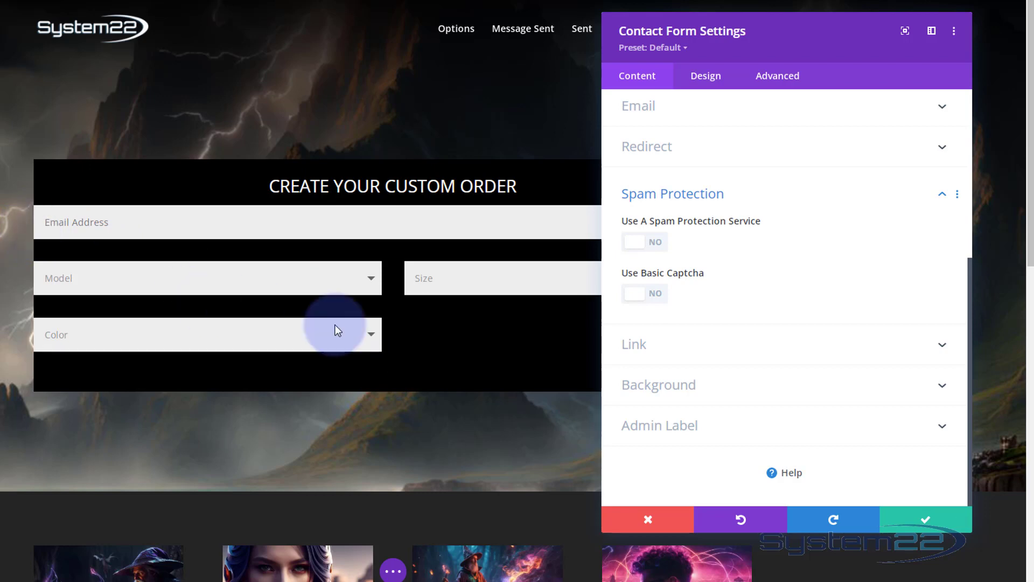
left_click(909, 521)
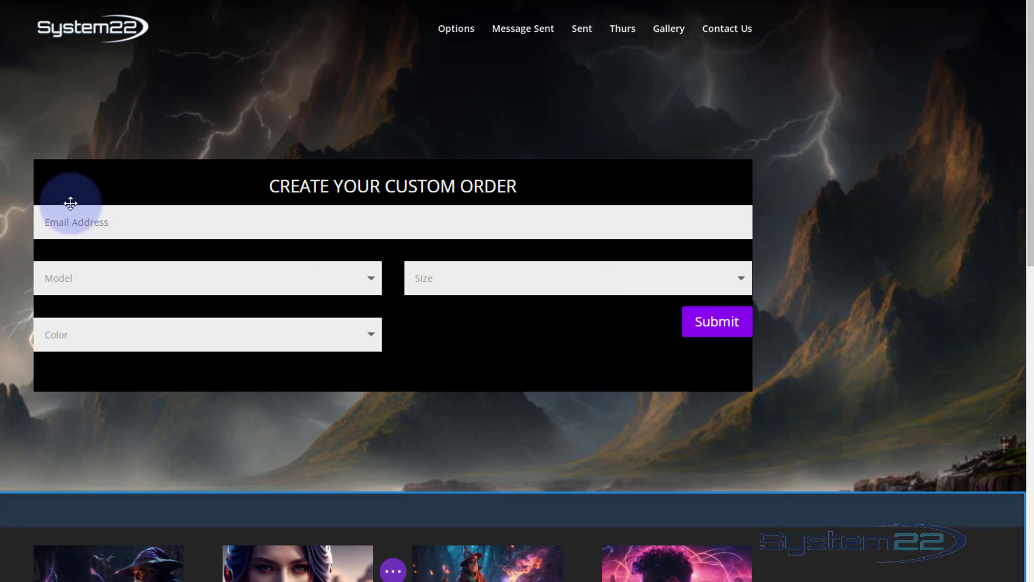
left_click(67, 173)
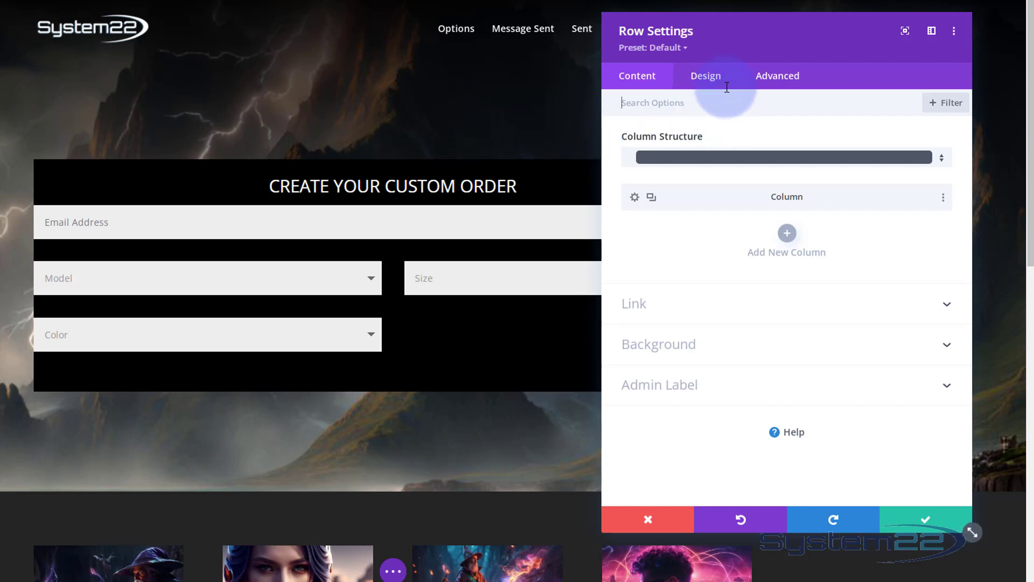
left_click(712, 81)
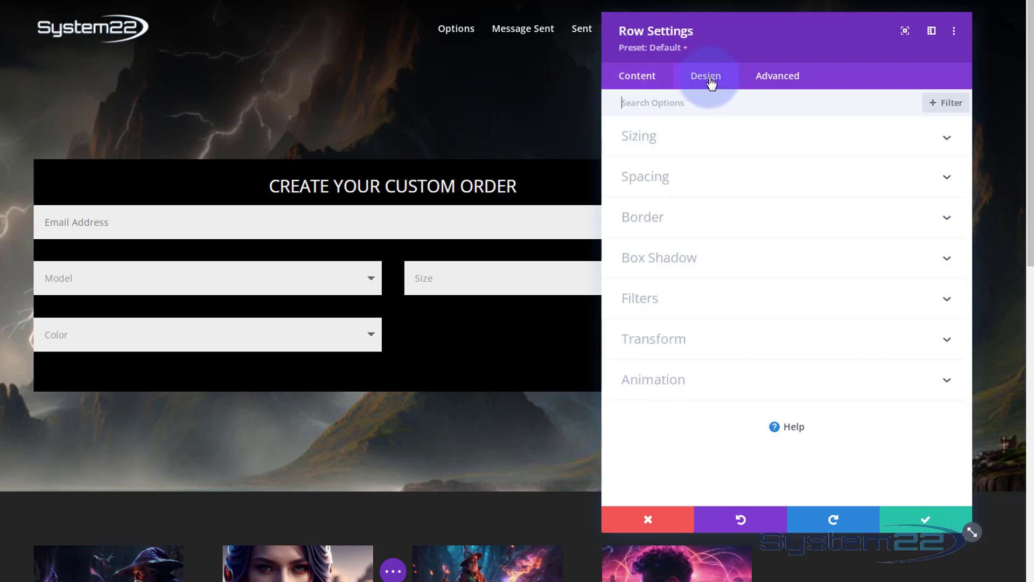
left_click(739, 178)
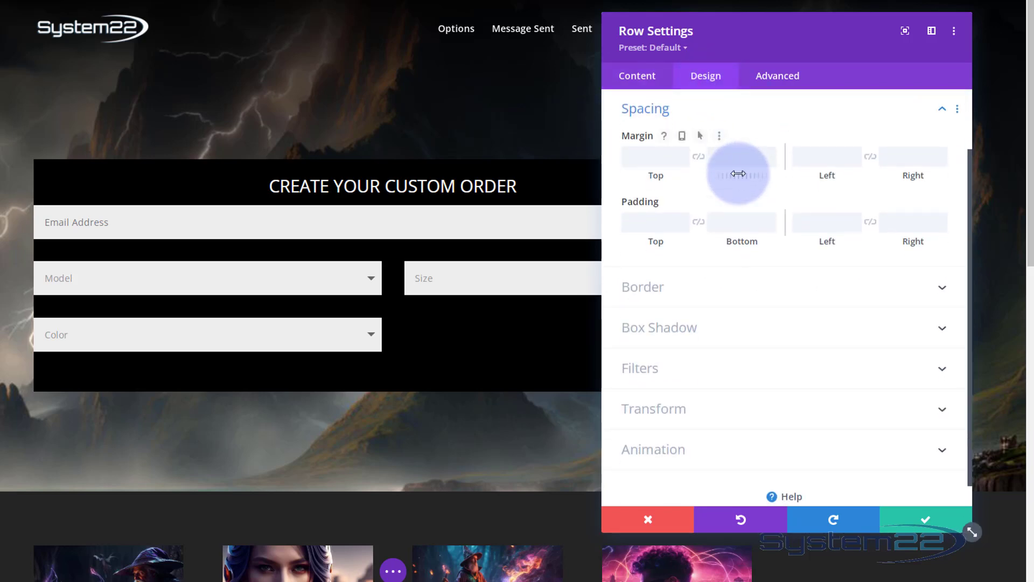
left_click(631, 214)
left_click(828, 231)
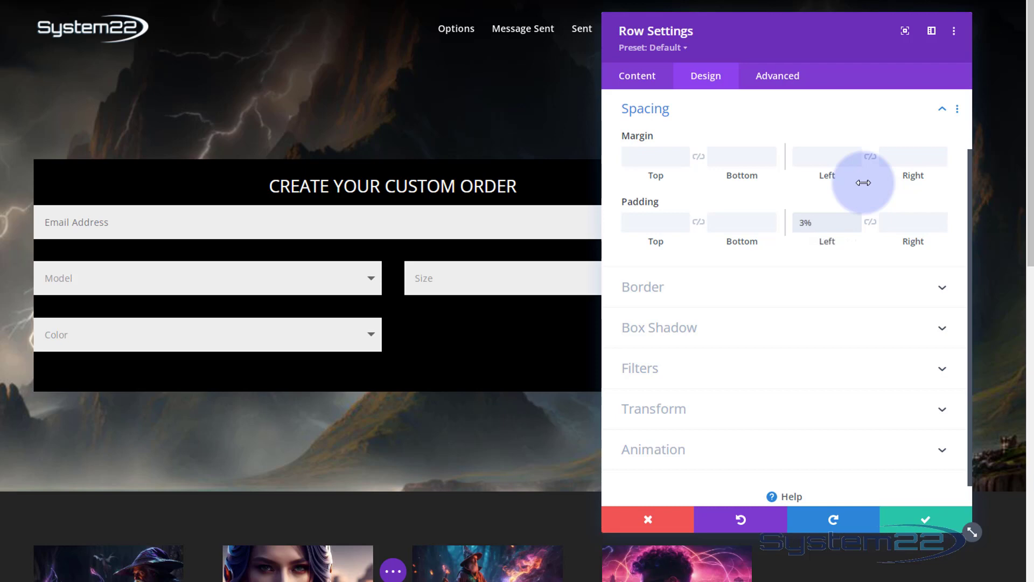
left_click(805, 224)
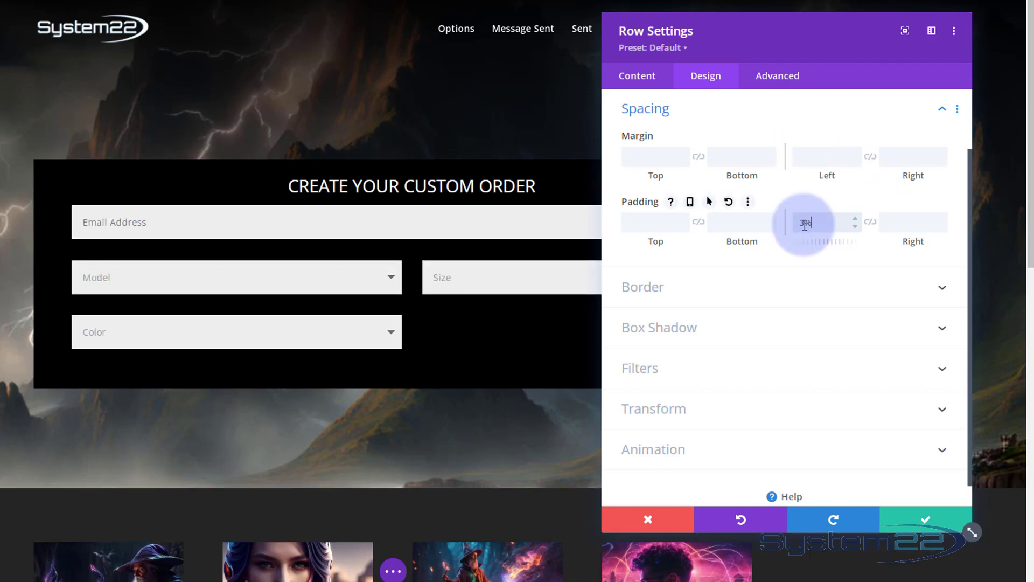
left_click(871, 225)
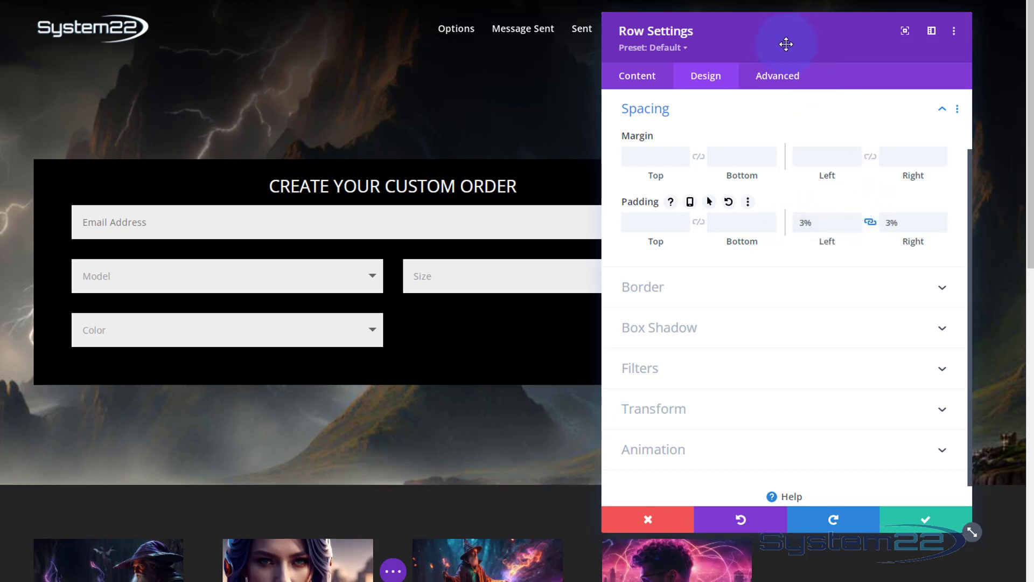
left_click_drag(785, 44, 372, 40)
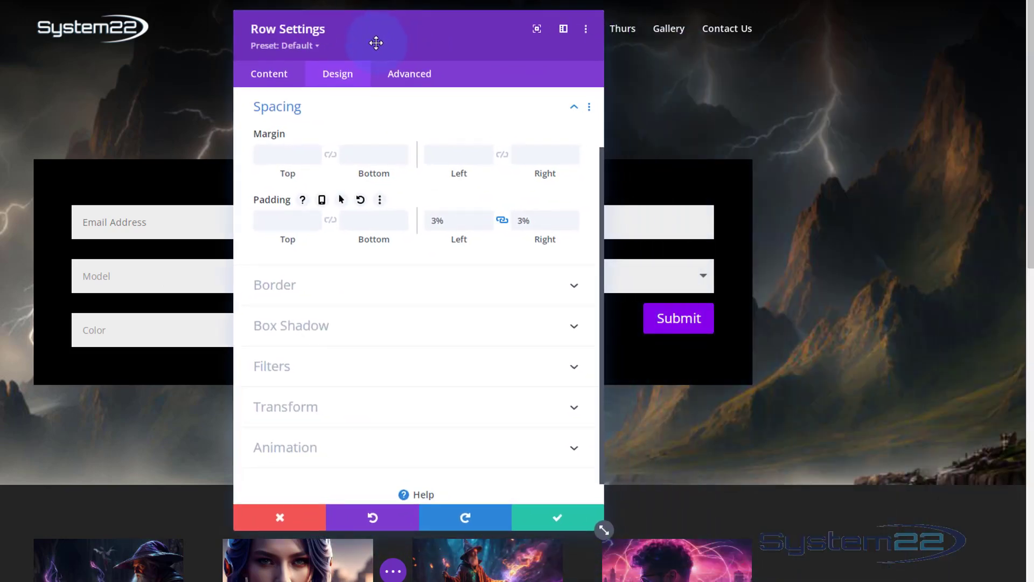
left_click(413, 77)
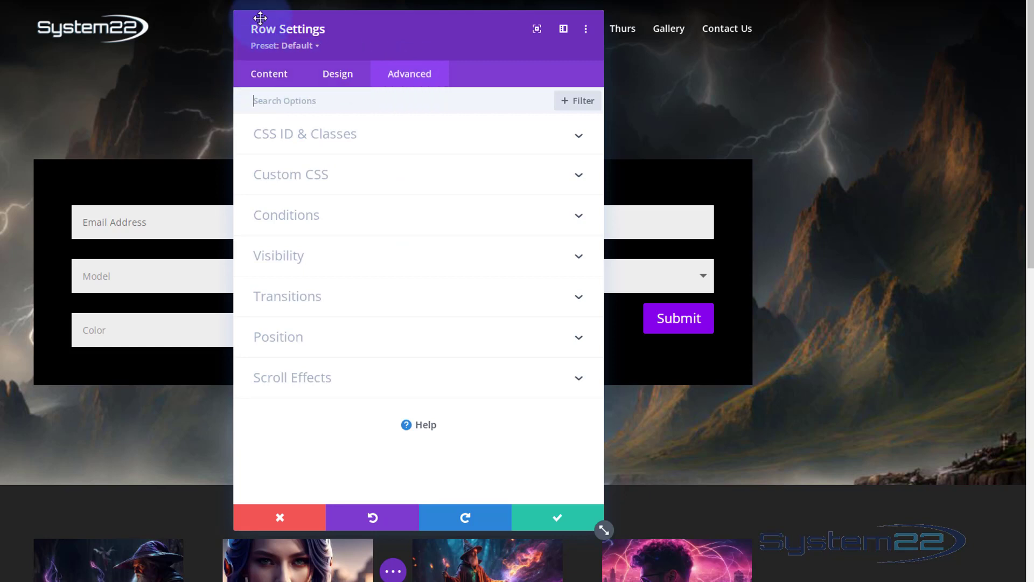
left_click(569, 520)
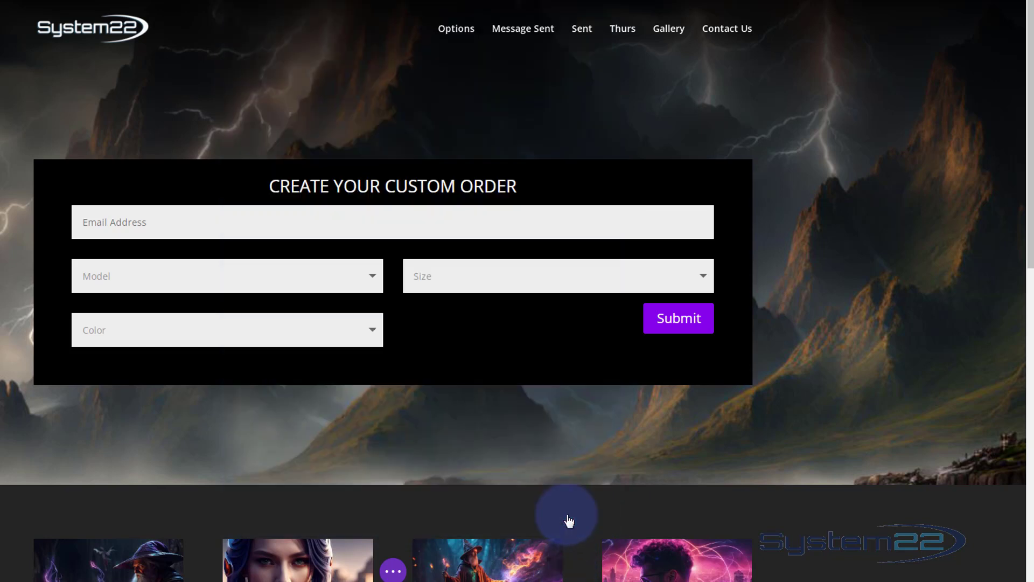
Add custom main-element CSS max-width: 25%; margin-top: -1.5%; to the Model dropdown field
mouse_move(358, 242)
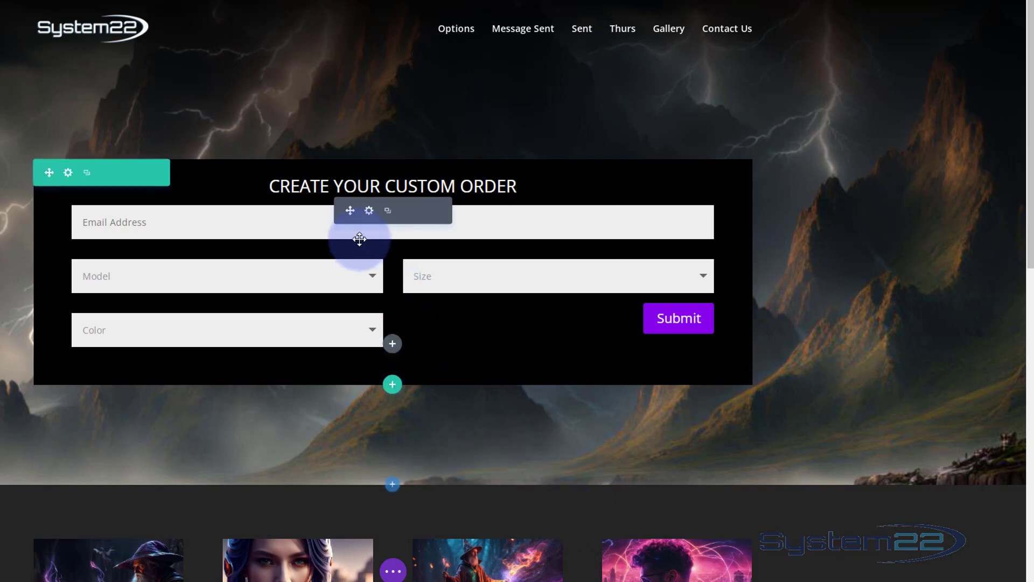
left_click(369, 211)
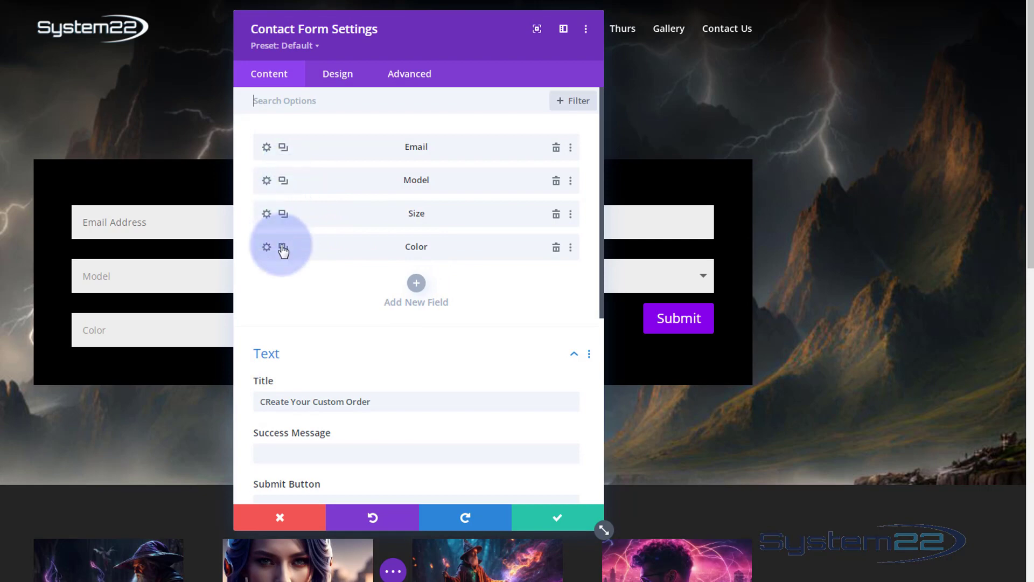
left_click(266, 181)
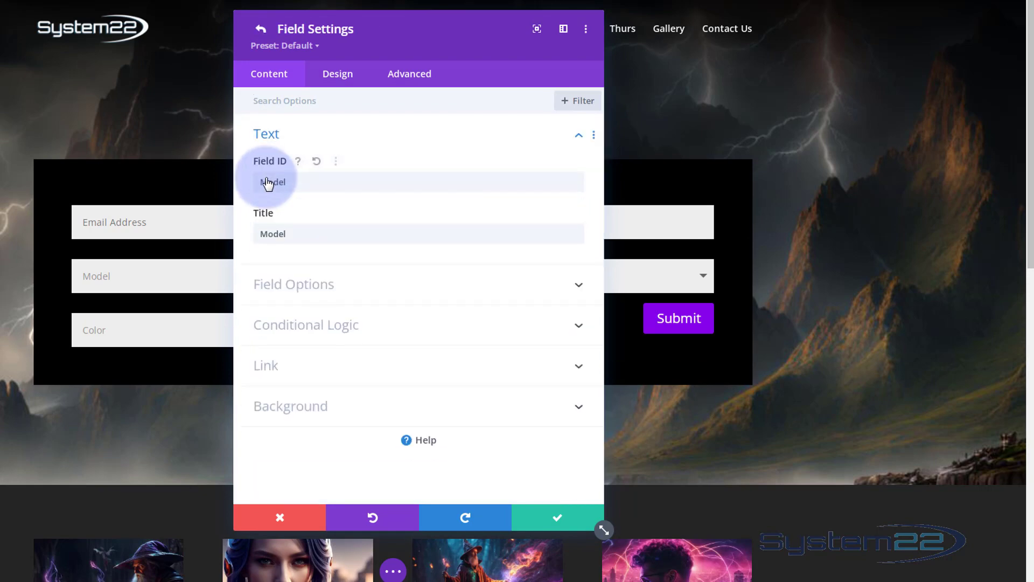
left_click(406, 75)
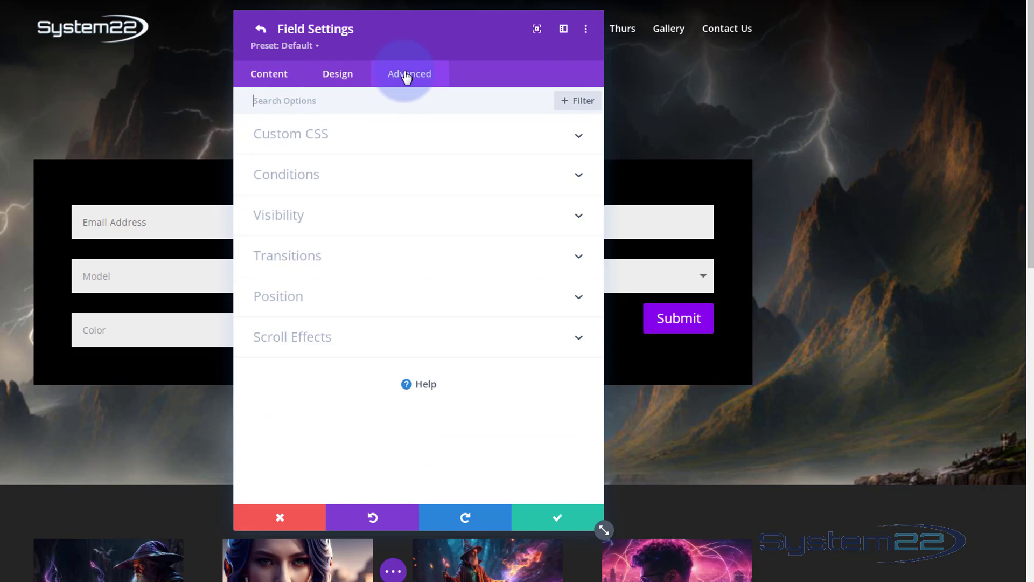
left_click(418, 147)
left_click(296, 332)
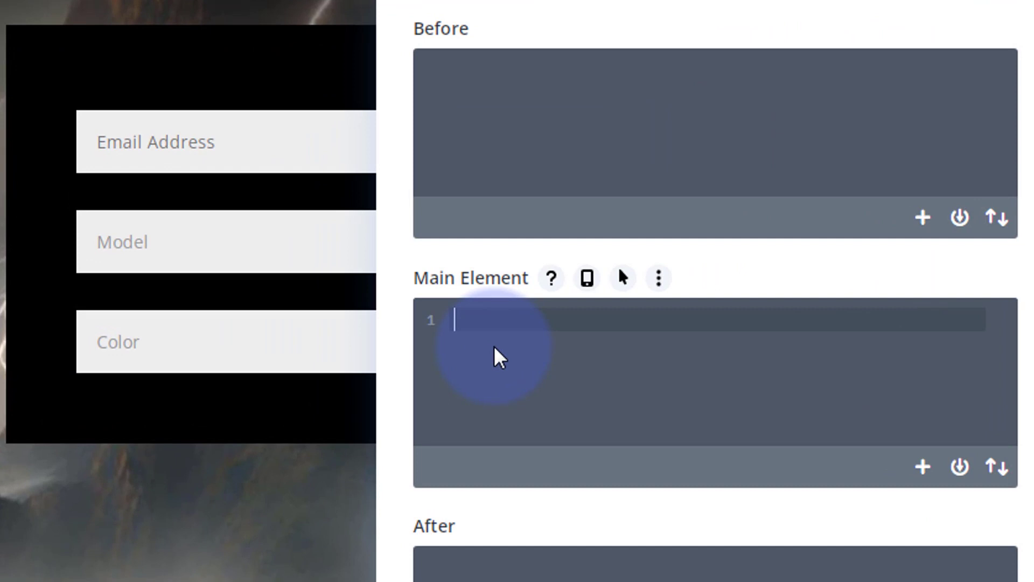
type("max-")
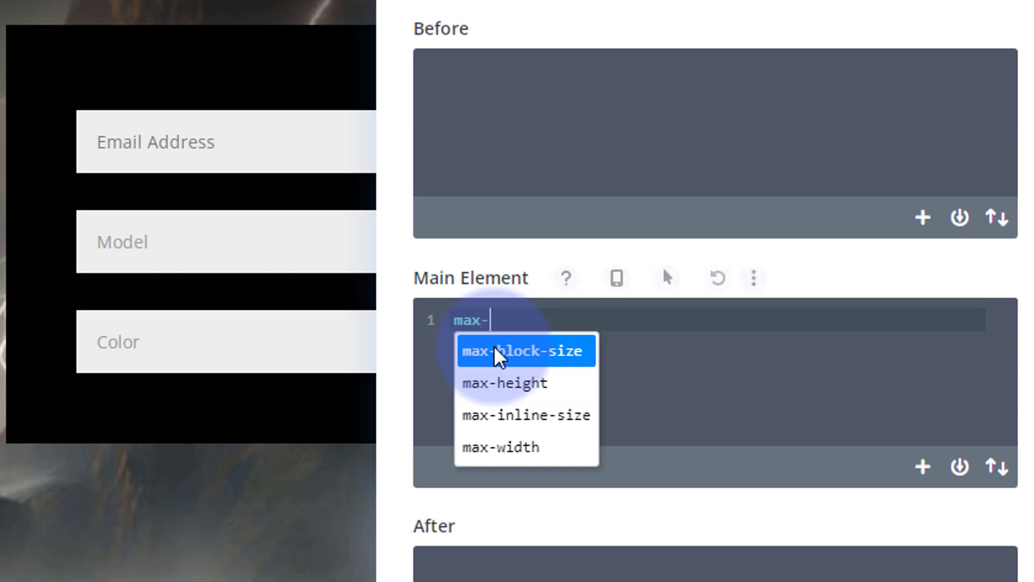
type("width")
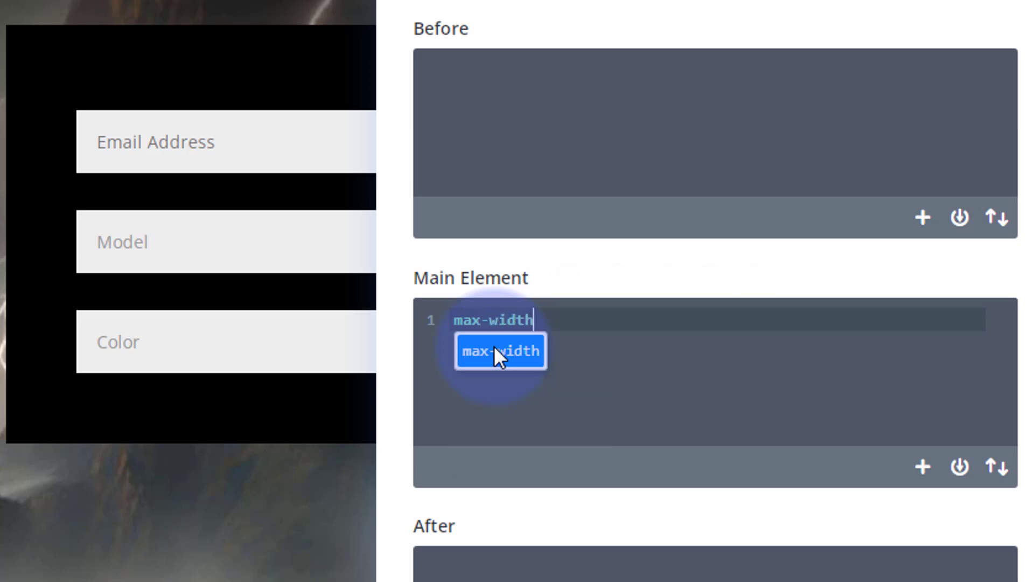
type(":")
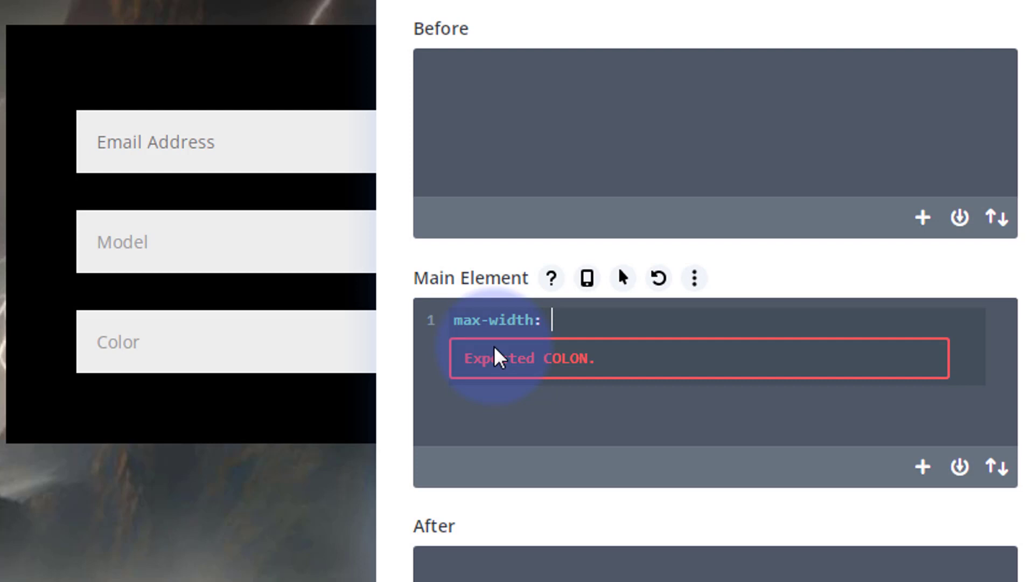
type(" 25")
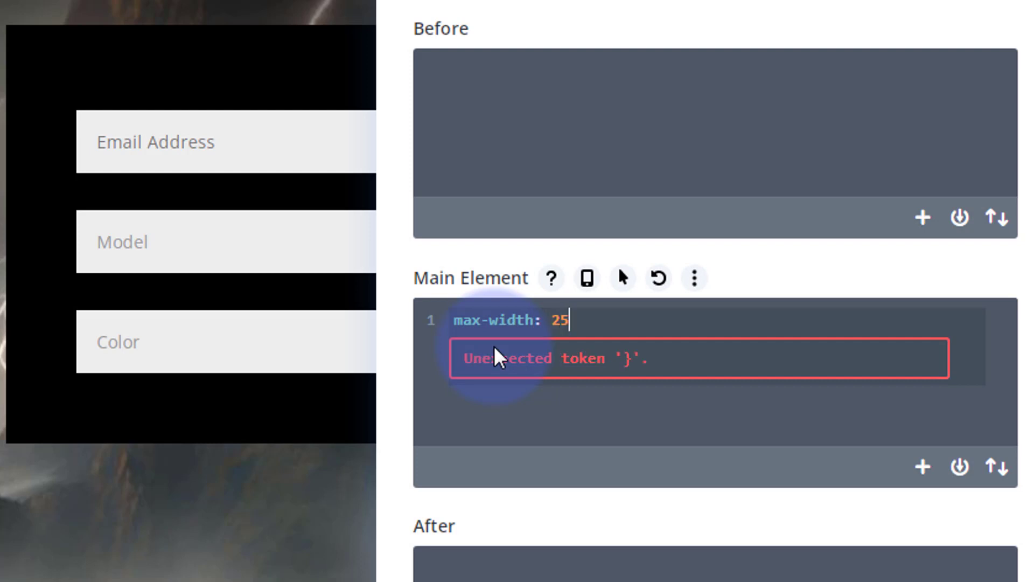
type("%")
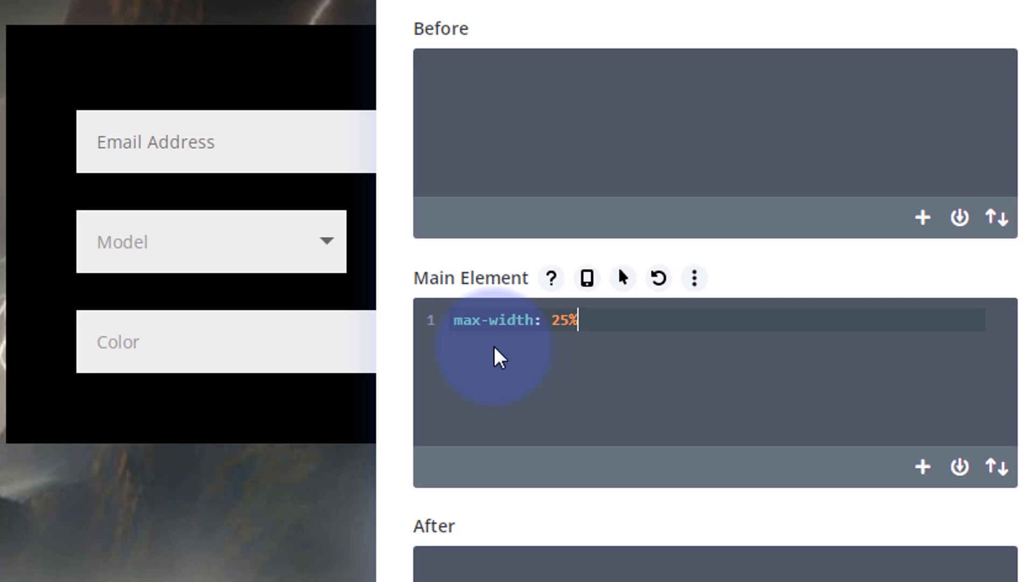
type(";")
type("marg")
type("i")
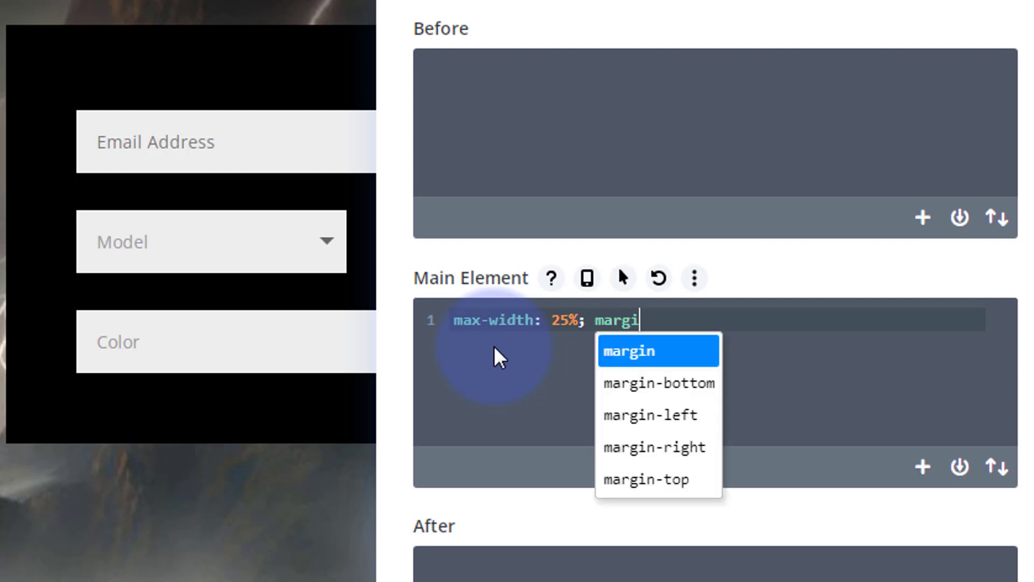
type("n-top:")
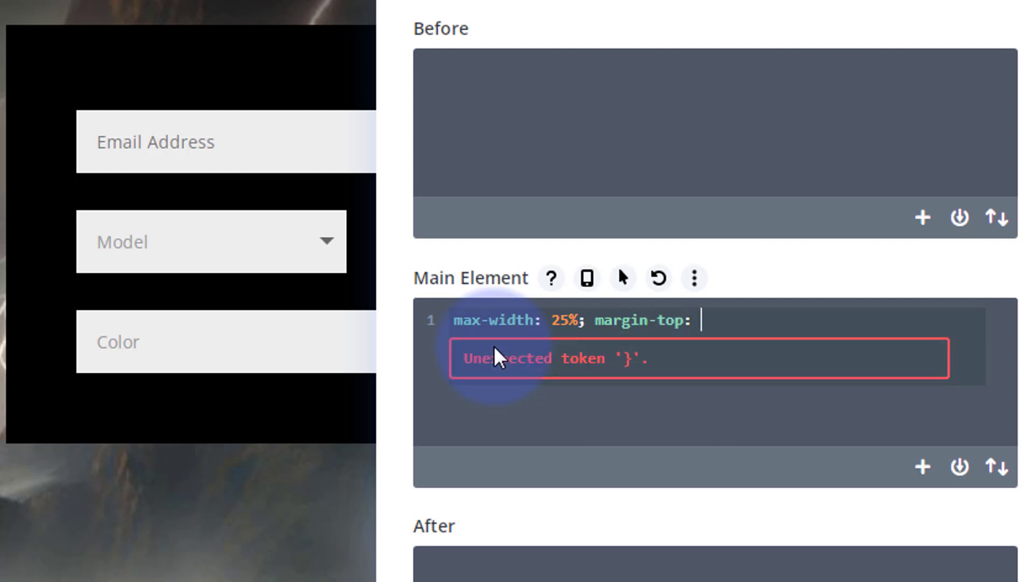
type(" -1.5%;")
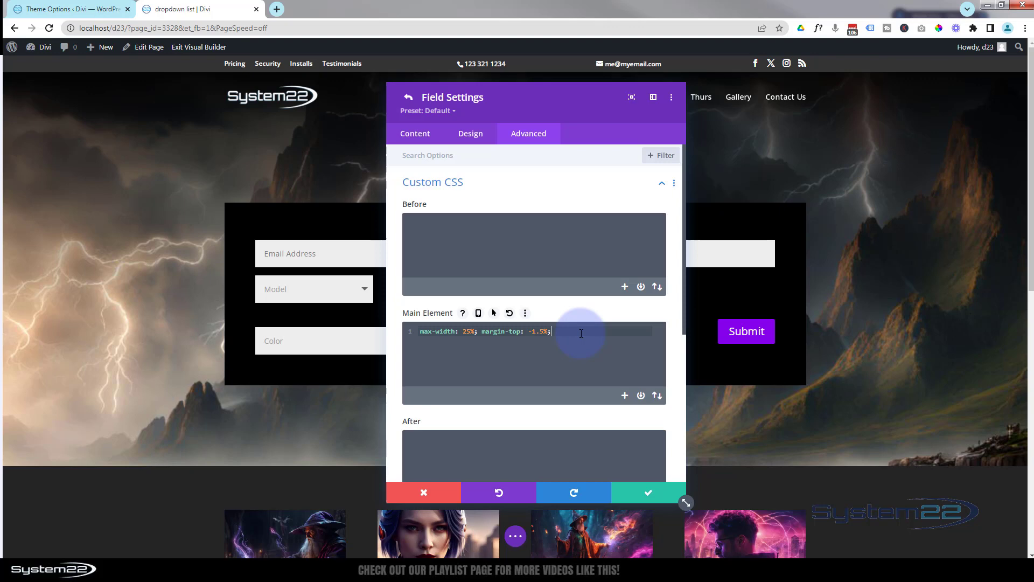
Copy the Model field's CSS and paste it into the Size field's main-element custom CSS
left_click_drag(558, 329, 420, 330)
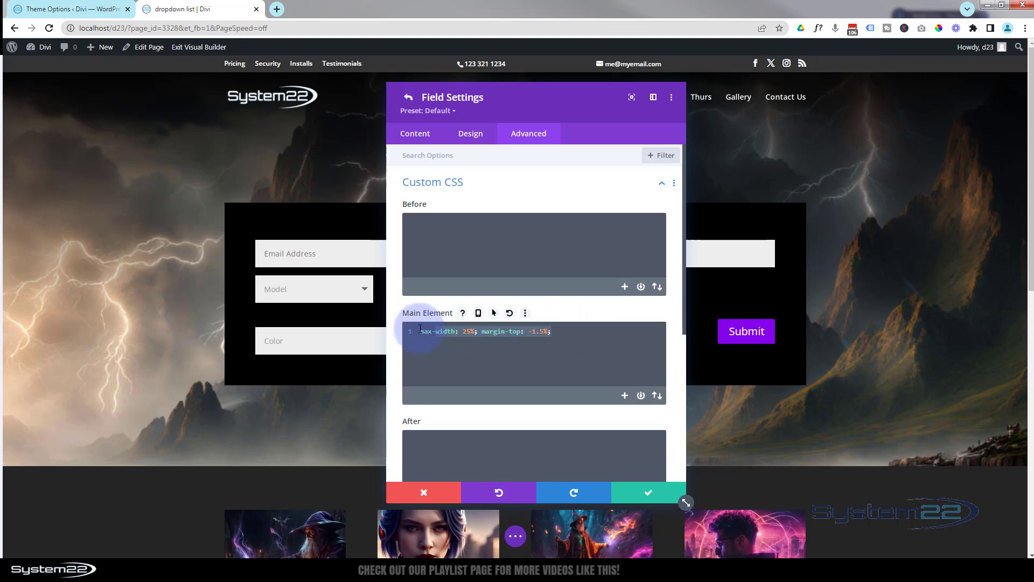
left_click(648, 493)
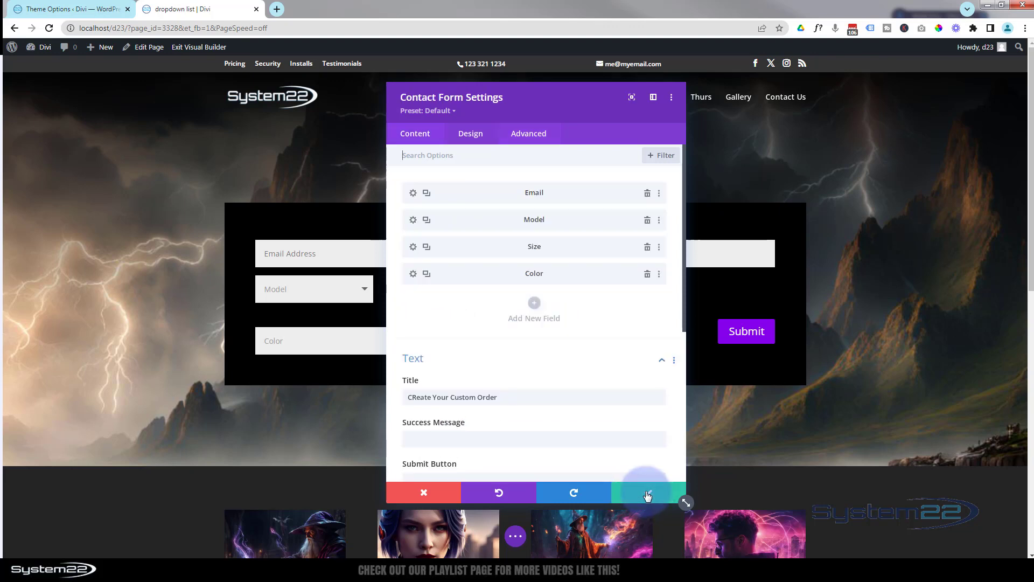
left_click(413, 247)
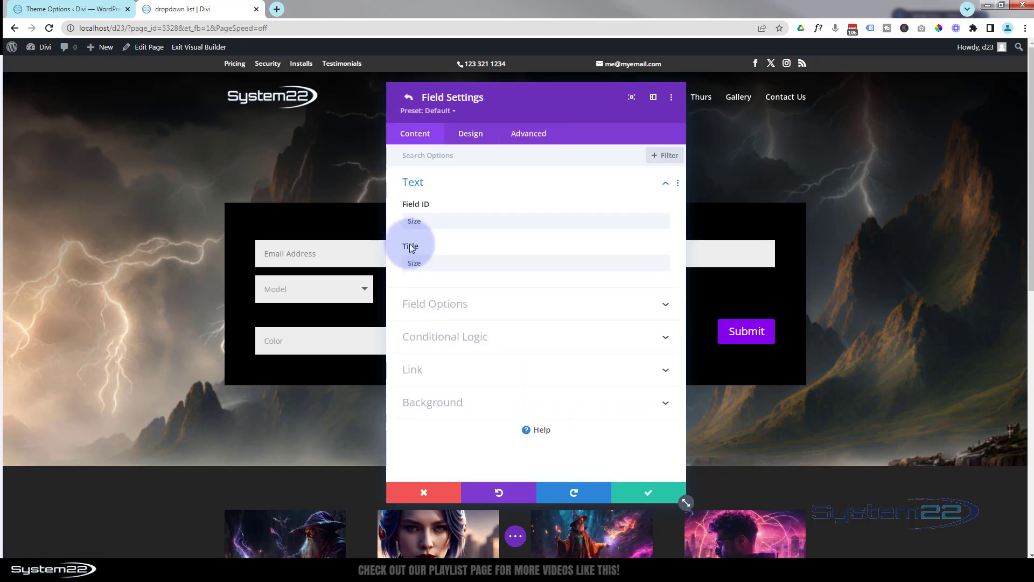
left_click(528, 138)
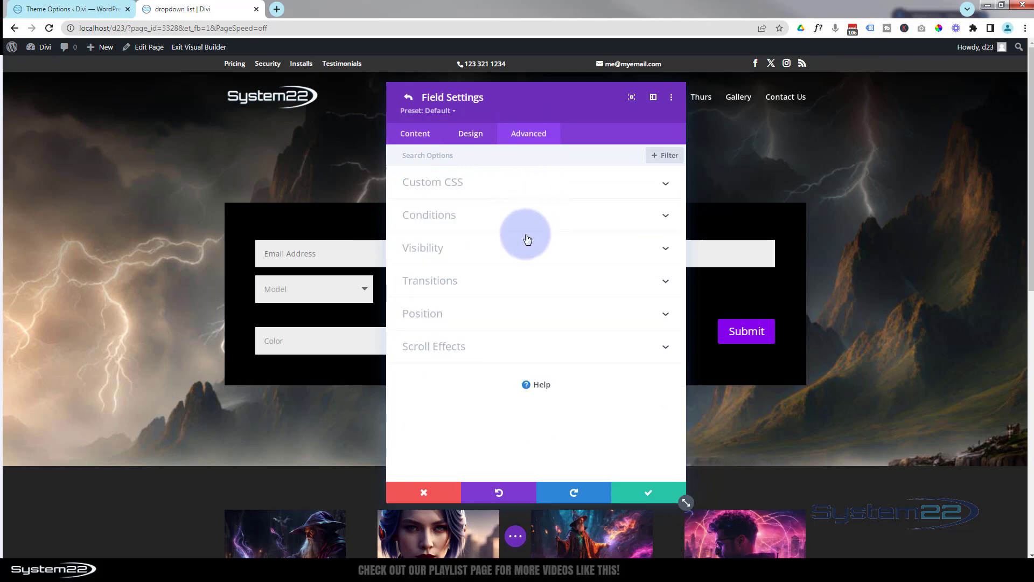
left_click(526, 186)
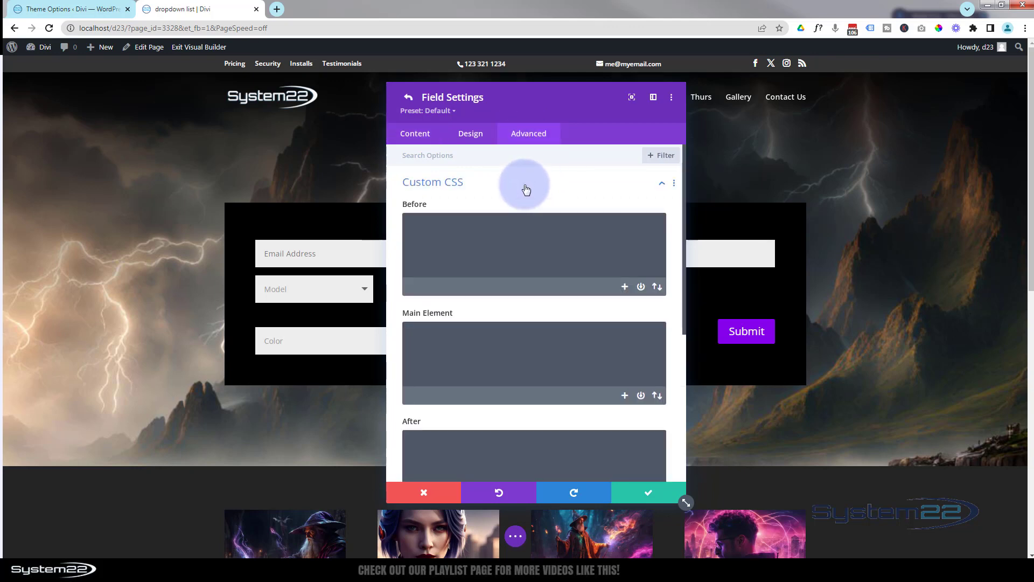
left_click(440, 330)
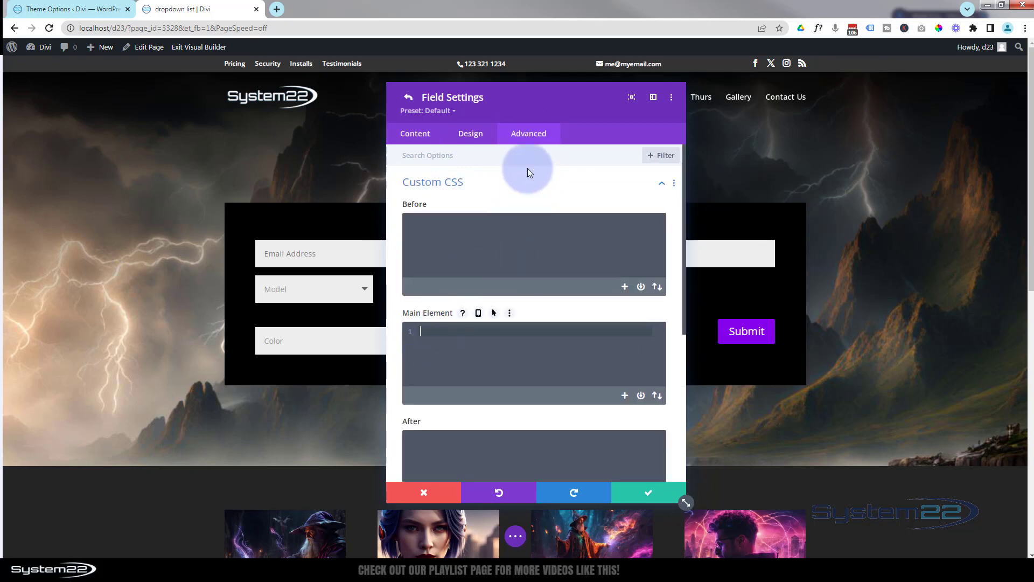
left_click_drag(558, 115, 846, 115)
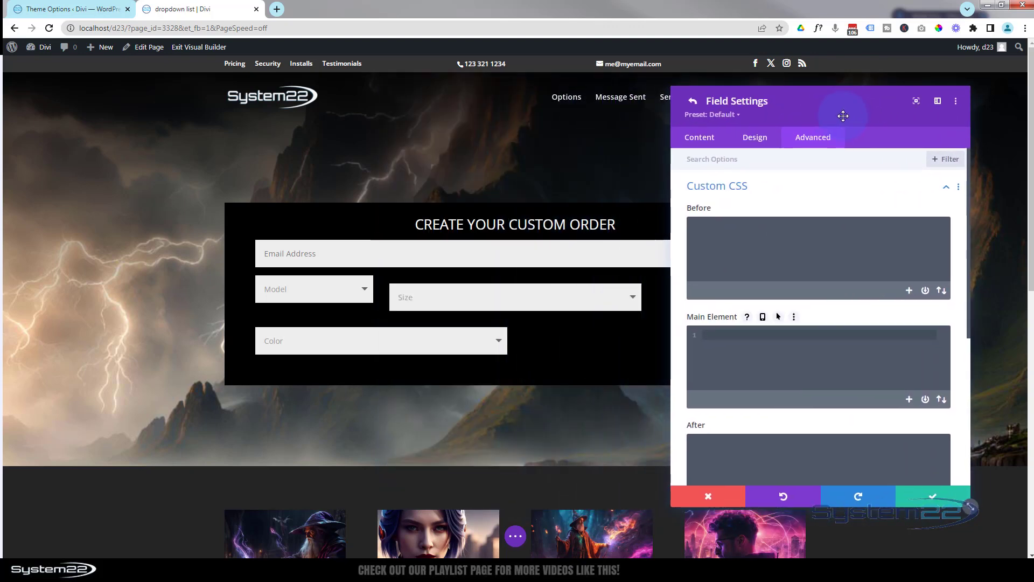
left_click(706, 335)
type("max-width: 25%; margin-top: -1.5%;")
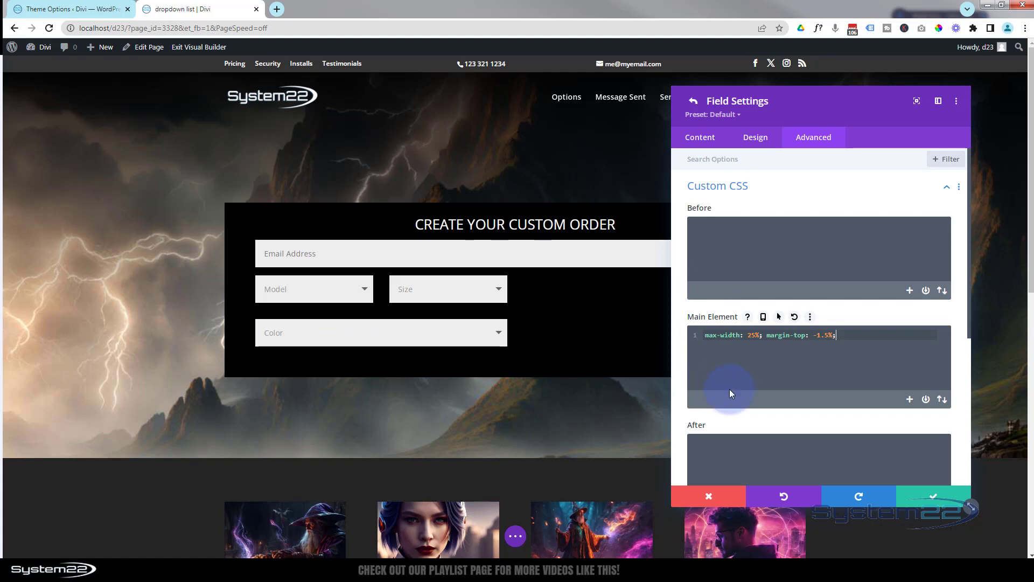
left_click(927, 498)
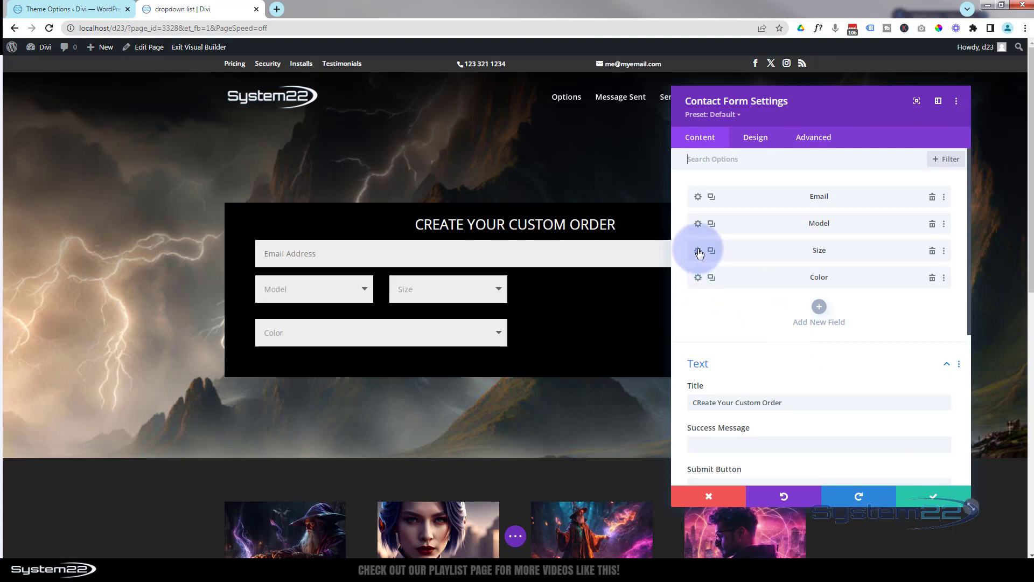
Paste the copied CSS into the Color field's main-element custom CSS
left_click(698, 277)
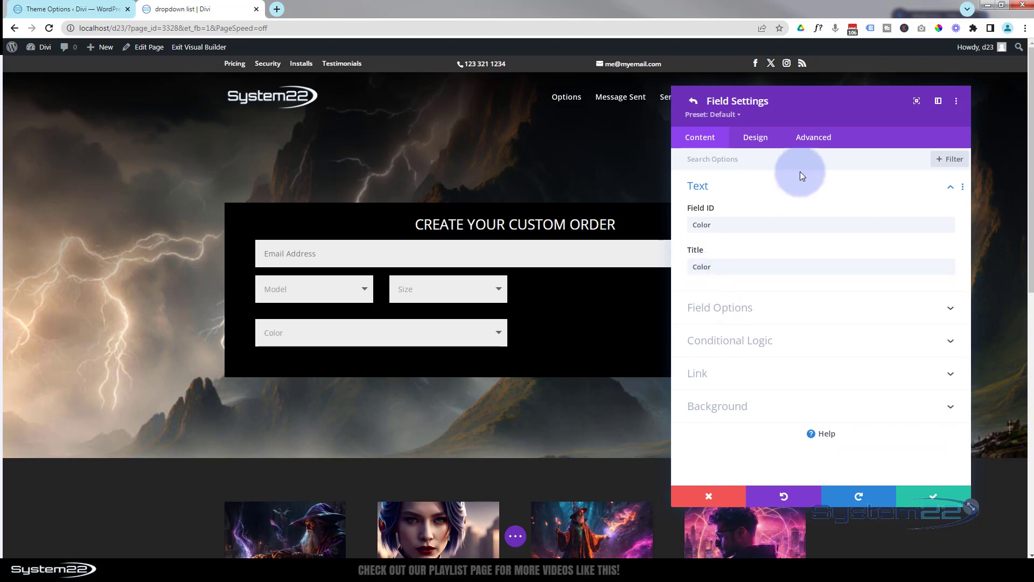
left_click(813, 138)
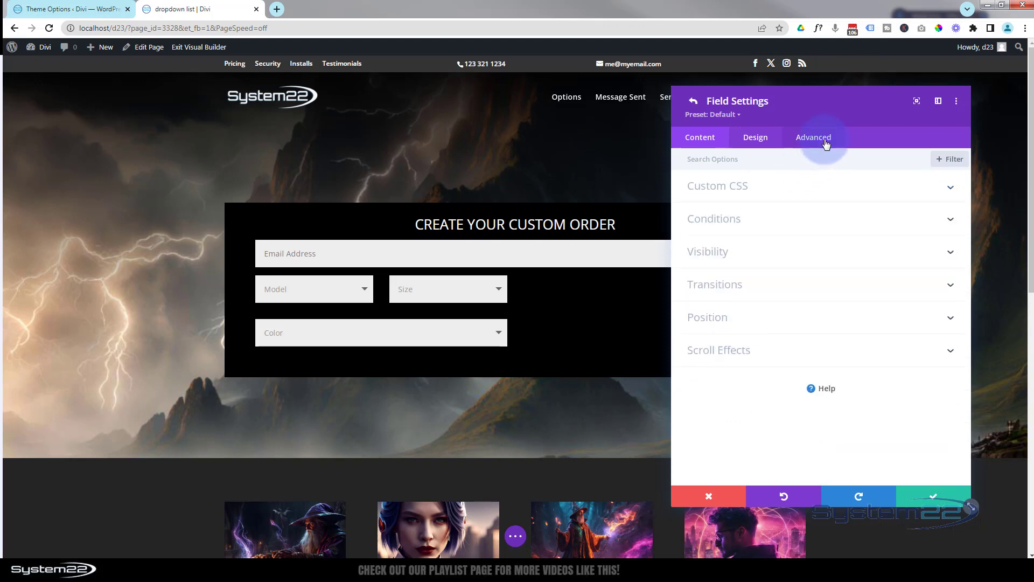
left_click(803, 193)
left_click(710, 342)
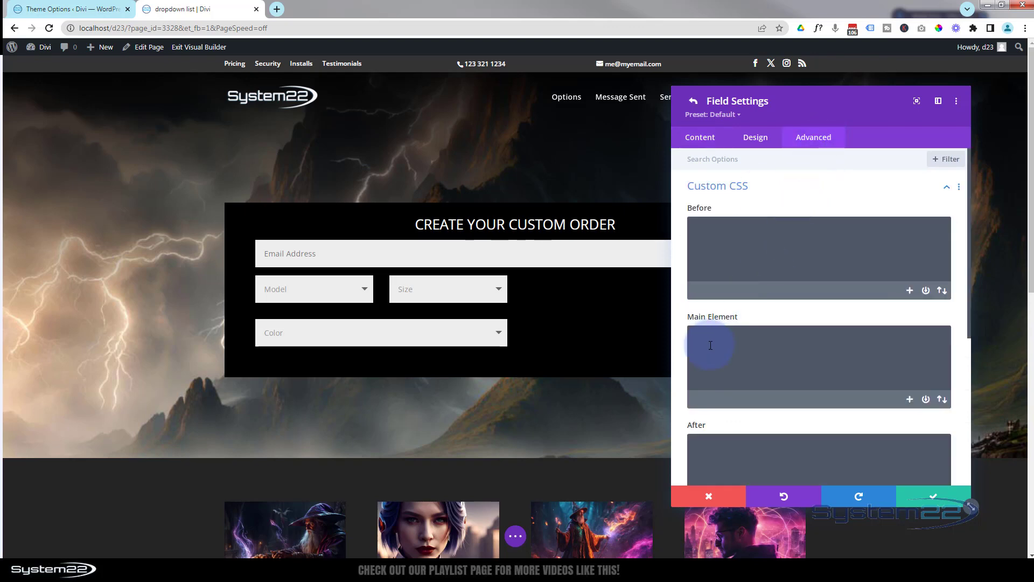
type("max-width: 25%; margin-top: -1.5%;")
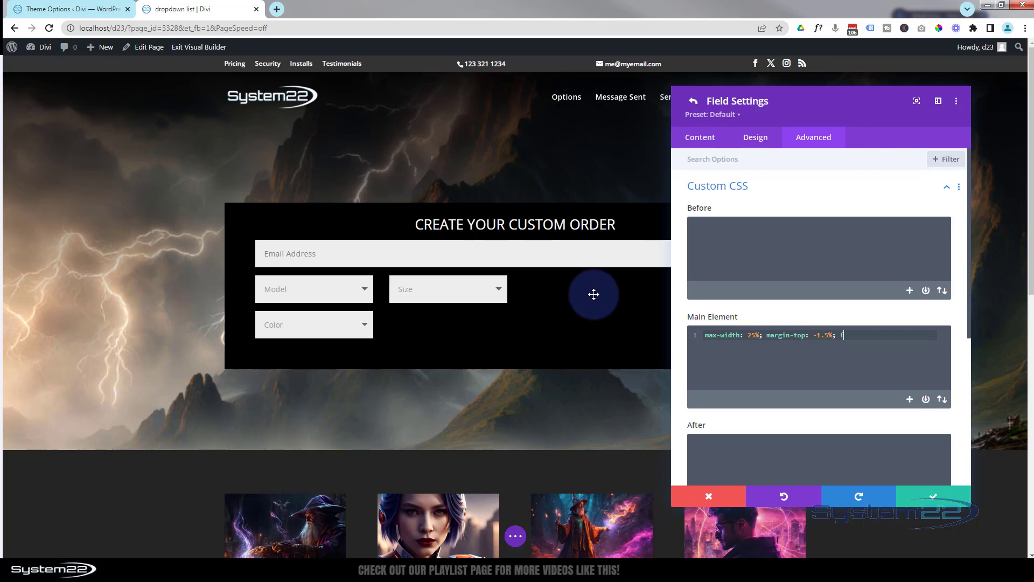
Append float:left; clear:none !important; to the Color field's main-element CSS and save the field
type("loat:left")
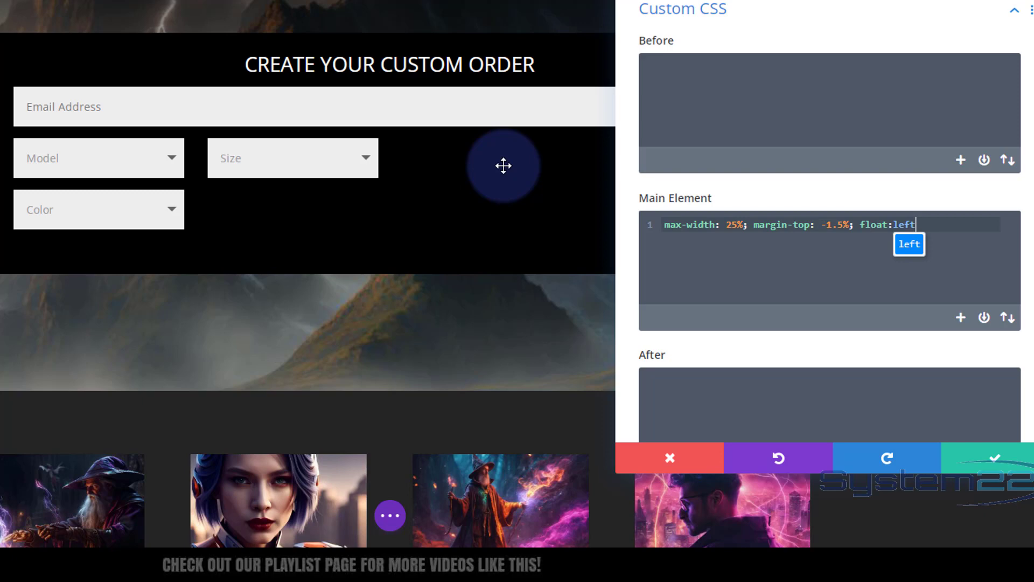
type(";")
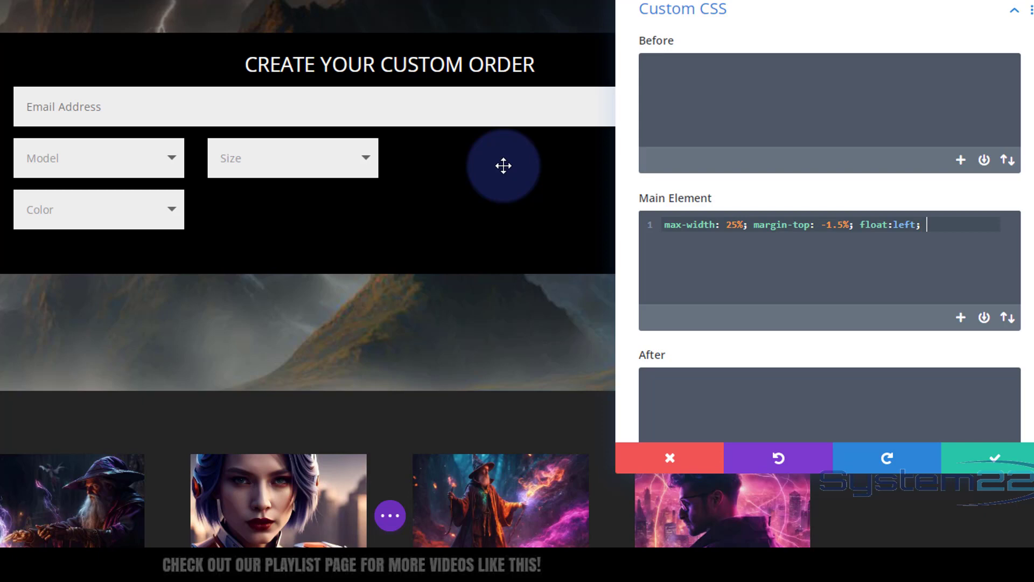
type(" clear:")
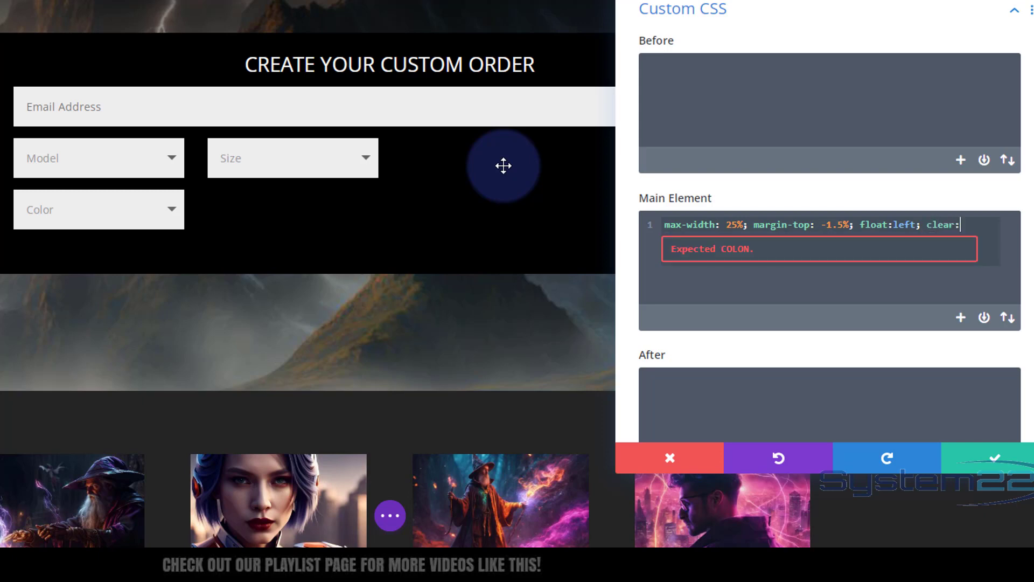
type("none ")
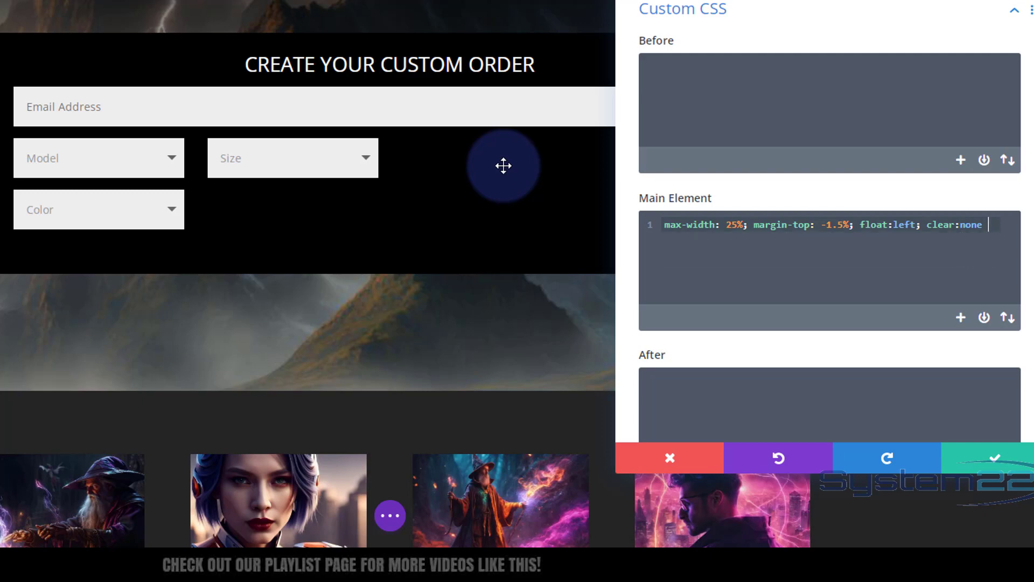
type("!important")
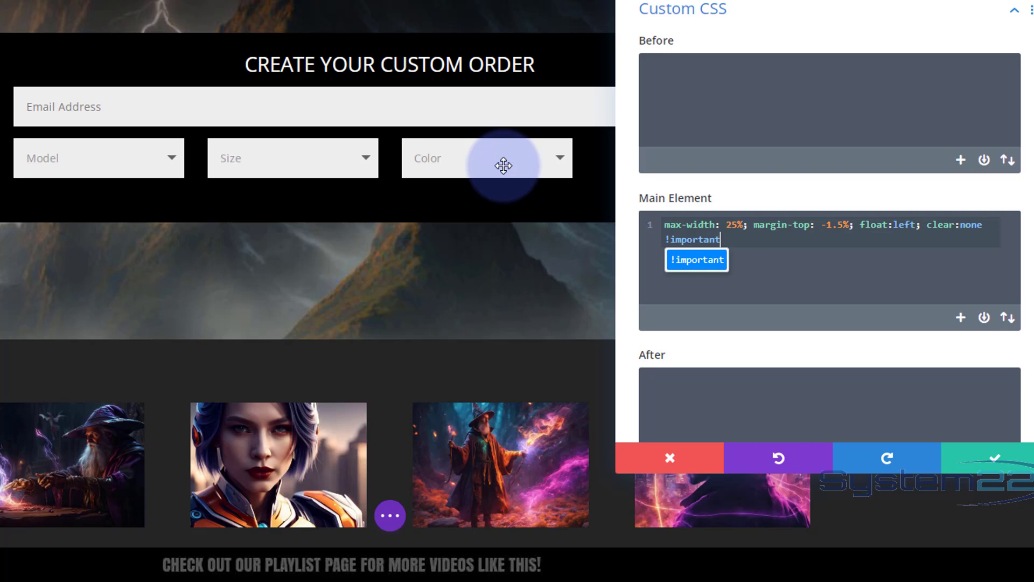
type(";")
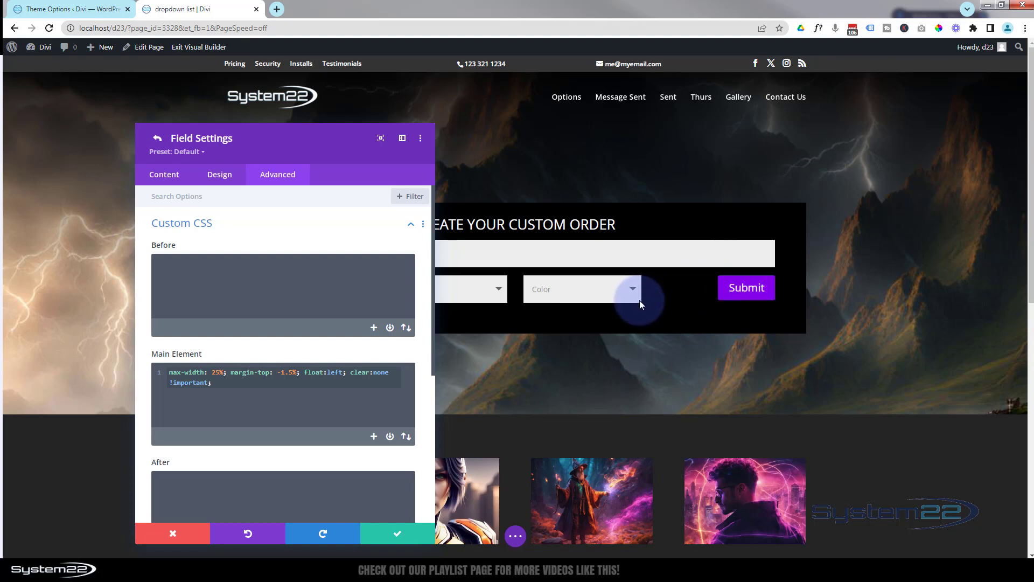
left_click(397, 533)
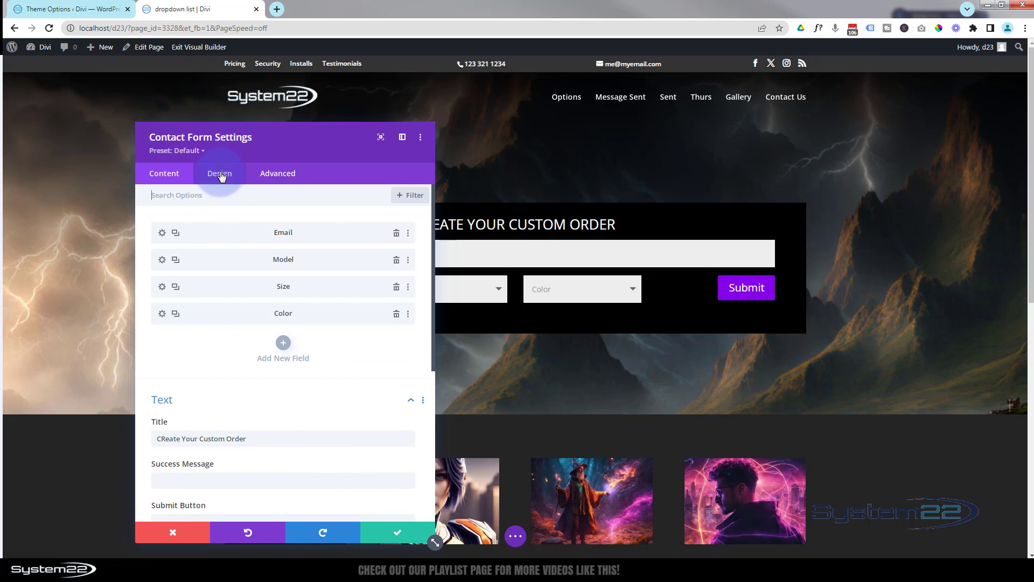
Enable custom styles for the form's button and give it a 2px purple border
left_click(220, 176)
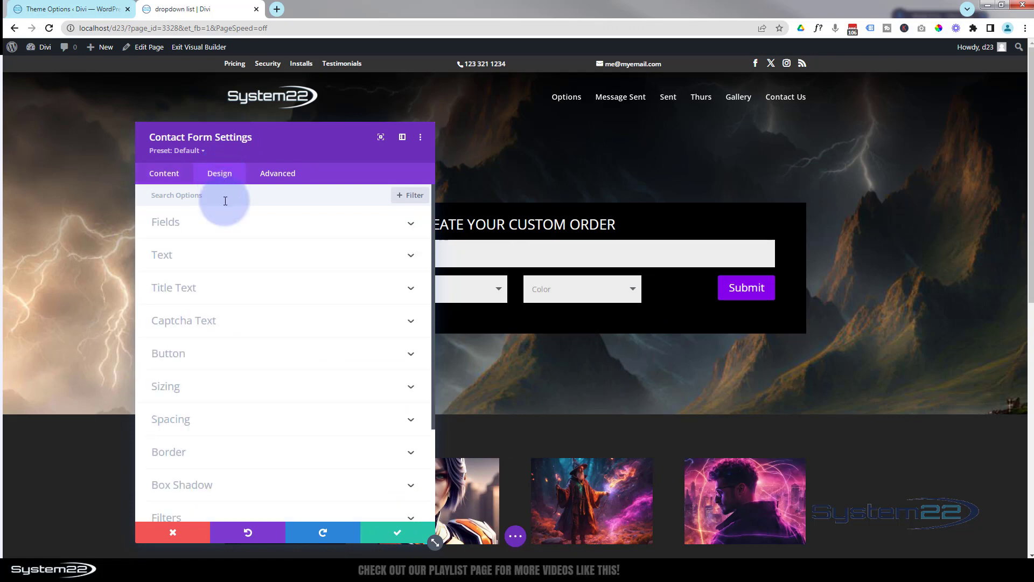
left_click(230, 353)
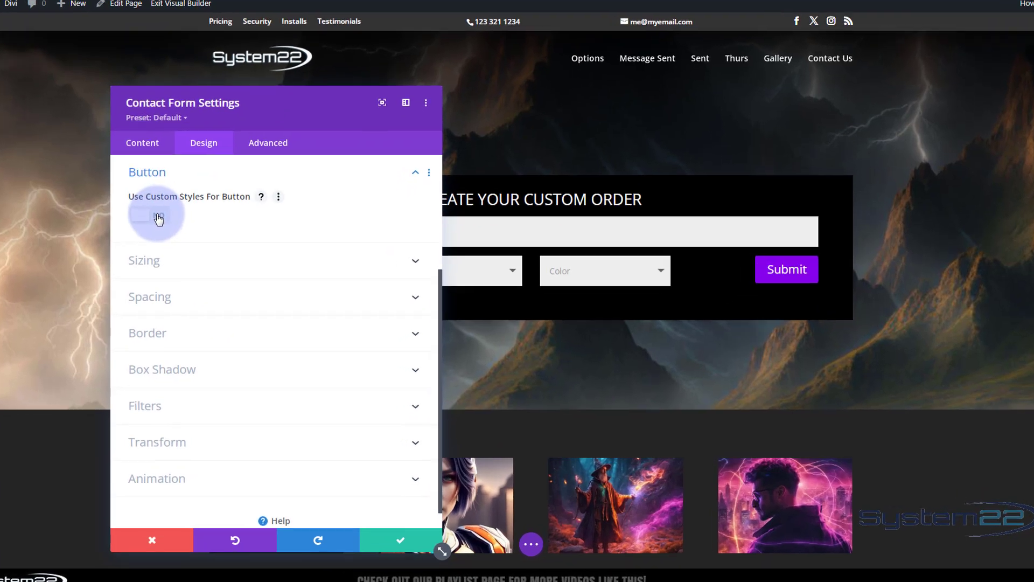
left_click(178, 241)
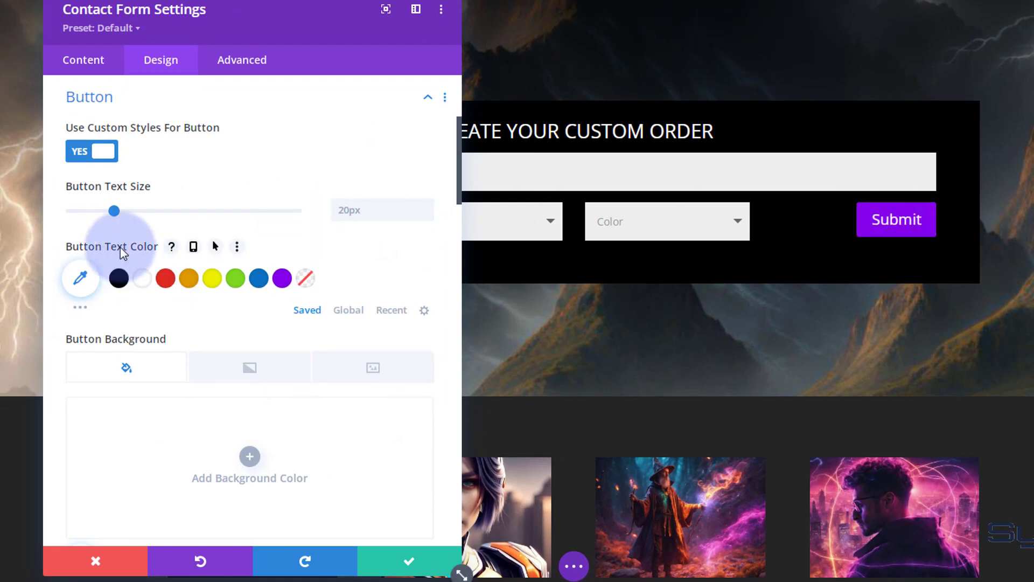
scroll(370, 253, "down", 3)
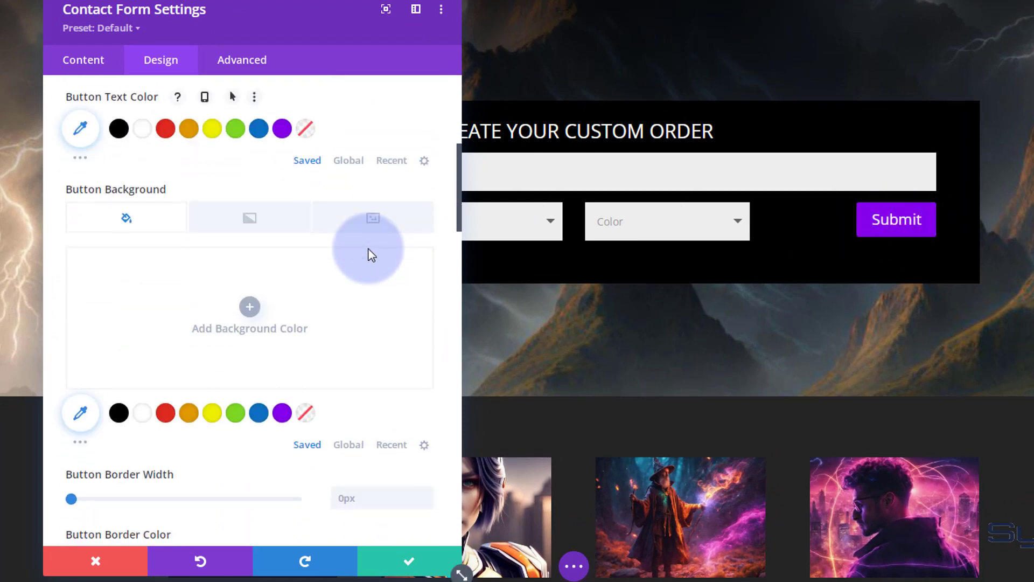
scroll(369, 253, "down", 1)
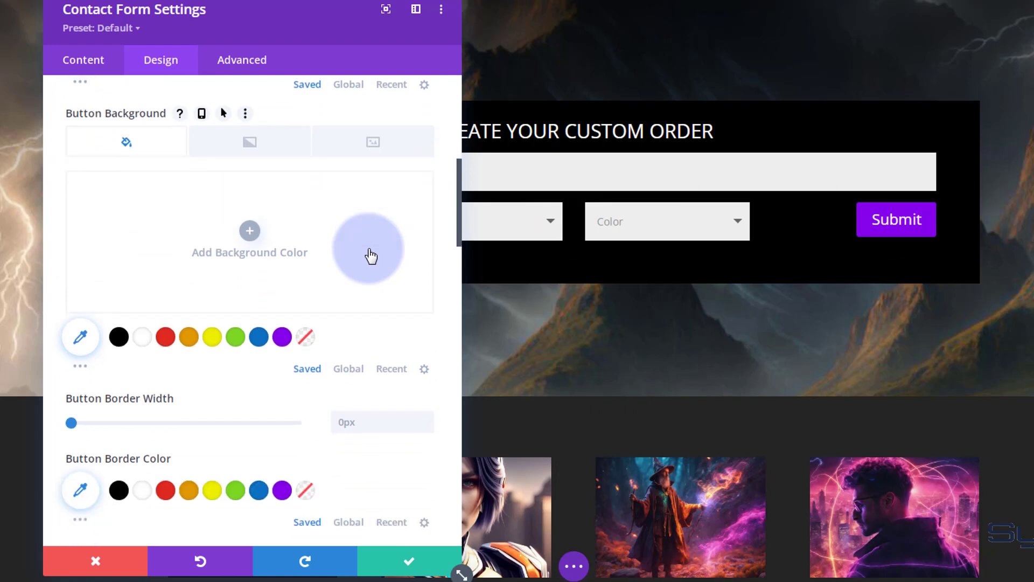
scroll(371, 256, "down", 1)
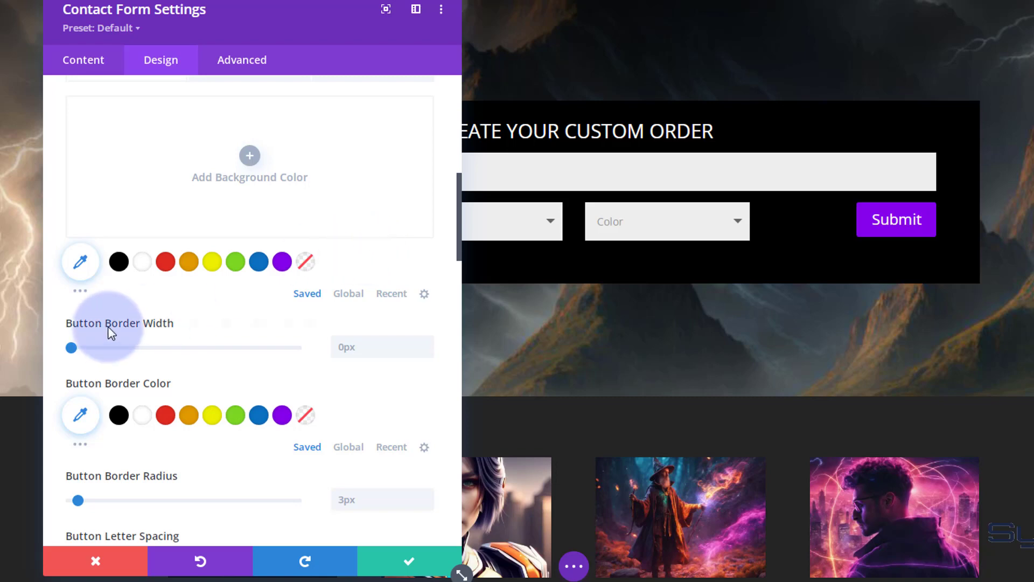
left_click(426, 341)
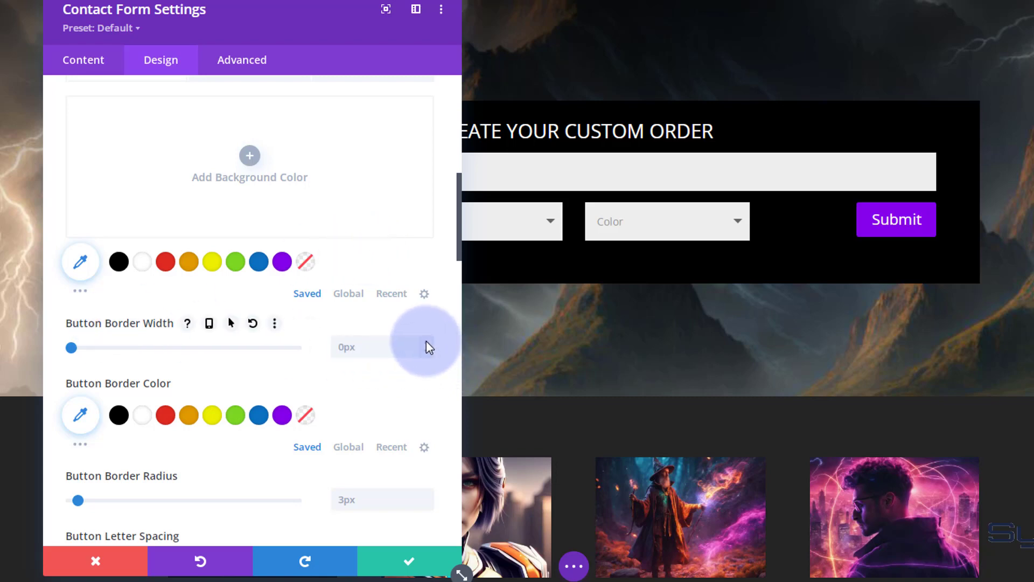
key("Up")
key("Up")
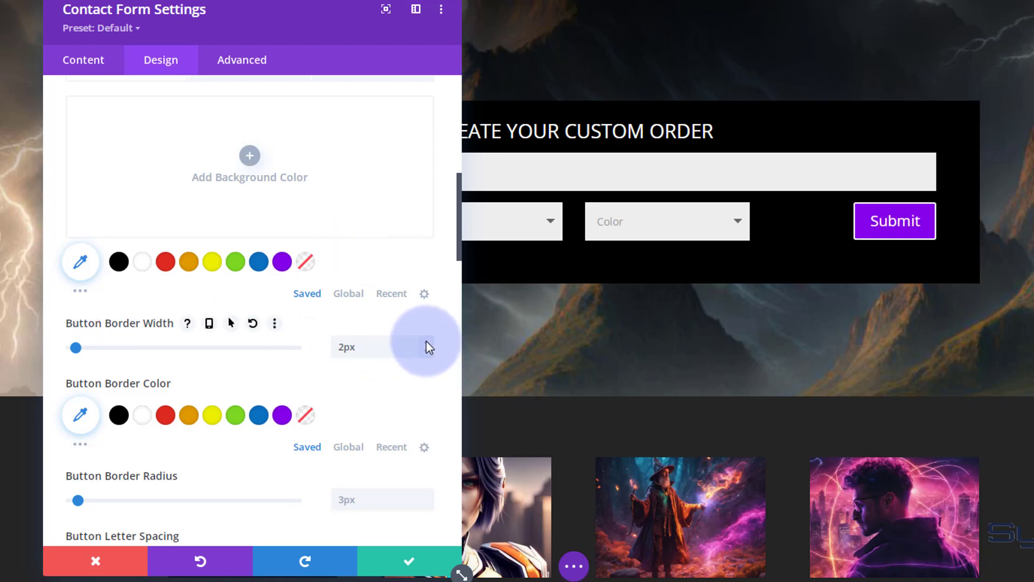
left_click(282, 413)
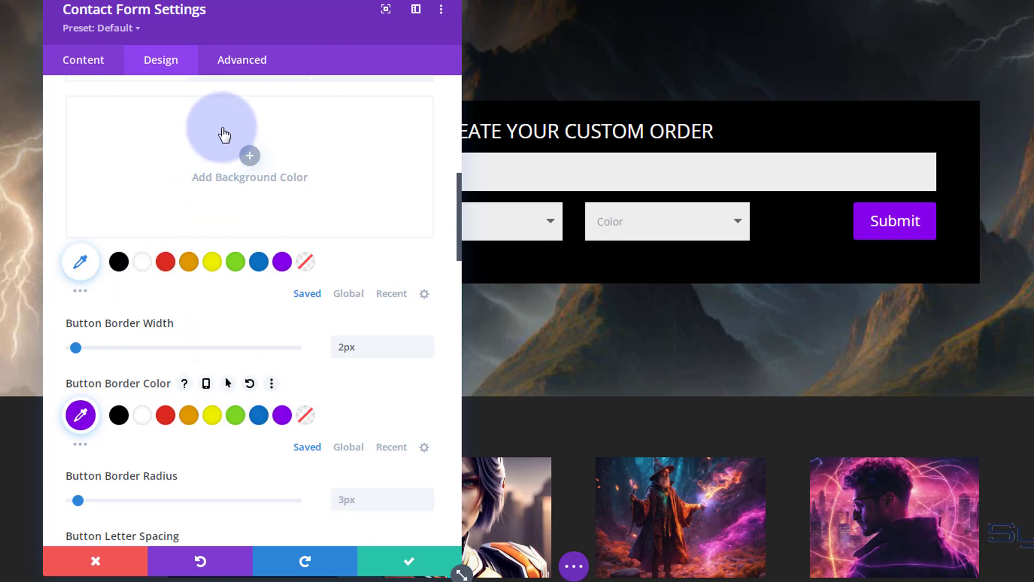
Set the submit button text to "Get Quote" and save the contact form settings
left_click(111, 69)
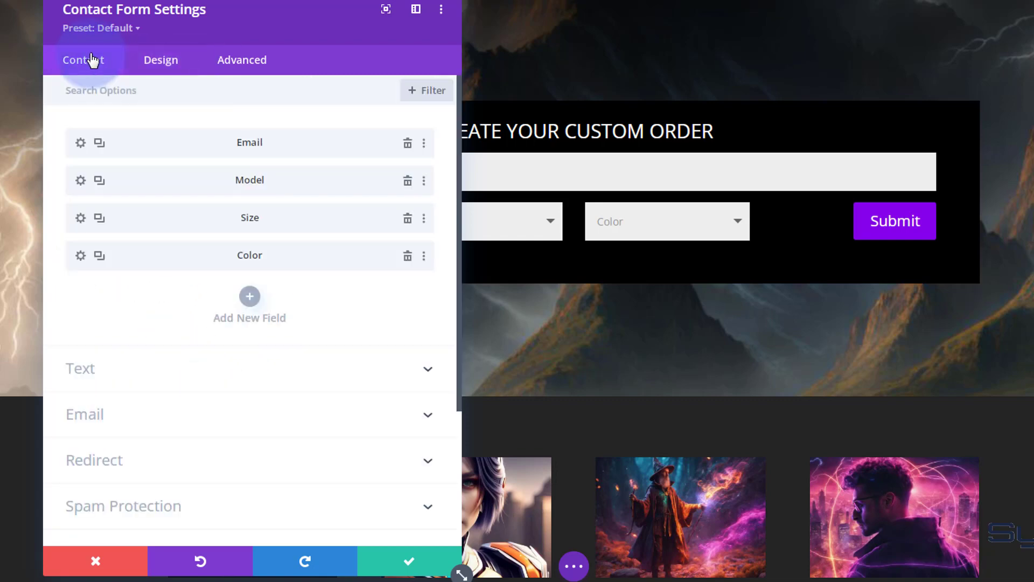
left_click(259, 378)
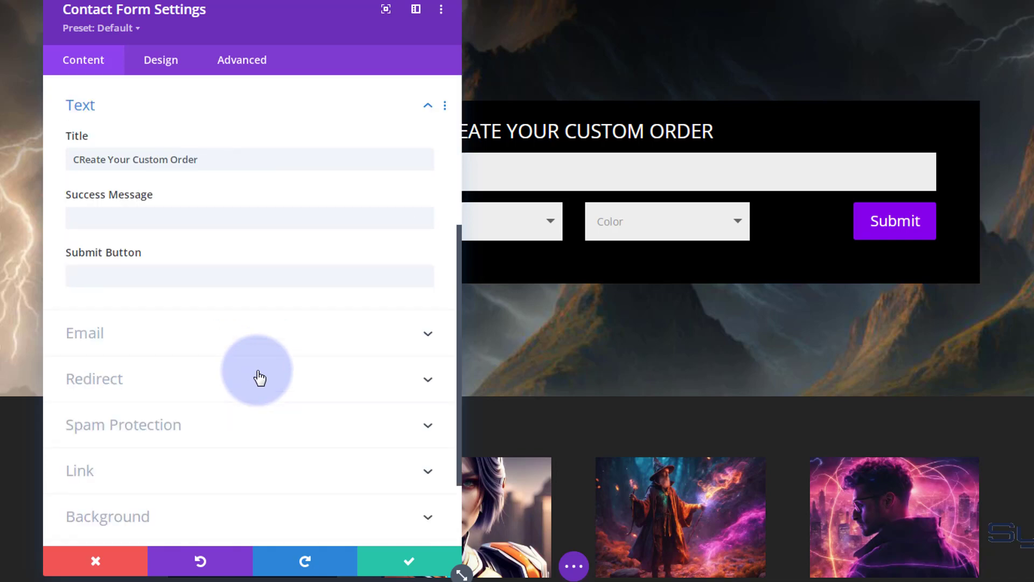
left_click(106, 278)
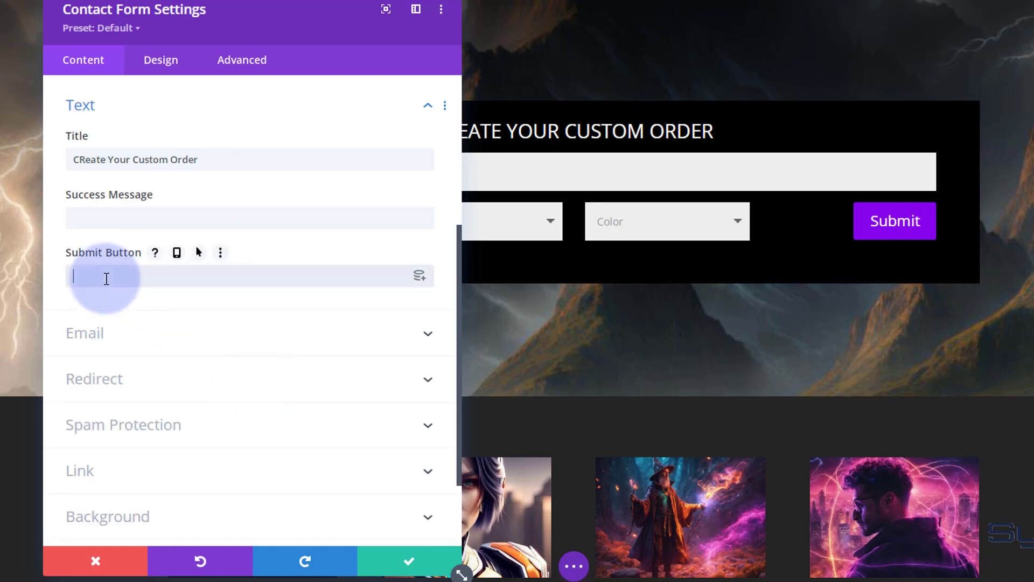
type("Get")
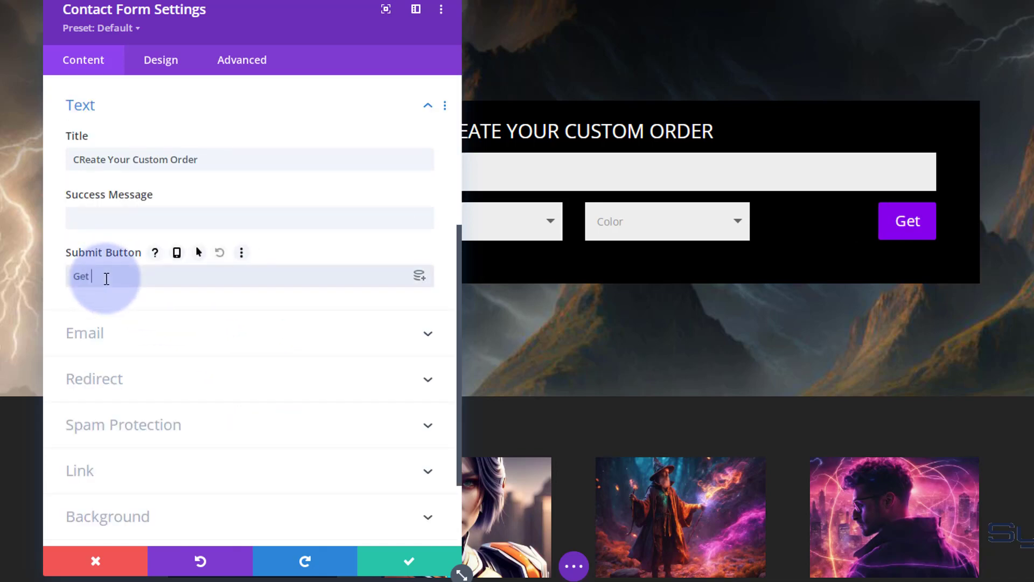
type(" Quote")
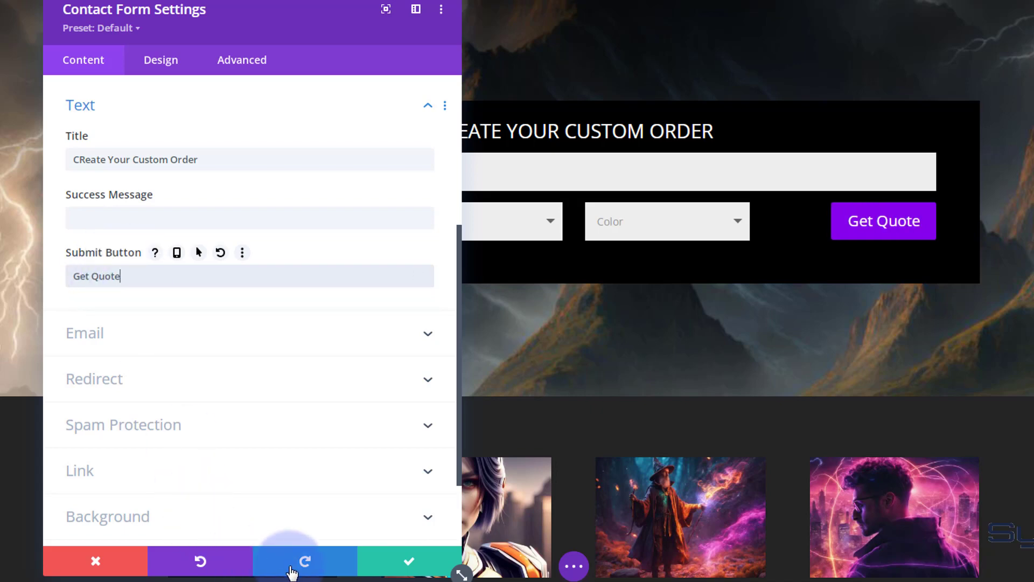
left_click(380, 561)
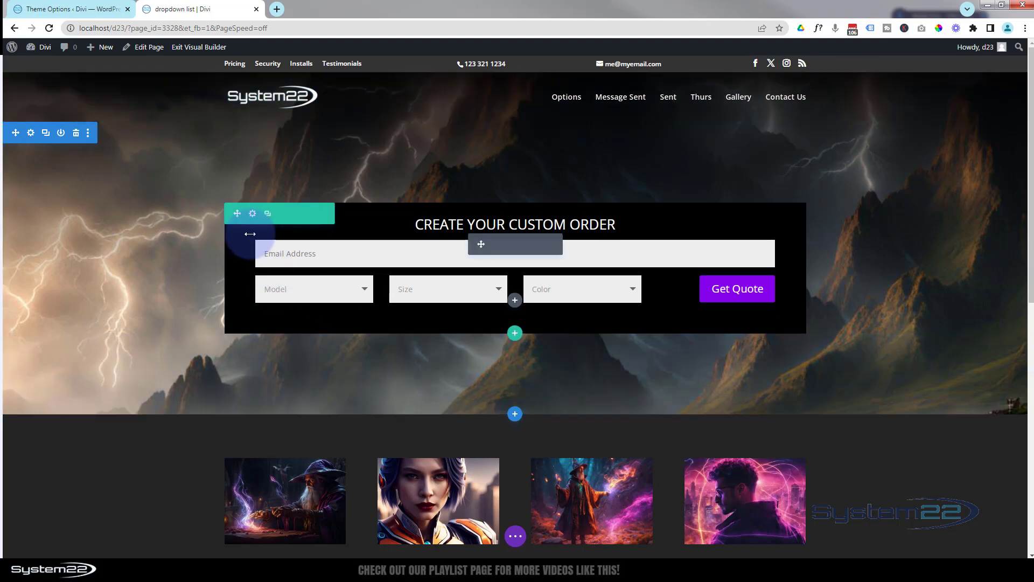
Set the form row's background image to the misty forest picture from the media library
left_click(253, 214)
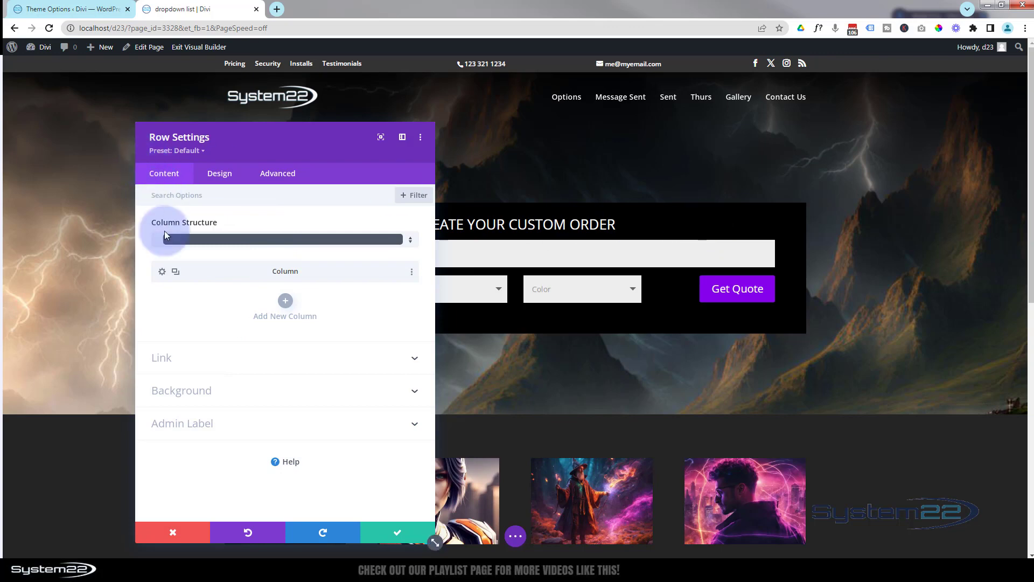
left_click(266, 396)
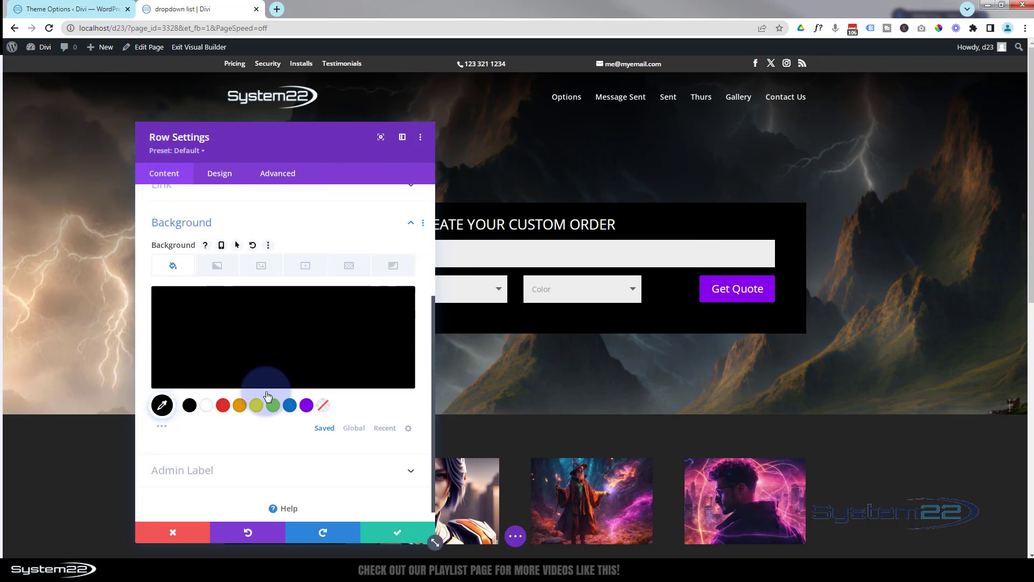
left_click(266, 271)
left_click(280, 327)
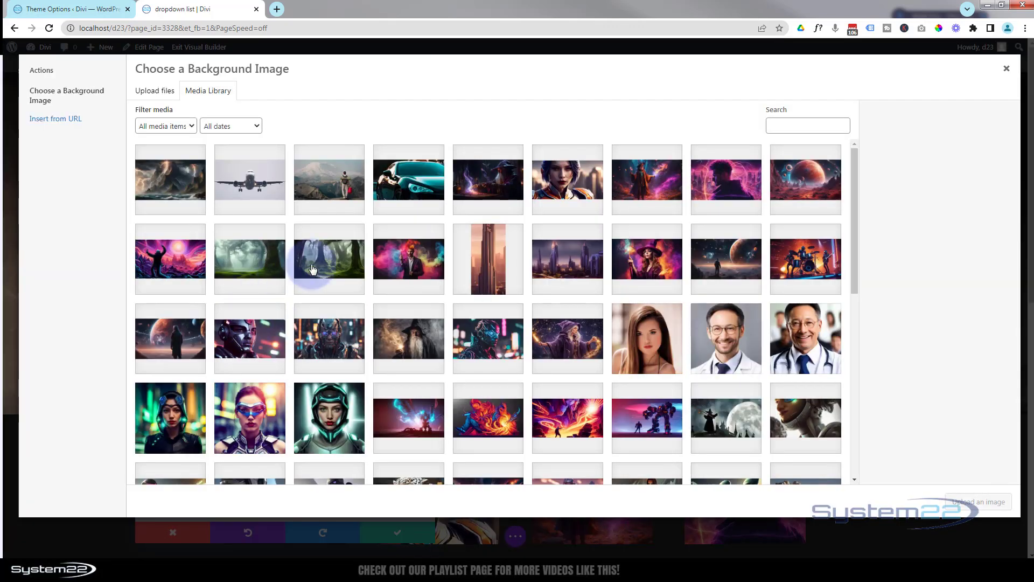
left_click(329, 259)
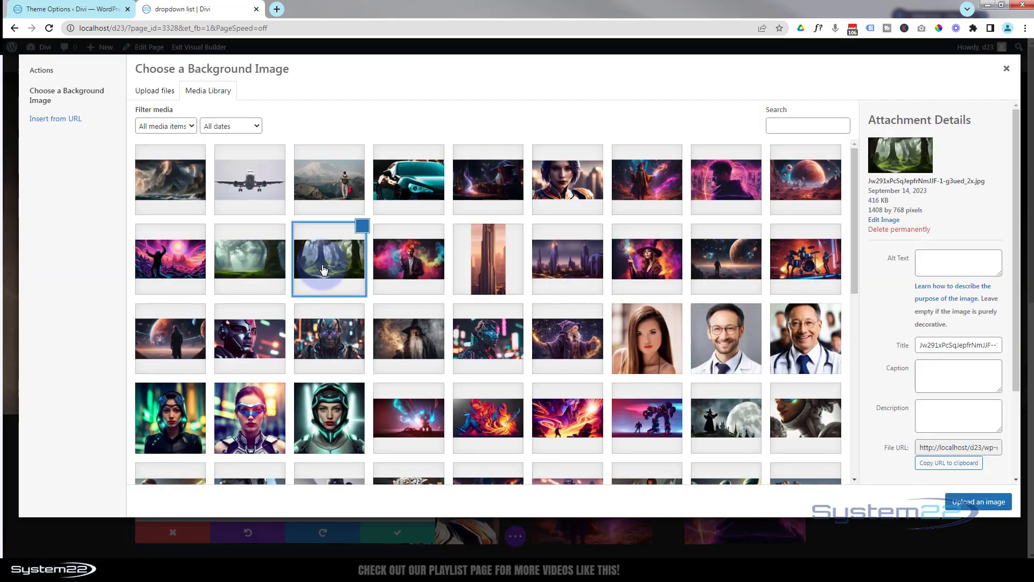
left_click(986, 501)
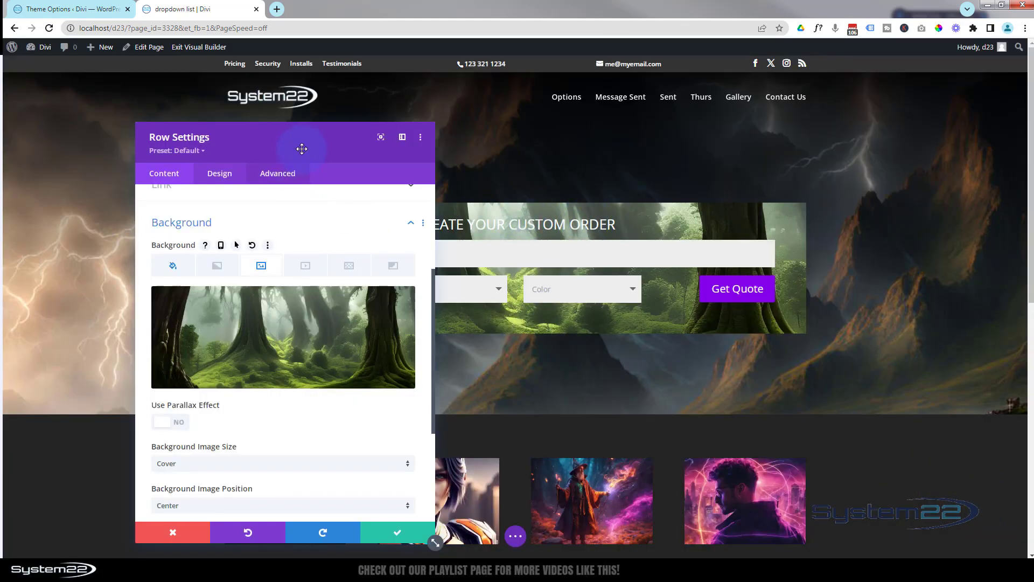
Inspect the row's background color and image options
left_click_drag(300, 148, 734, 101)
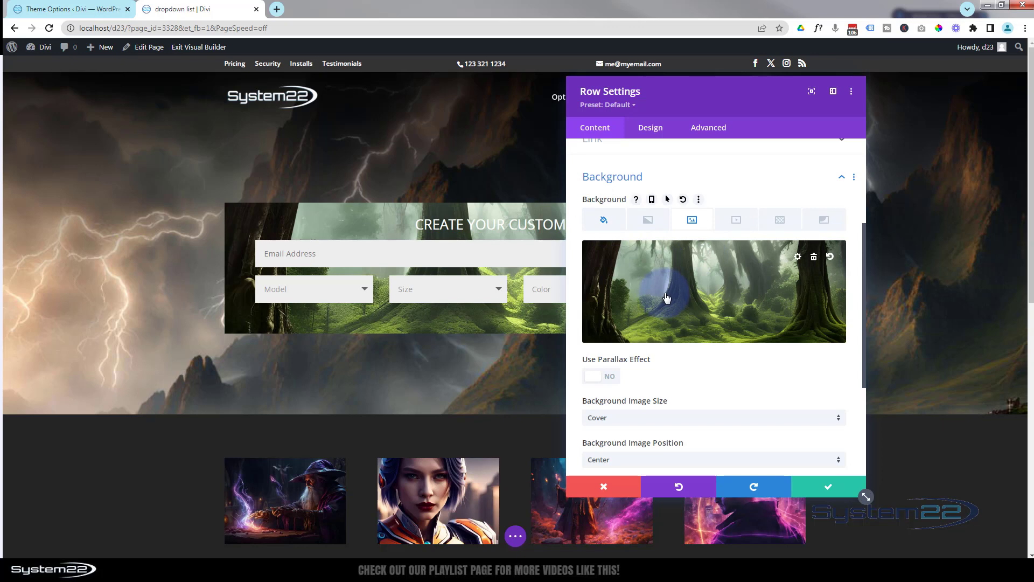
left_click(596, 223)
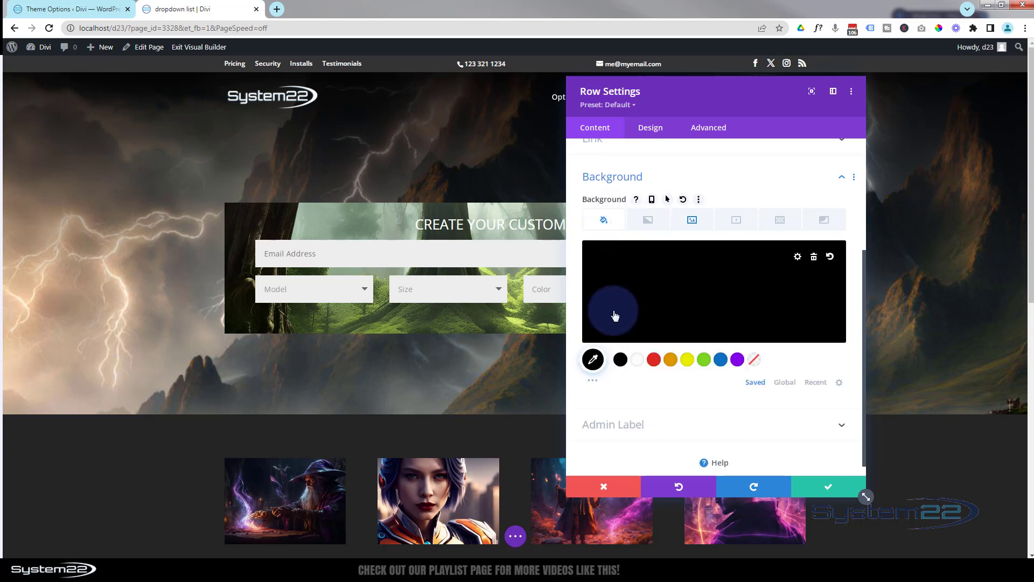
left_click(693, 222)
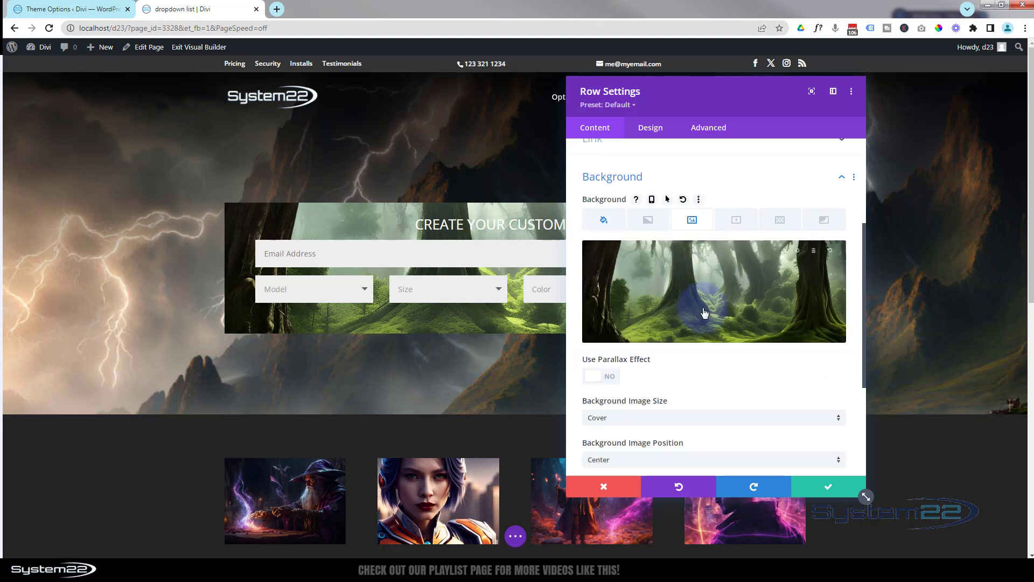
scroll(704, 312, "down", 3)
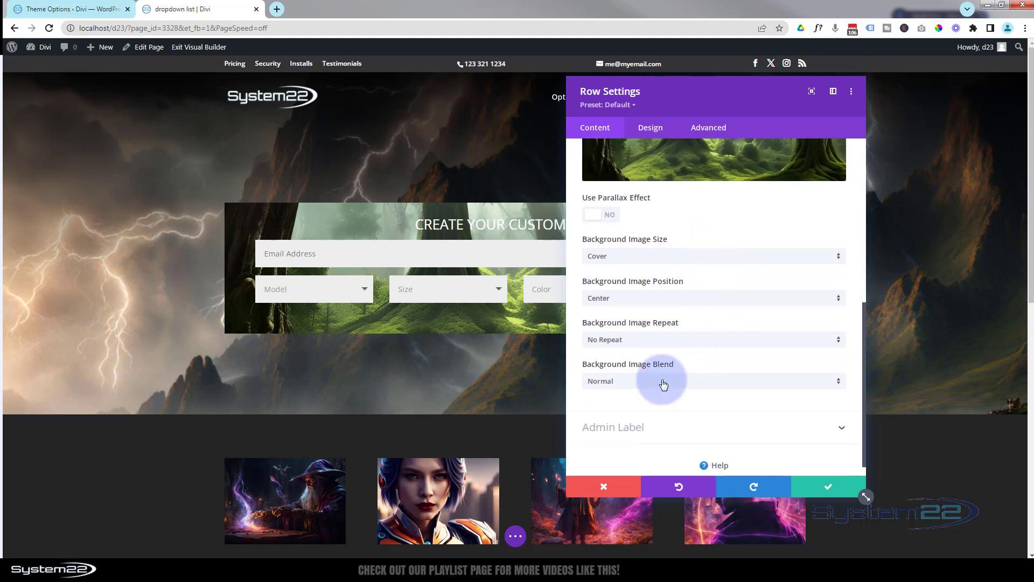
Set the row's background image blend to Multiply and its background color to semi-transparent black, rgba(0,0,0,0.54)
left_click(663, 384)
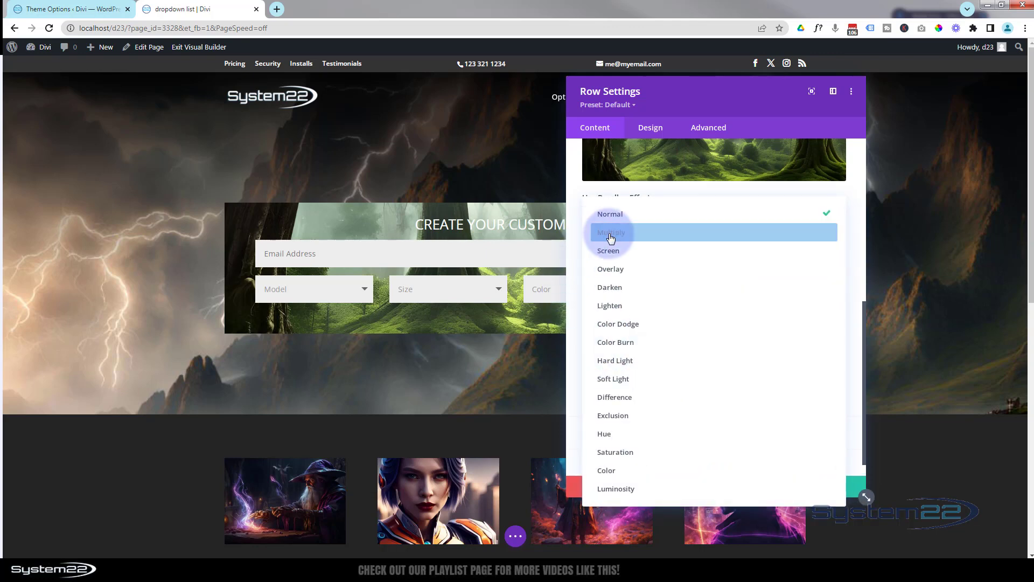
left_click(612, 233)
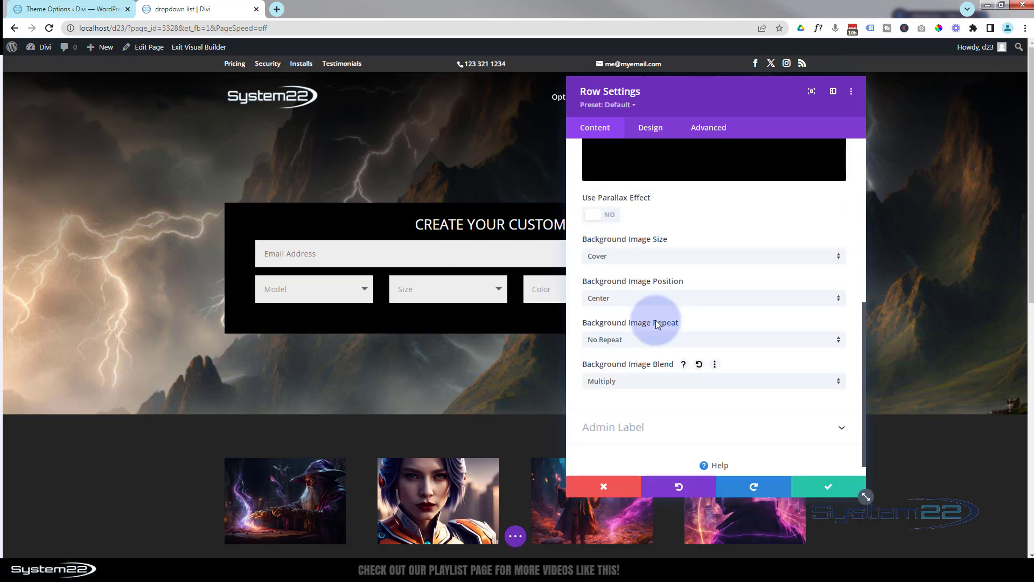
scroll(656, 324, "up", 5)
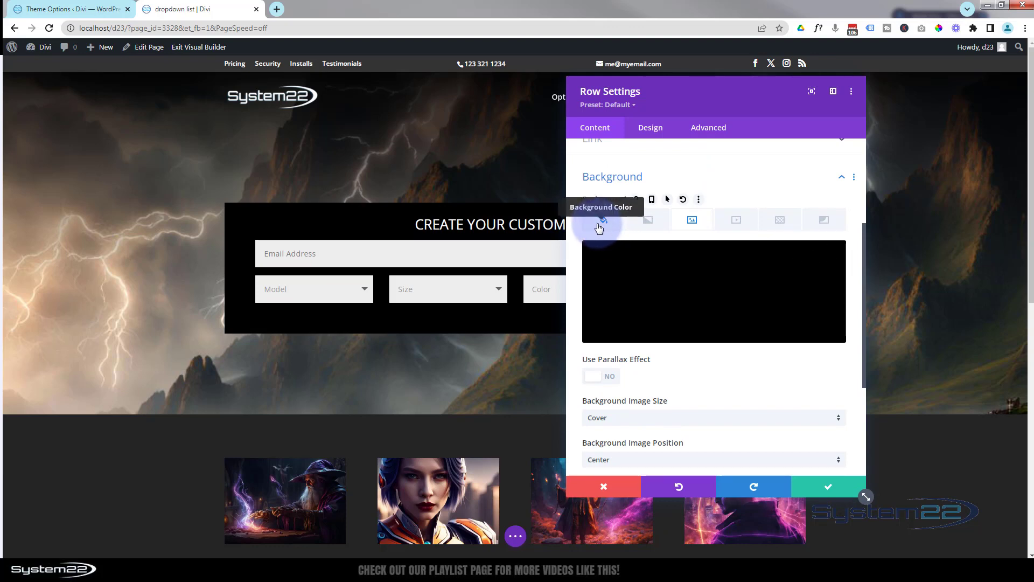
left_click(602, 225)
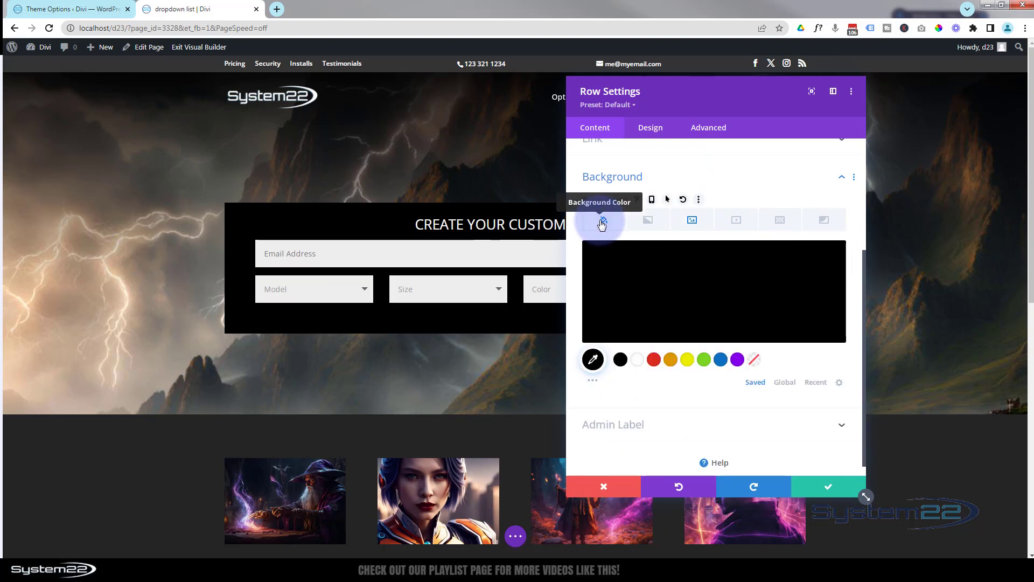
left_click(719, 292)
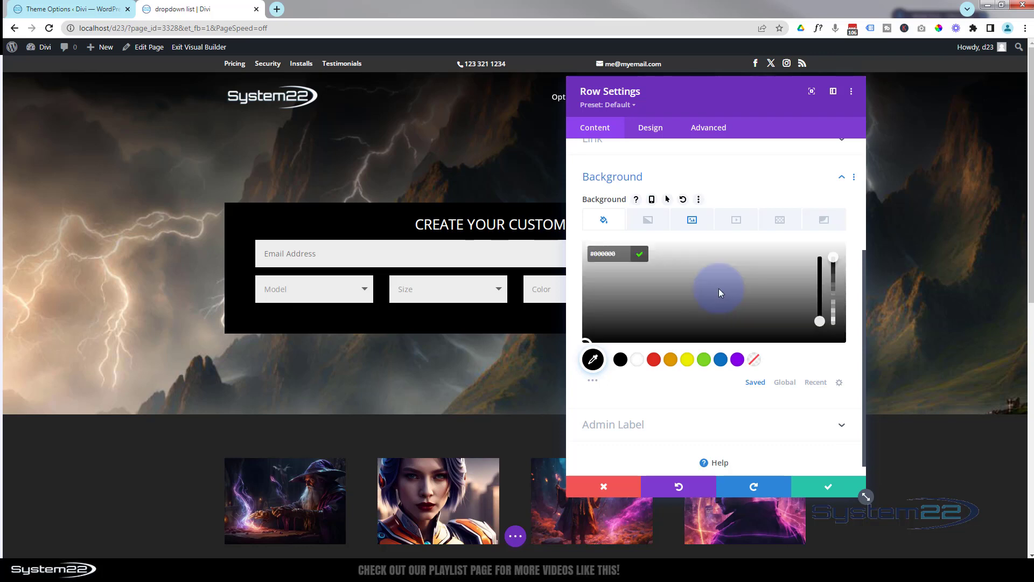
left_click_drag(834, 260, 839, 298)
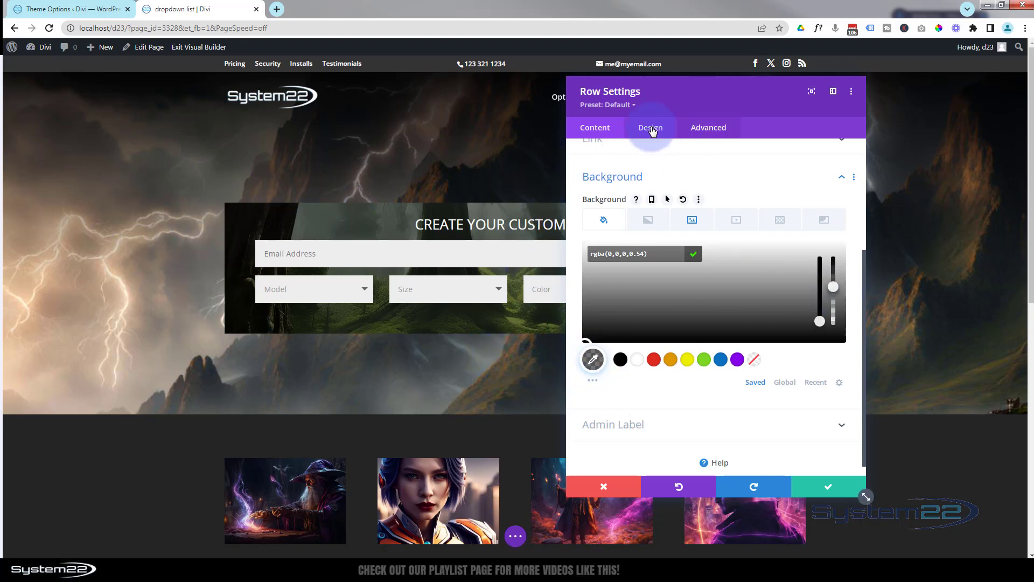
Give the row a 1px solid white border in its design settings
left_click(651, 129)
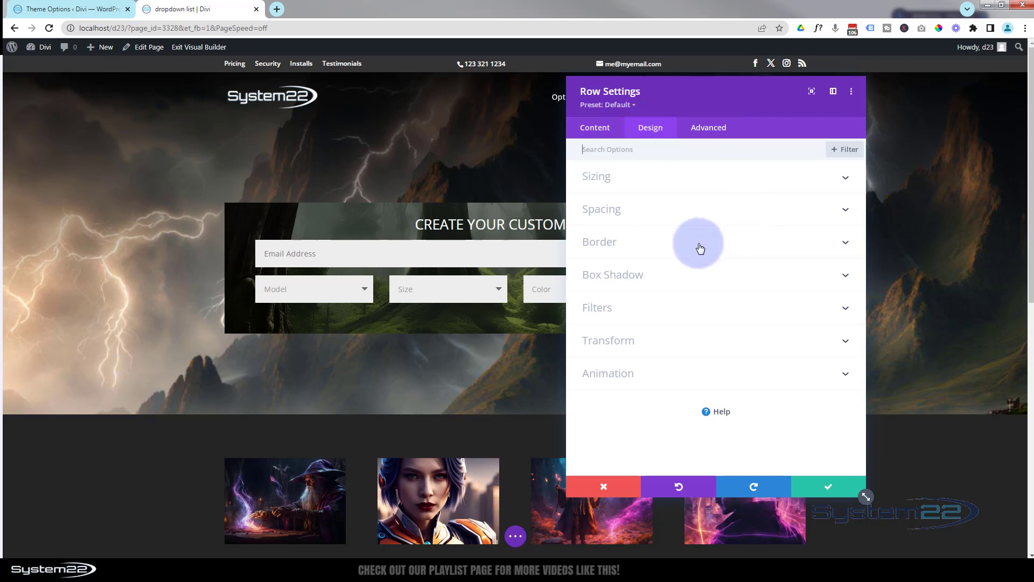
left_click(698, 244)
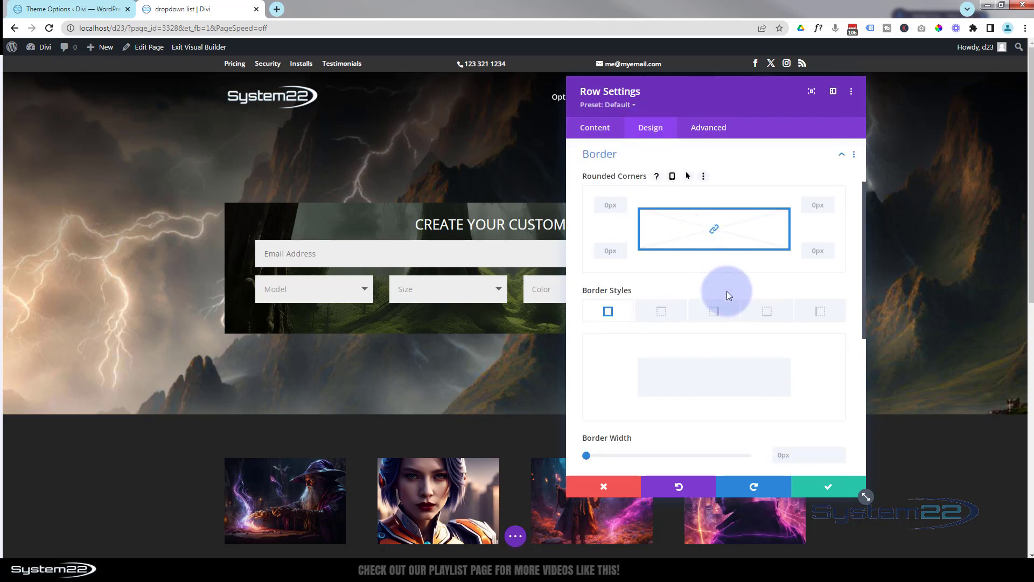
scroll(726, 291, "down", 1)
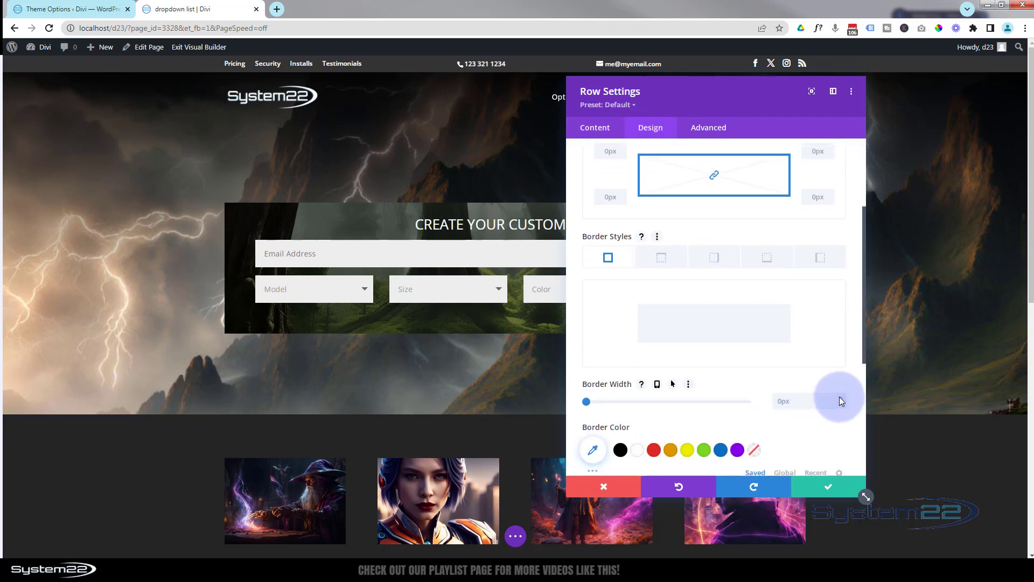
left_click(841, 400)
left_click(638, 452)
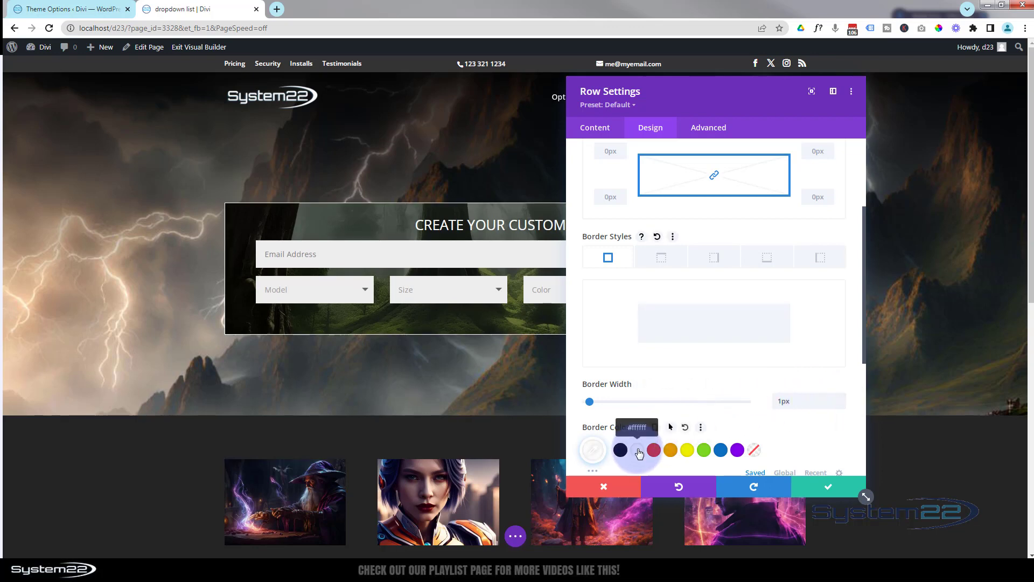
Apply a box shadow preset with a white shadow color to the row and save the row settings
left_click_drag(704, 108, 1026, 108)
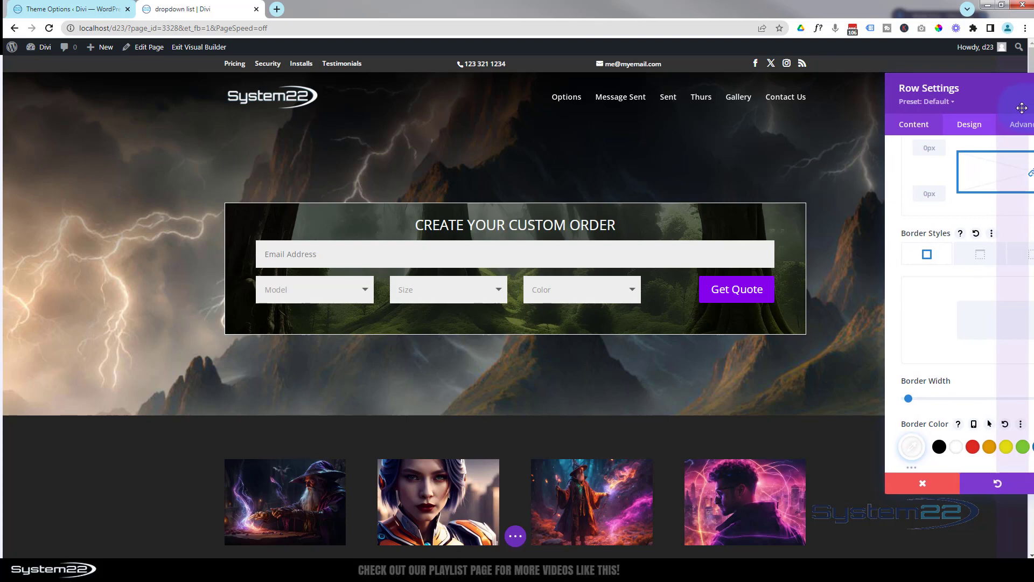
left_click_drag(1026, 108, 676, 93)
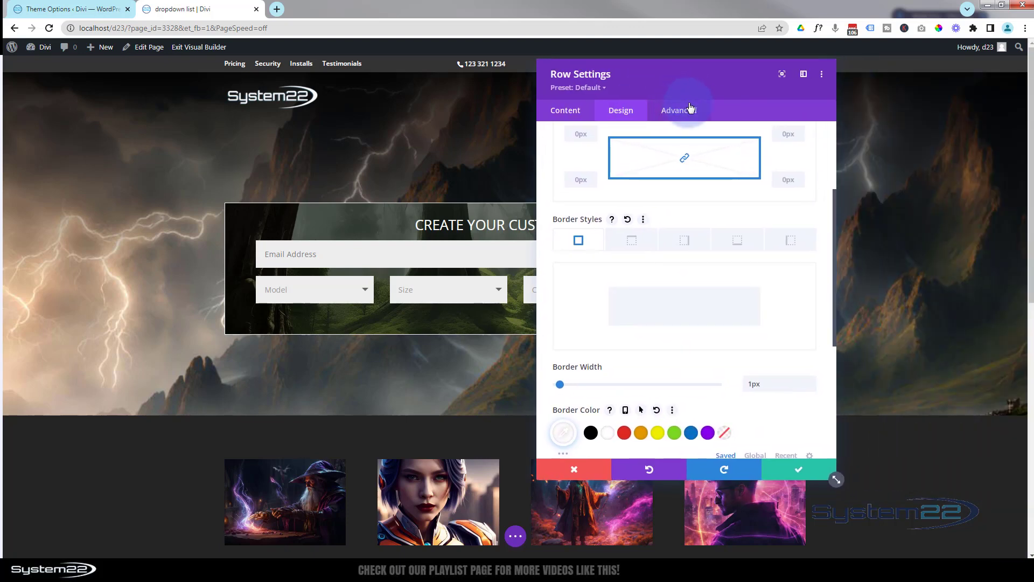
scroll(627, 313, "down", 5)
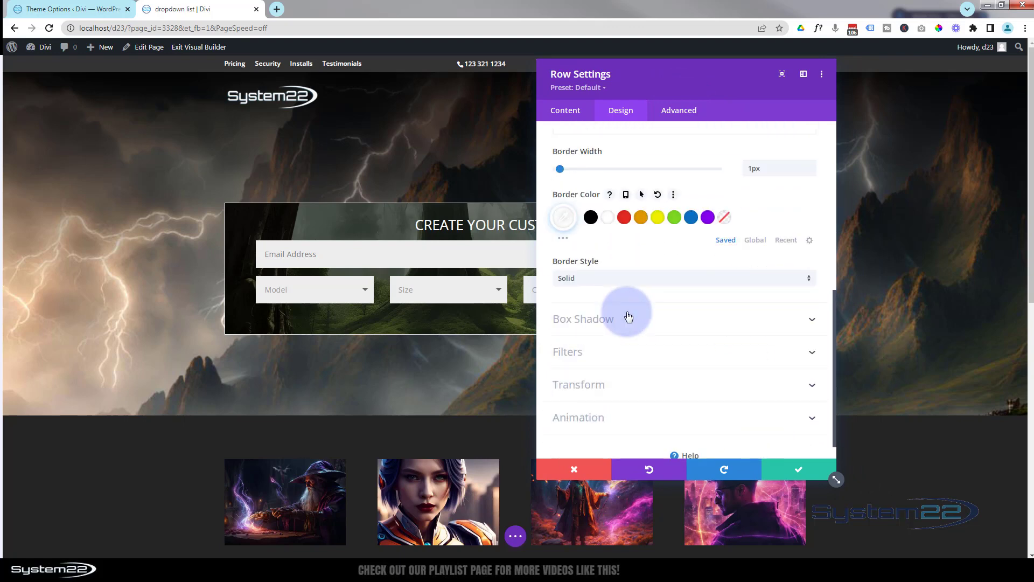
left_click(658, 296)
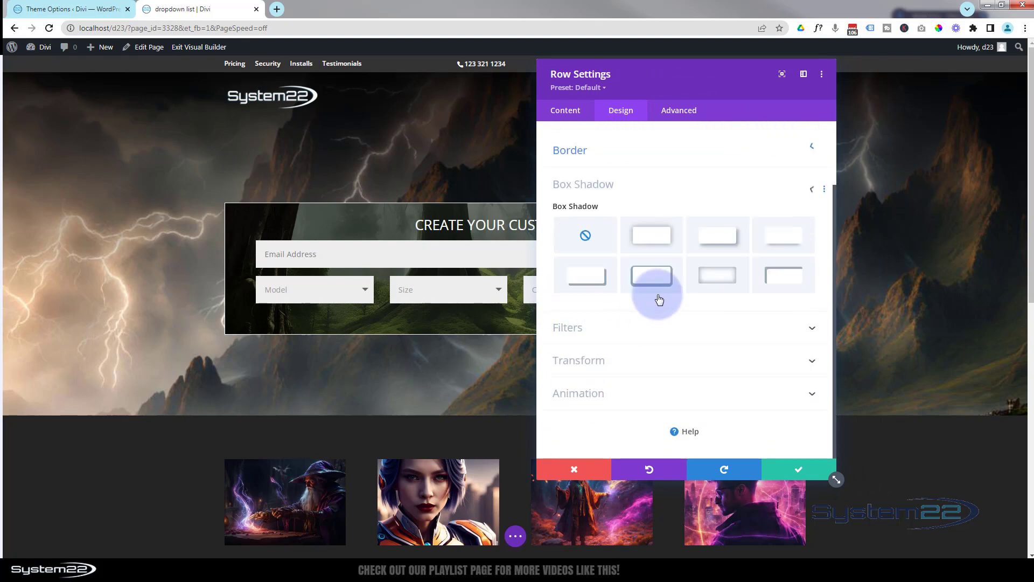
left_click(646, 234)
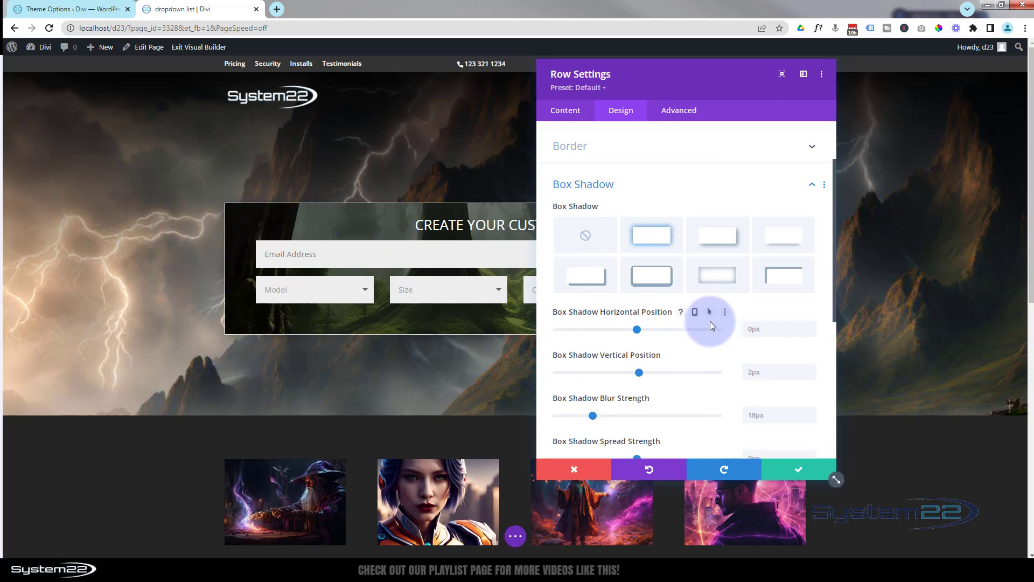
scroll(689, 334, "down", 3)
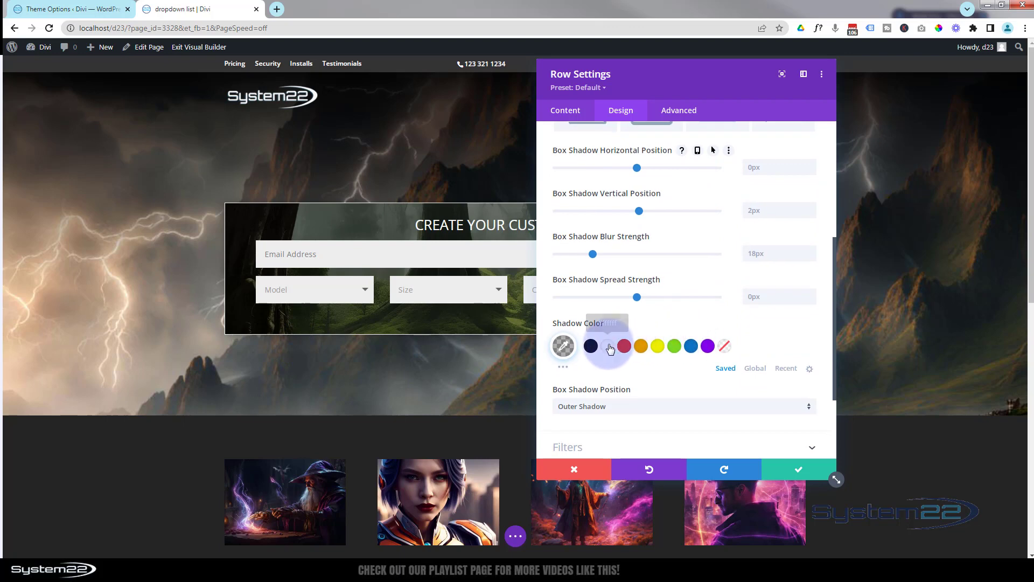
left_click(610, 349)
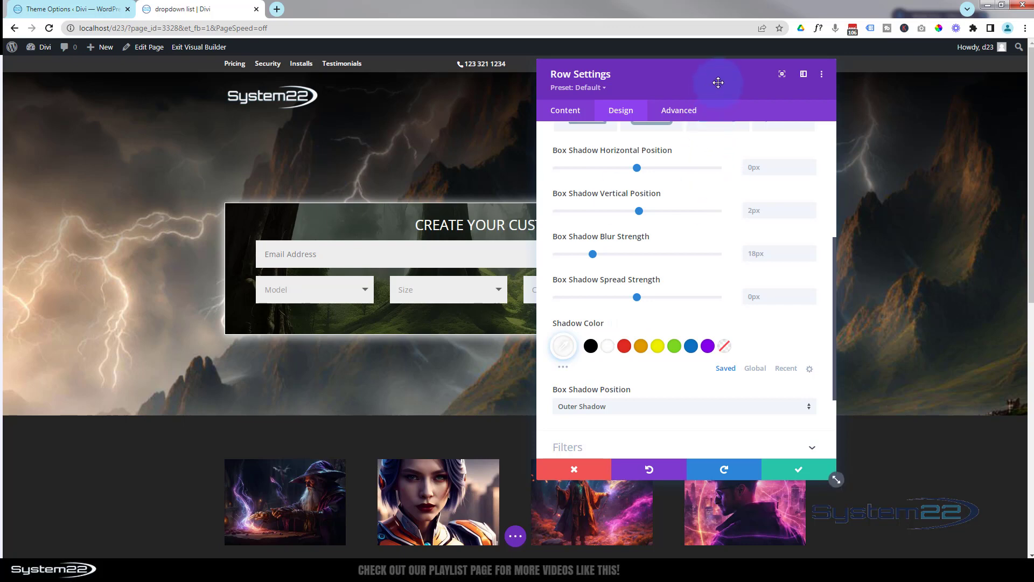
left_click_drag(715, 81, 708, 115)
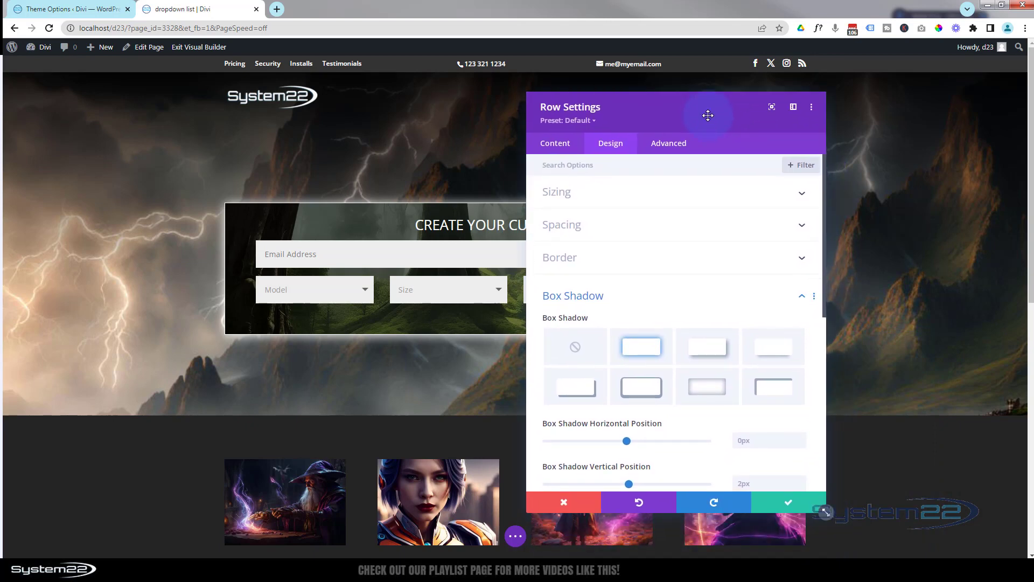
left_click(777, 504)
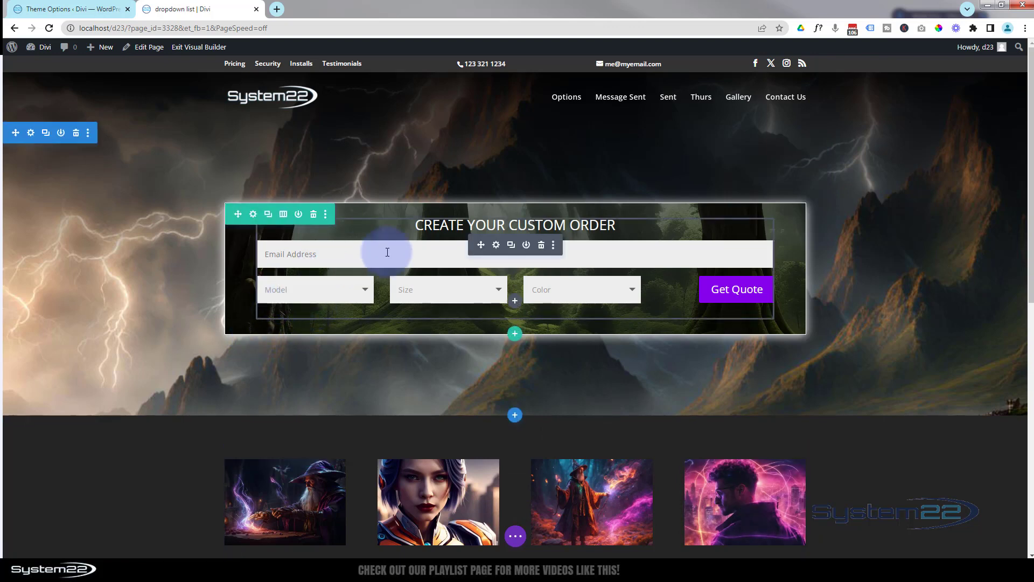
Preview the form layout in tablet and phone views, returning to desktop view
left_click(516, 537)
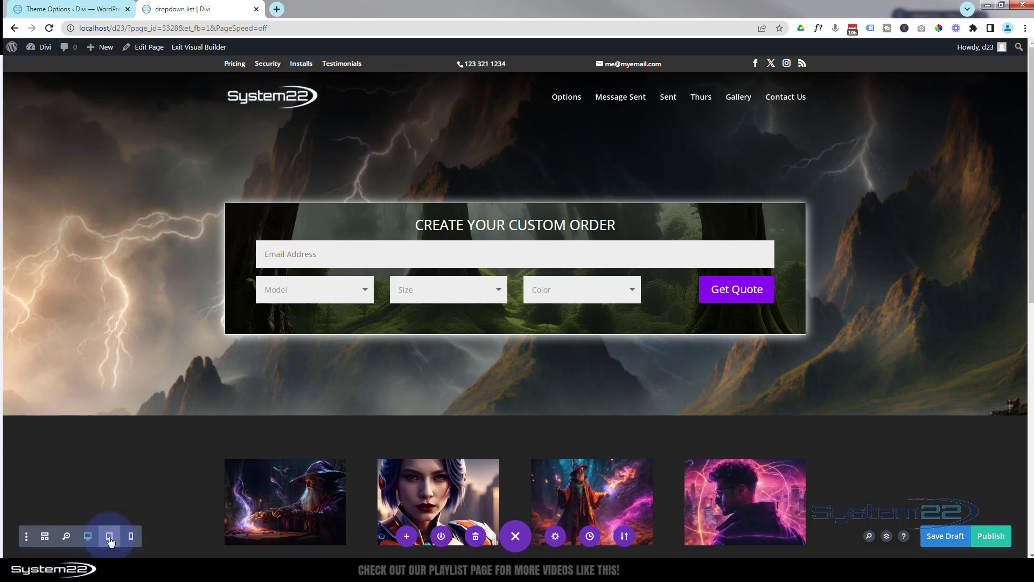
left_click(109, 536)
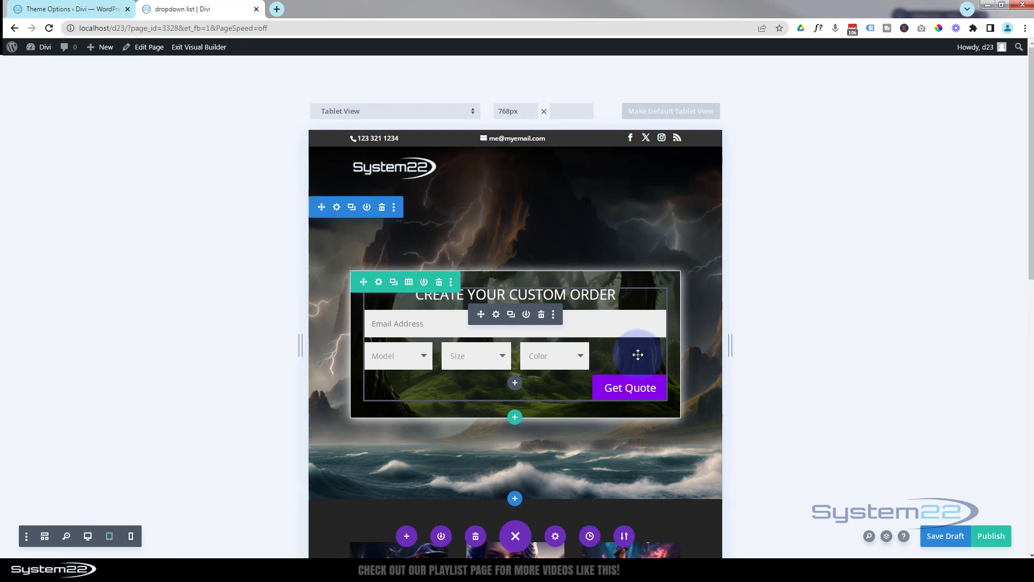
left_click(132, 537)
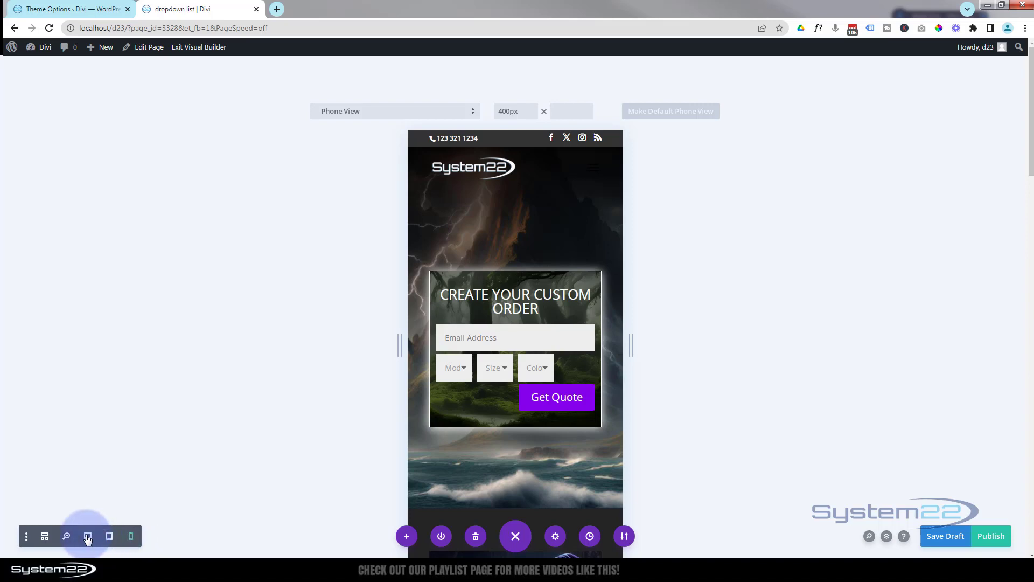
left_click(88, 537)
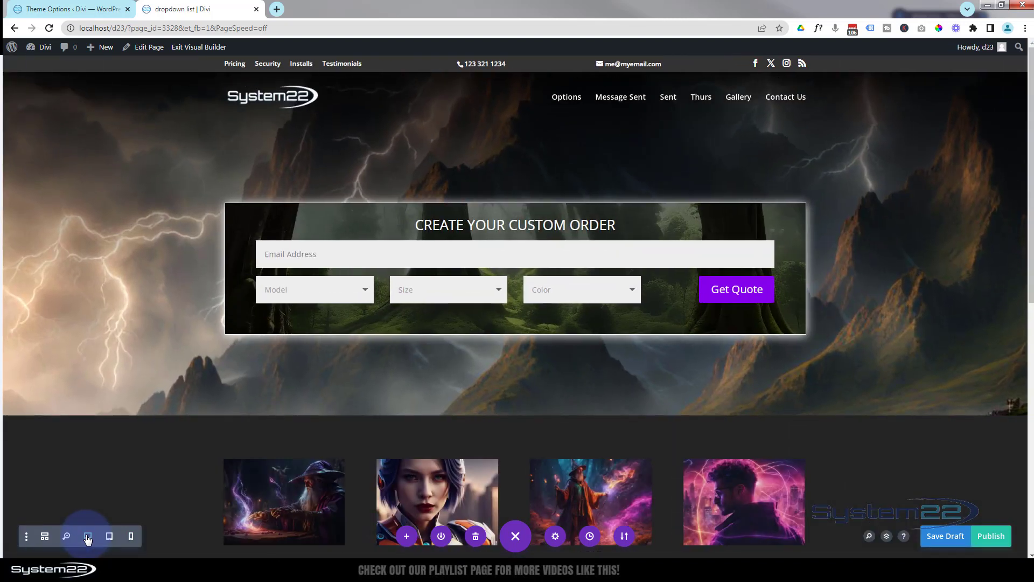
mouse_move(481, 257)
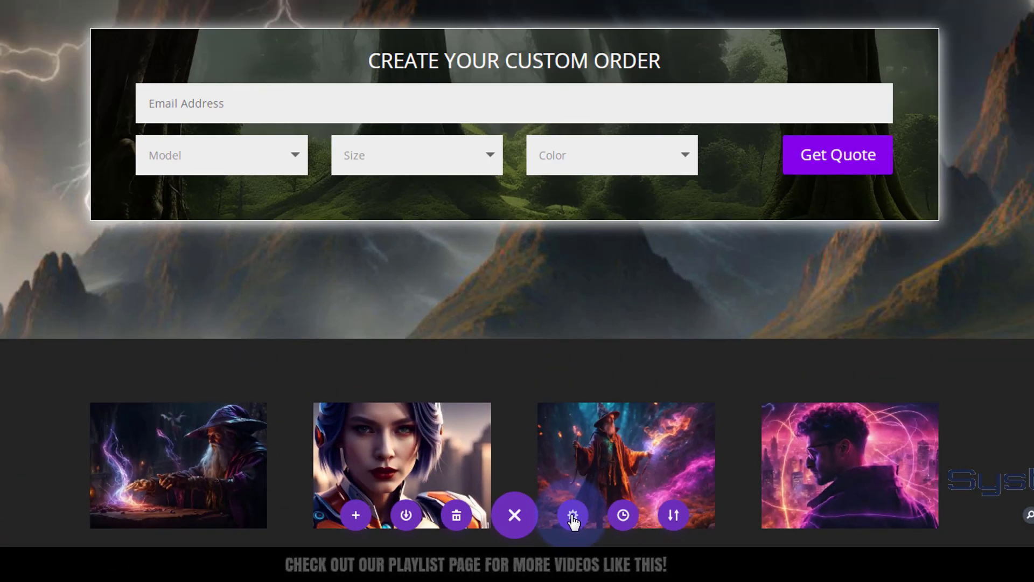
Paste custom page CSS making p.et_pb_contact_field 100% wide below 850px and save the page settings
left_click(644, 431)
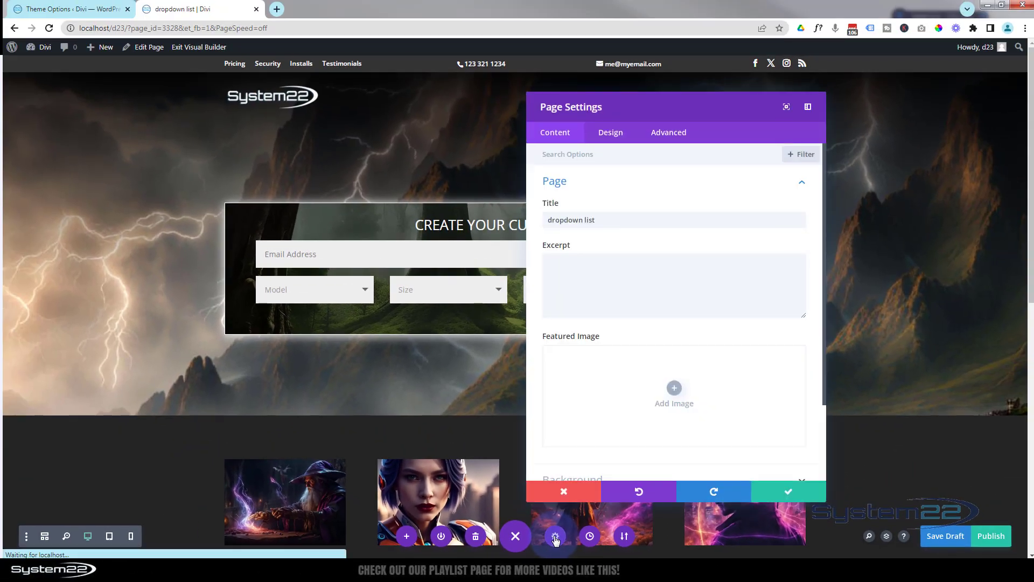
left_click(668, 134)
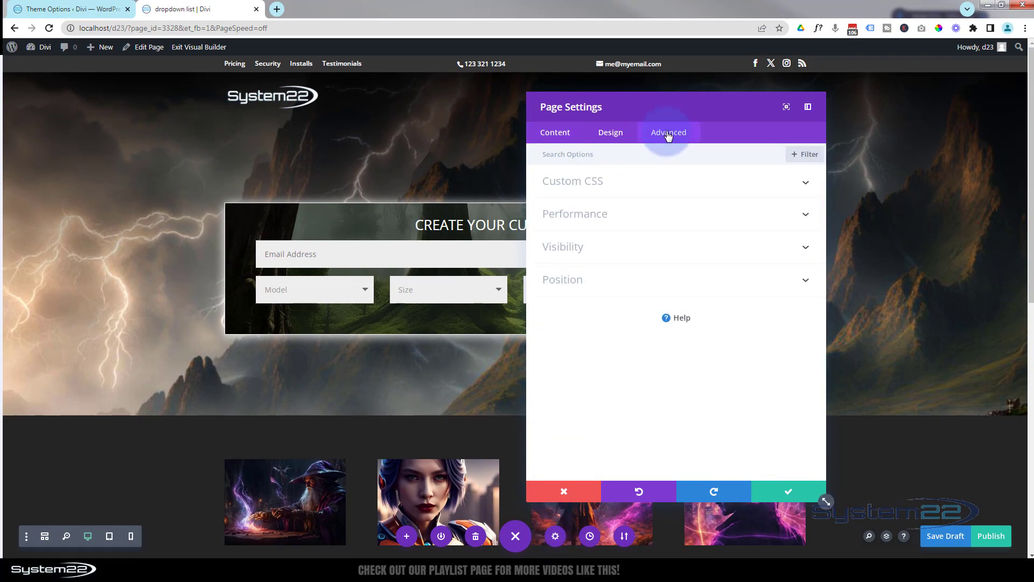
left_click(667, 183)
left_click(603, 220)
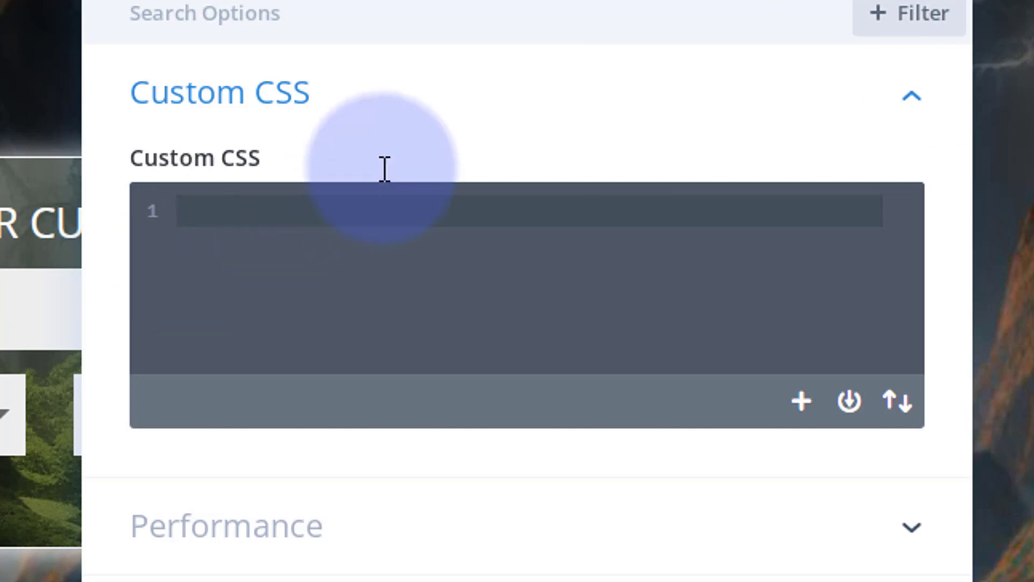
left_click(187, 211)
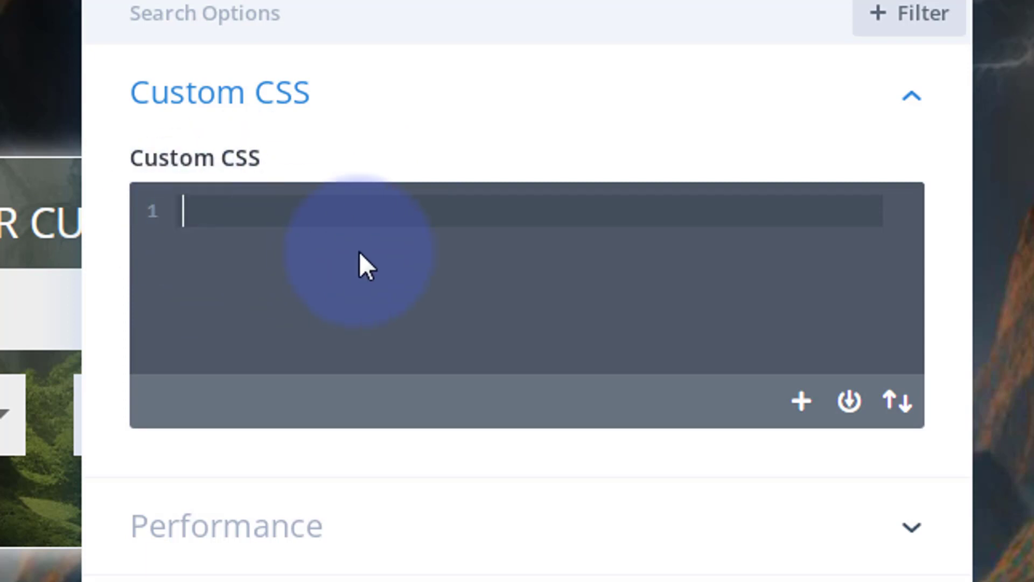
type("@media (max-width: 850px) {  p.et_pb_contact_field { max-width: 100% !important; } }")
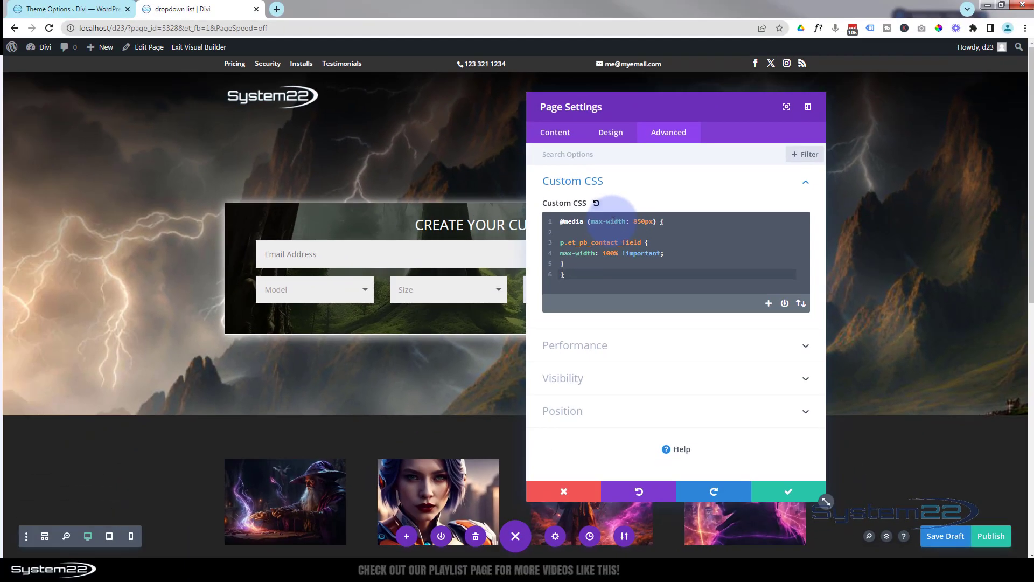
left_click(774, 492)
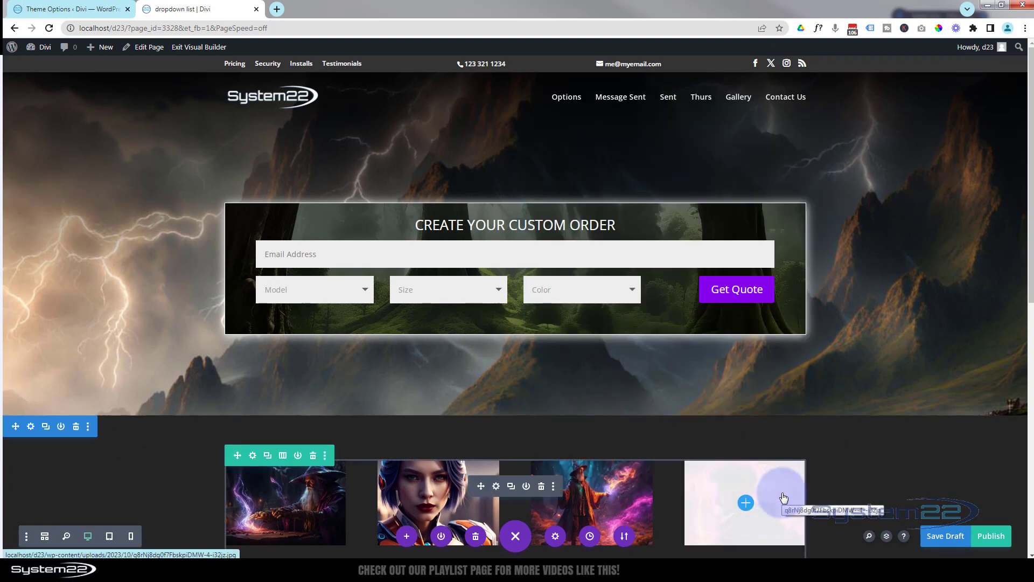
Check the form layout in phone view and in a 980px custom view, returning to desktop view
left_click(130, 536)
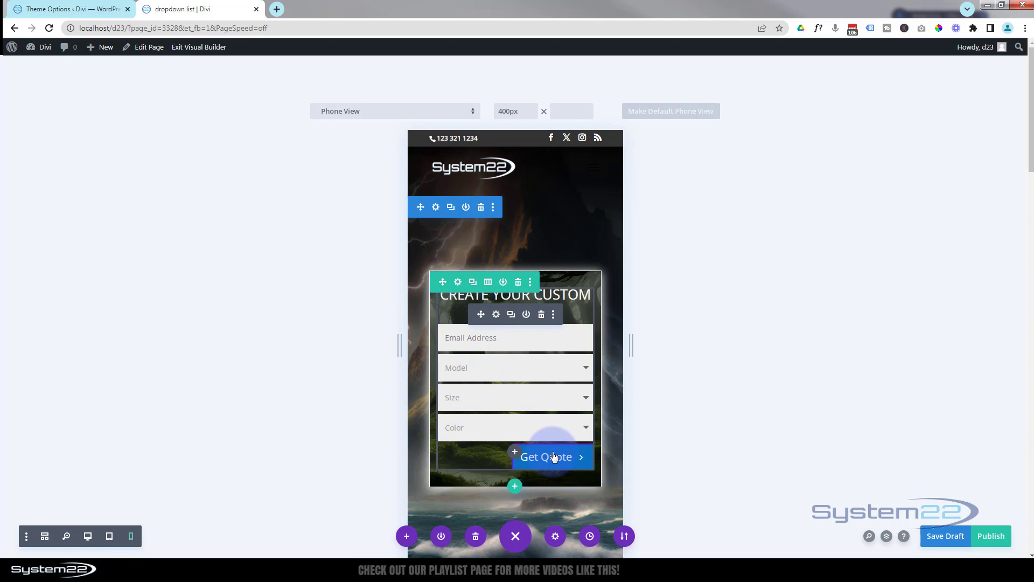
left_click_drag(632, 345, 789, 337)
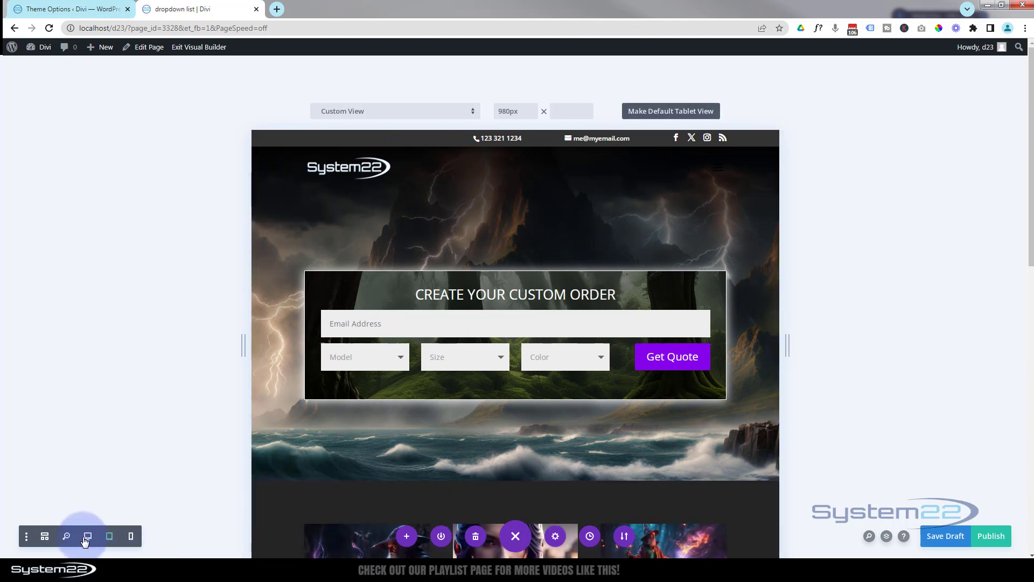
left_click(89, 538)
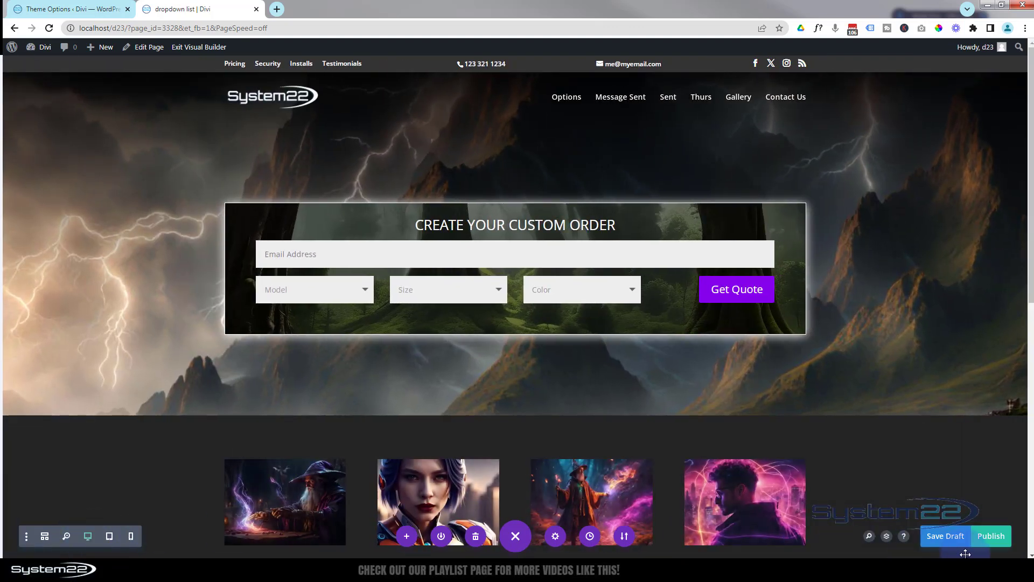
Save the page as a draft and exit the Visual Builder
left_click(947, 536)
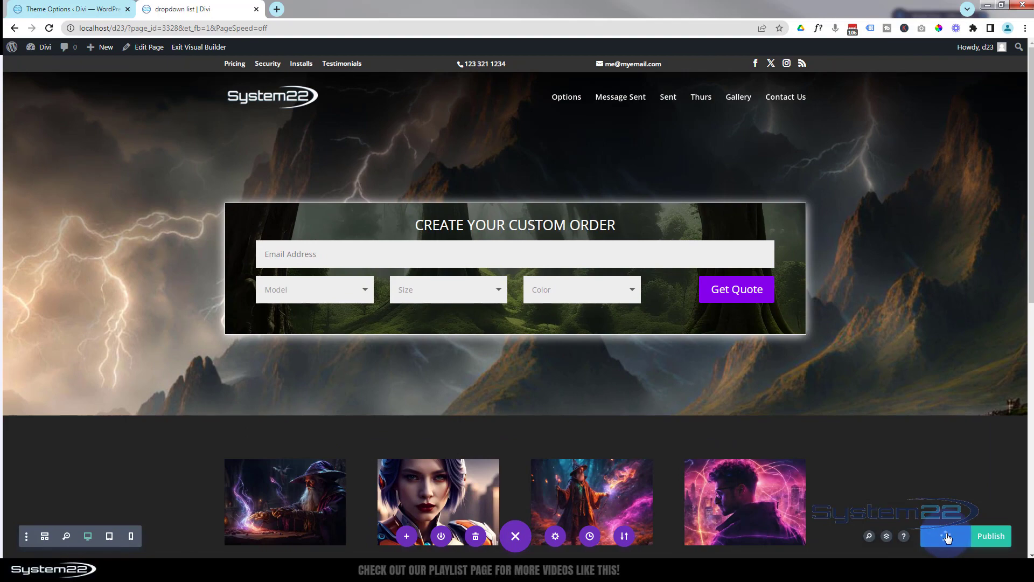
left_click(189, 48)
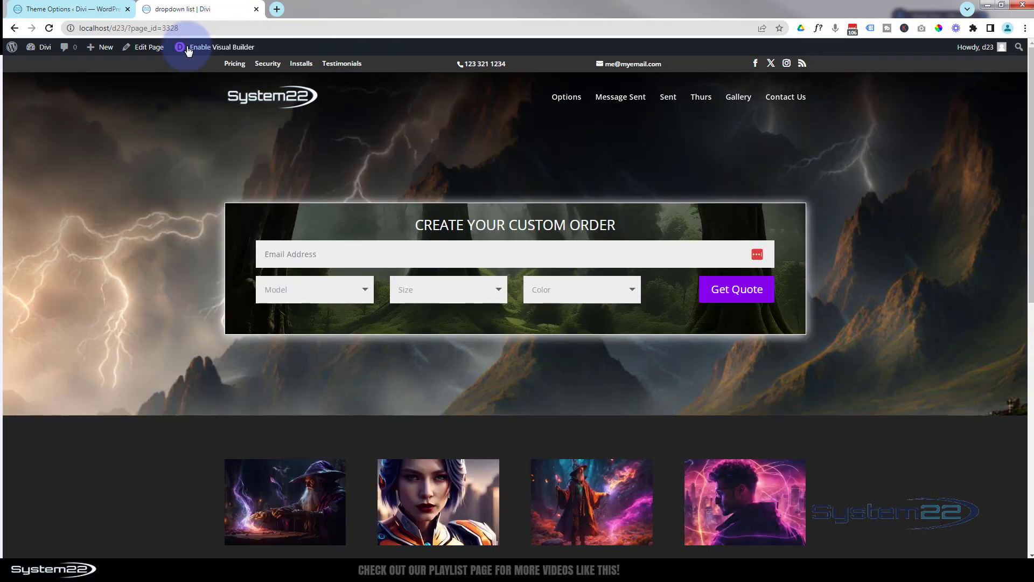